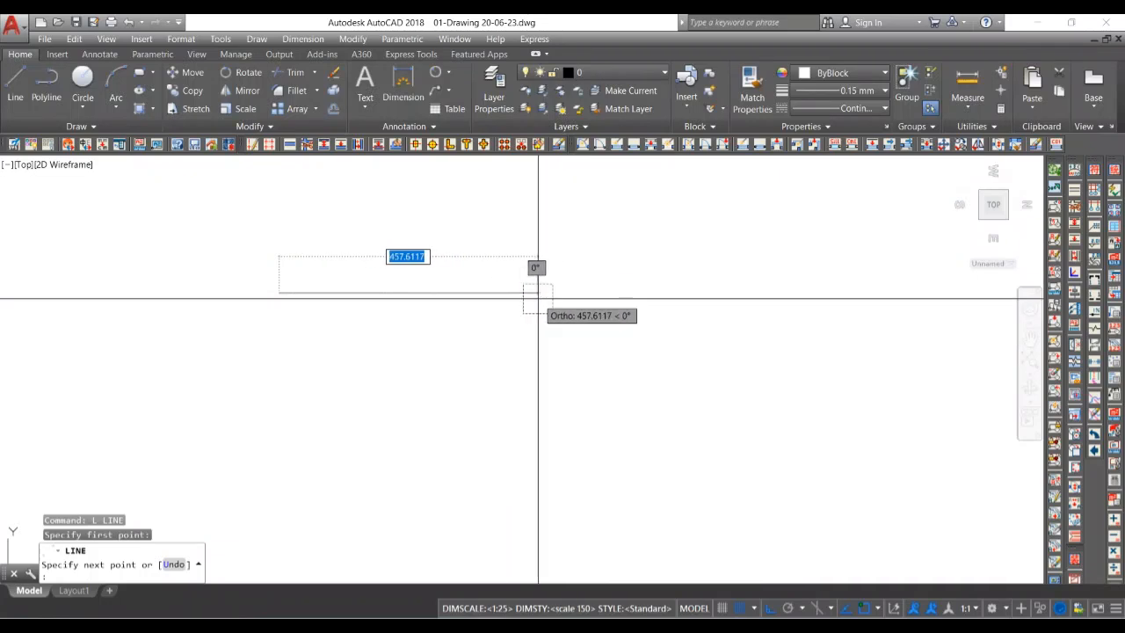
- Draw a horizontal line 240 units long
key("Return")
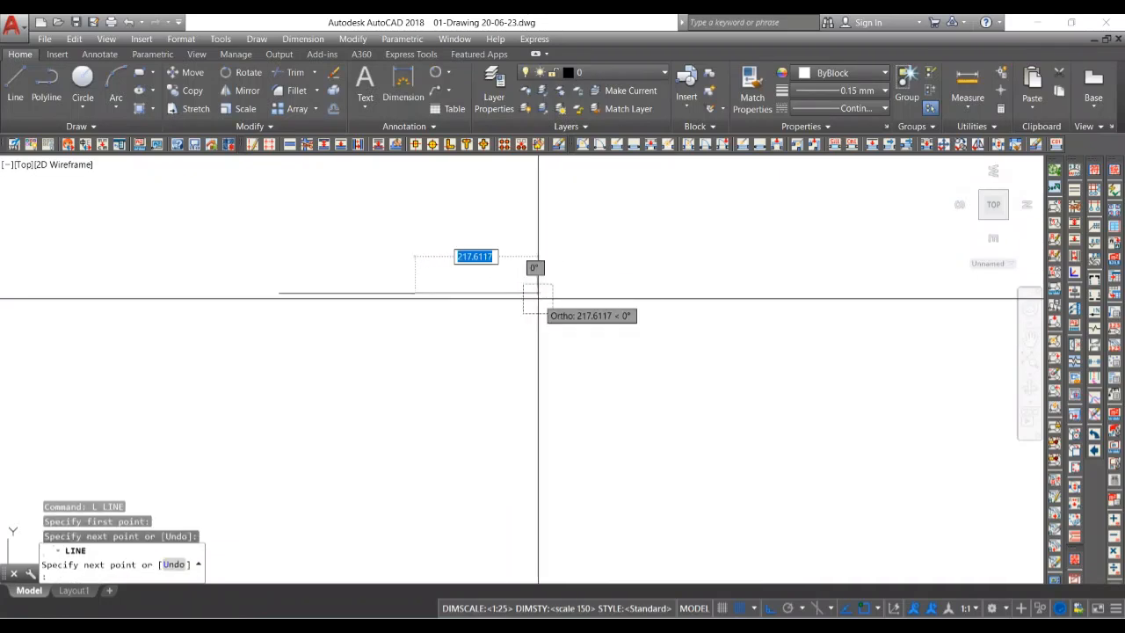
key("Return")
scroll(211, 276, "up", 4)
scroll(306, 317, "down", 2)
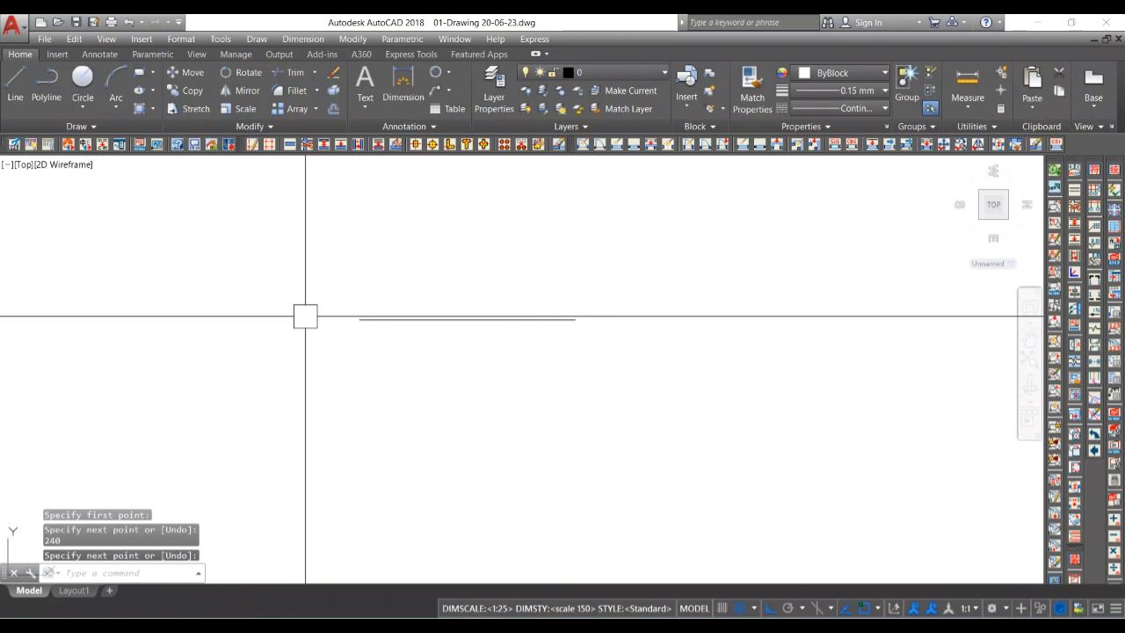
- Stretch the right end of the horizontal line outward by 20 units
left_click(376, 320)
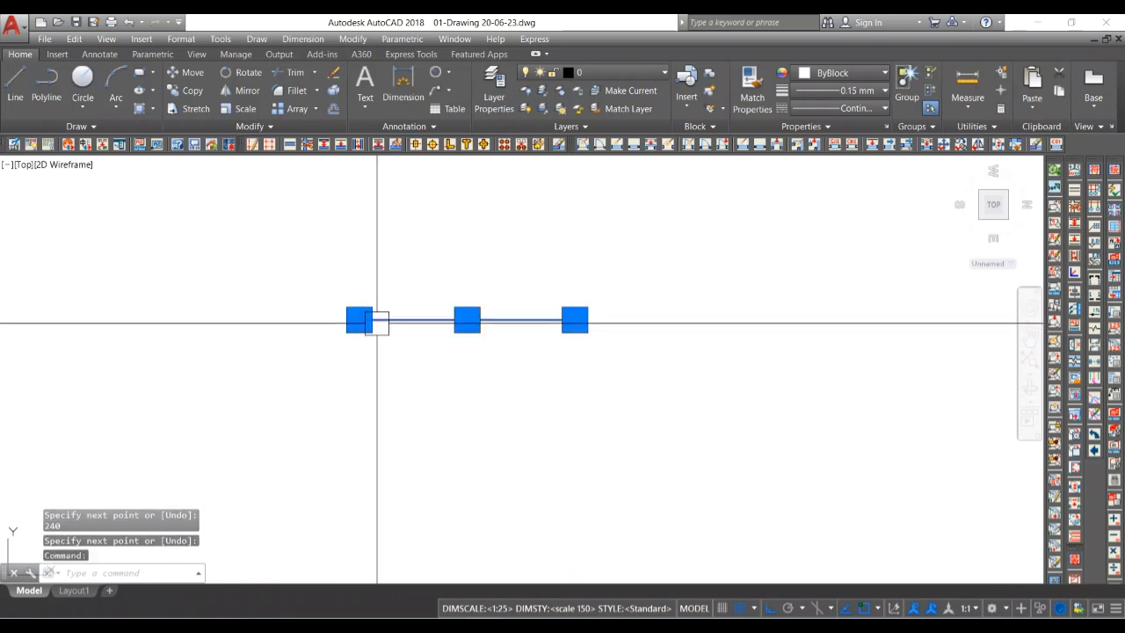
scroll(378, 322, "up", 4)
middle_click_drag(761, 331, 565, 349)
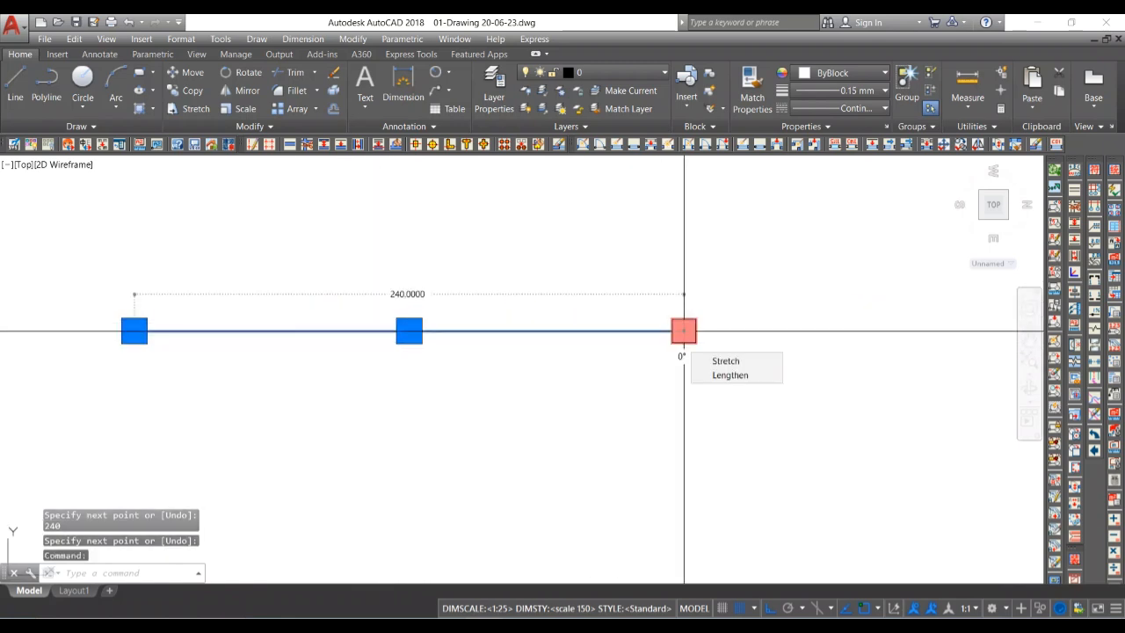
left_click(684, 330)
type("20")
key("Return")
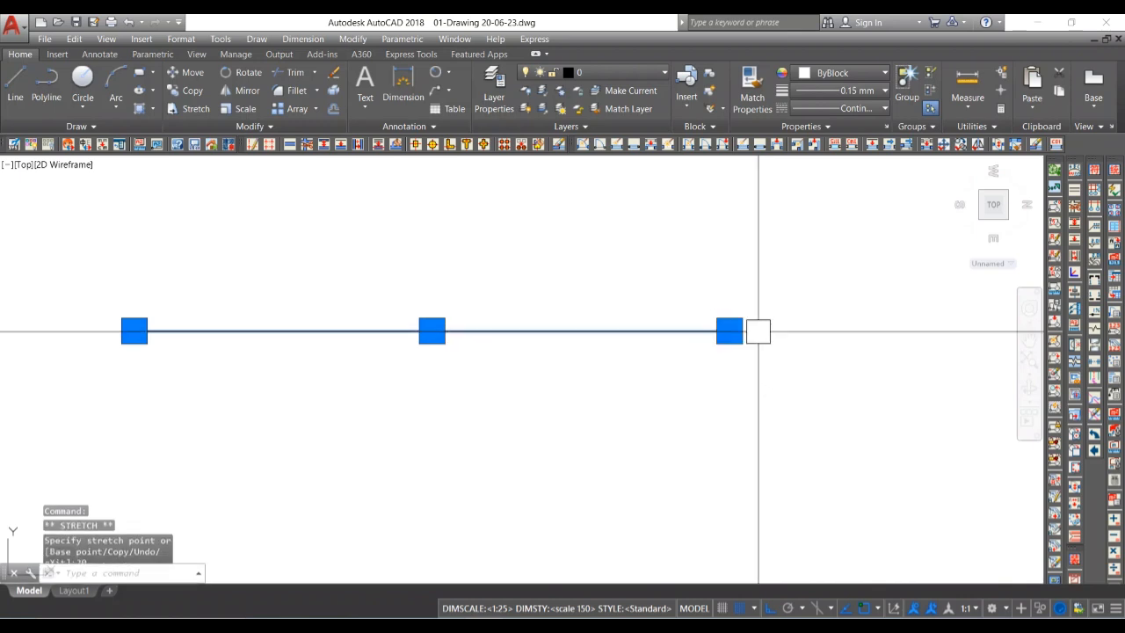
key("Escape")
key("Escape")
key("Escape")
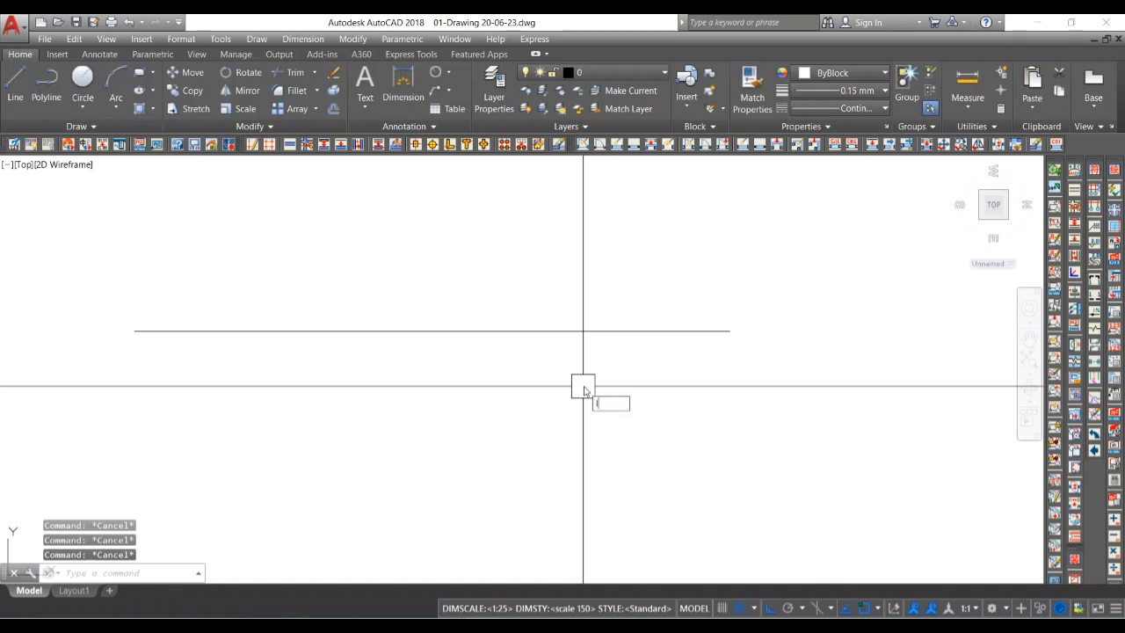
- Draw a 180-unit vertical line downward from the right end of the horizontal line
key("Return")
left_click(729, 331)
scroll(741, 355, "down", 2)
middle_click_drag(742, 379, 714, 261)
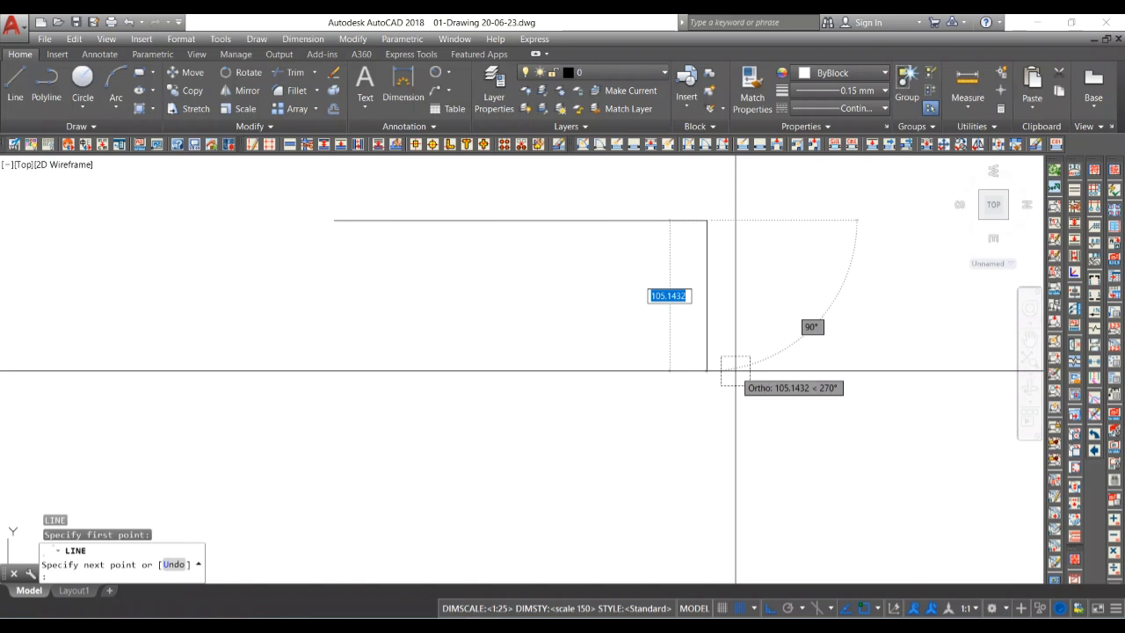
type("180")
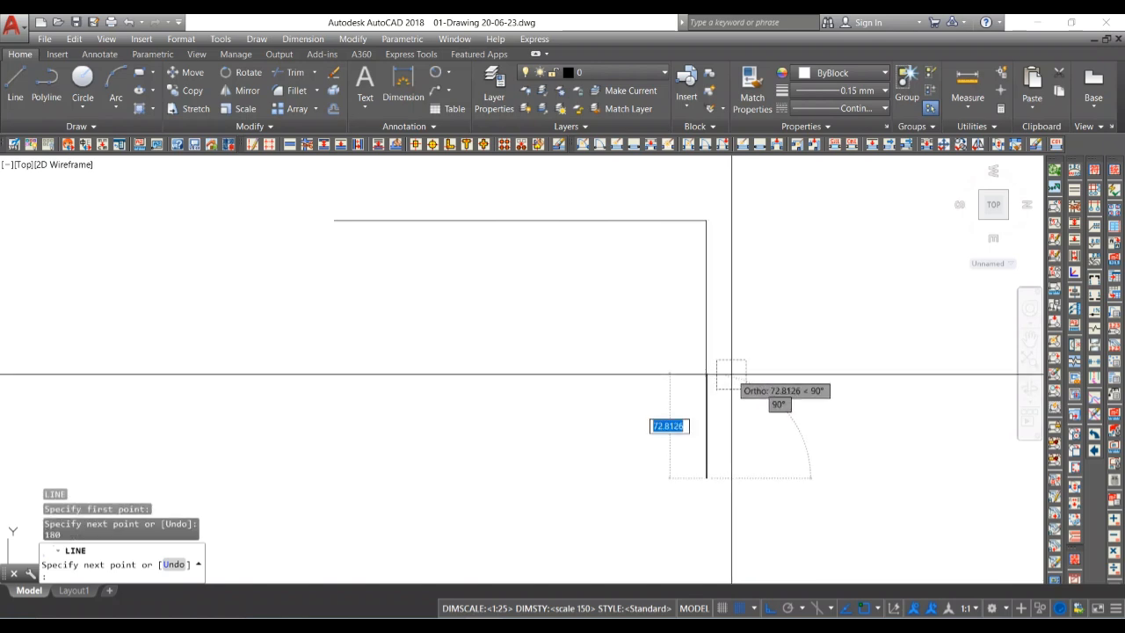
key("Return")
scroll(747, 451, "down", 4)
scroll(747, 448, "up", 2)
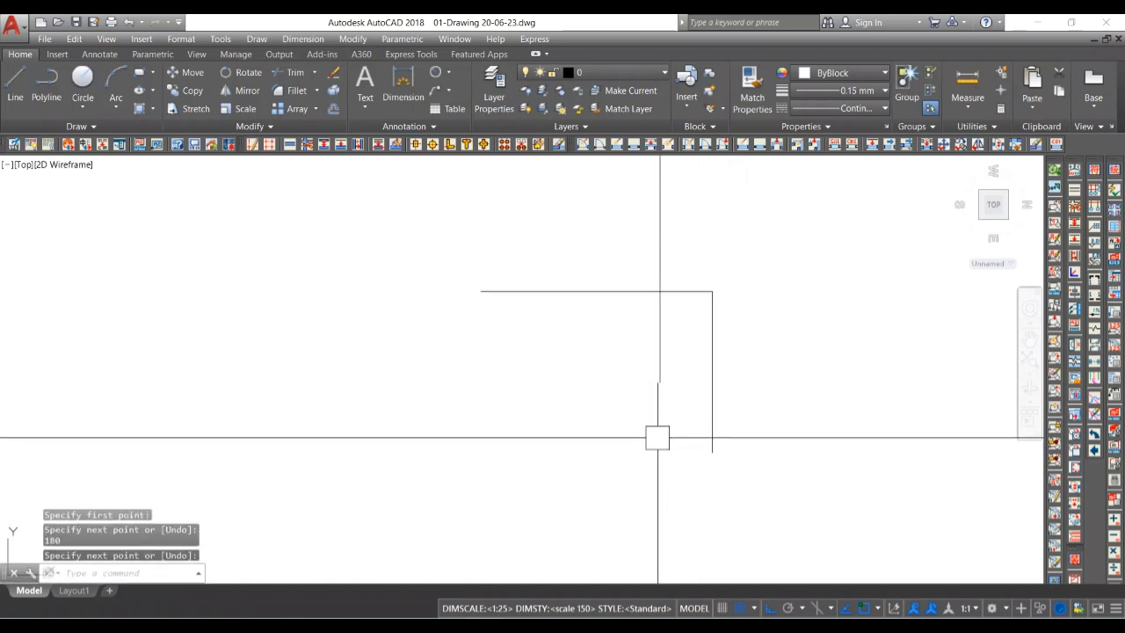
- Add a linear dimension above the horizontal line, measuring between its two ends
type("dli")
key("Return")
left_click(482, 292)
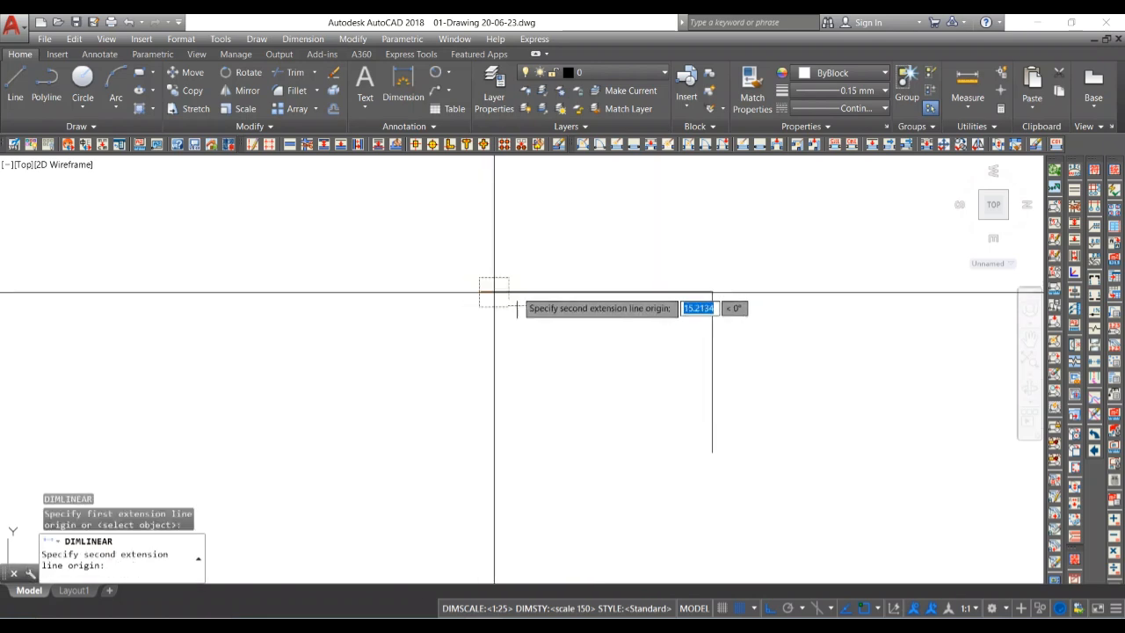
left_click(712, 291)
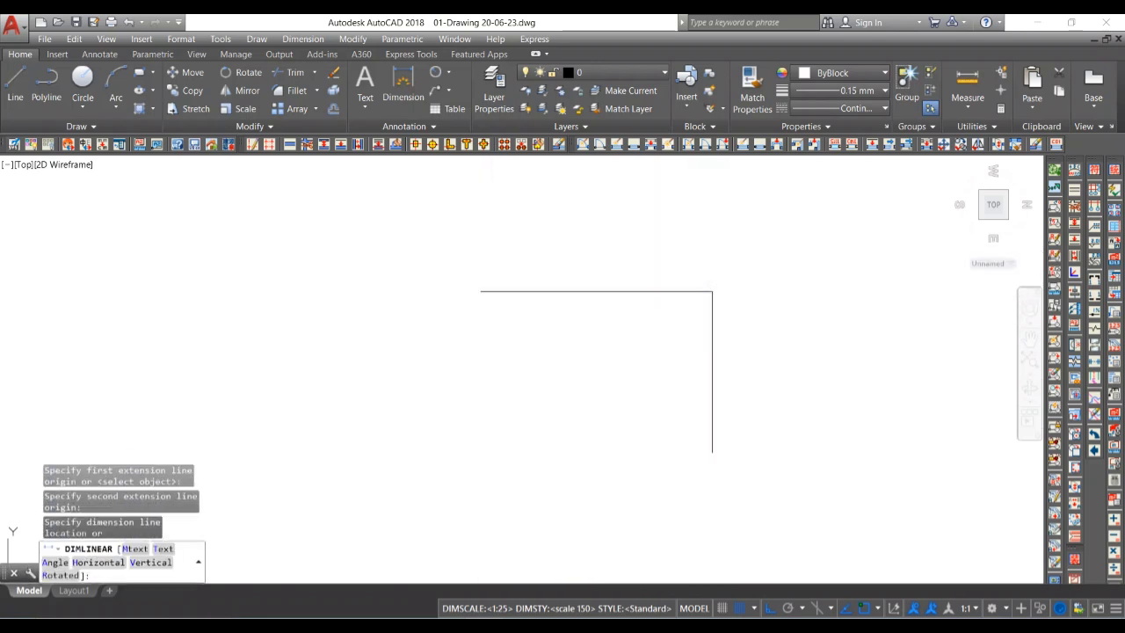
left_click(708, 250)
- Add a linear dimension to the right of the vertical line, measuring between its two ends
key("Return")
left_click(712, 452)
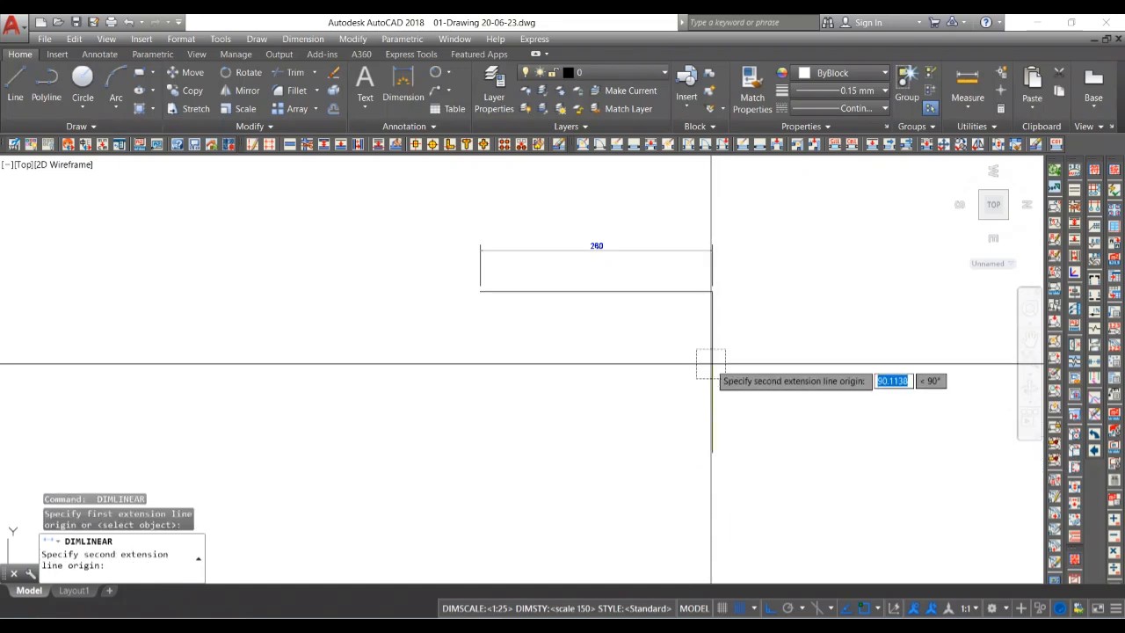
left_click(712, 291)
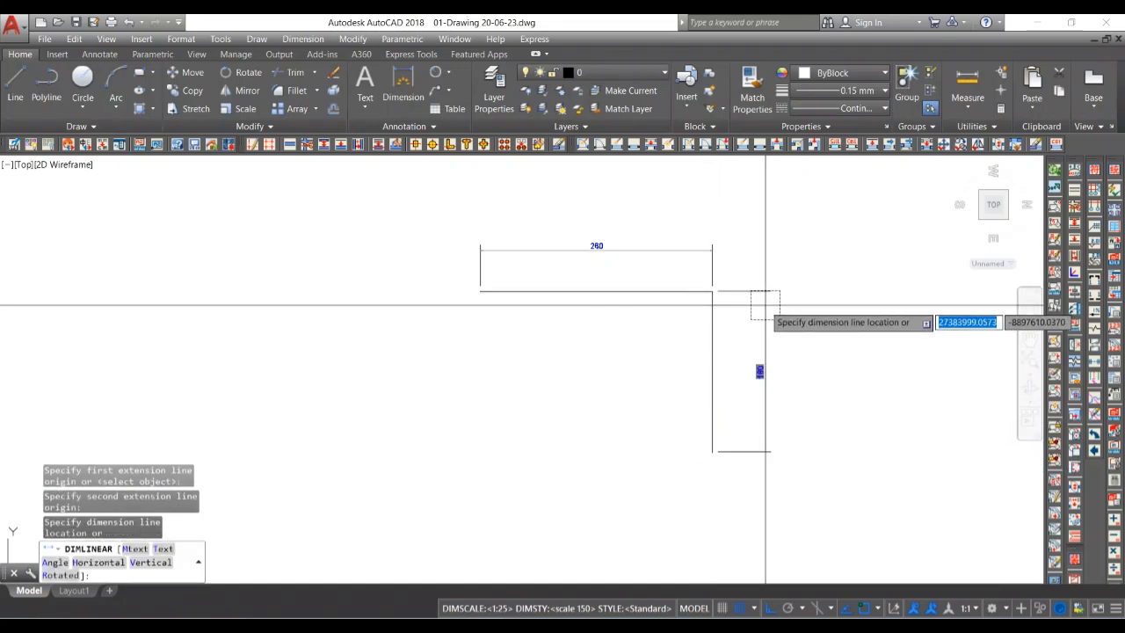
left_click(748, 304)
scroll(713, 309, "up", 2)
middle_click_drag(713, 314, 659, 290)
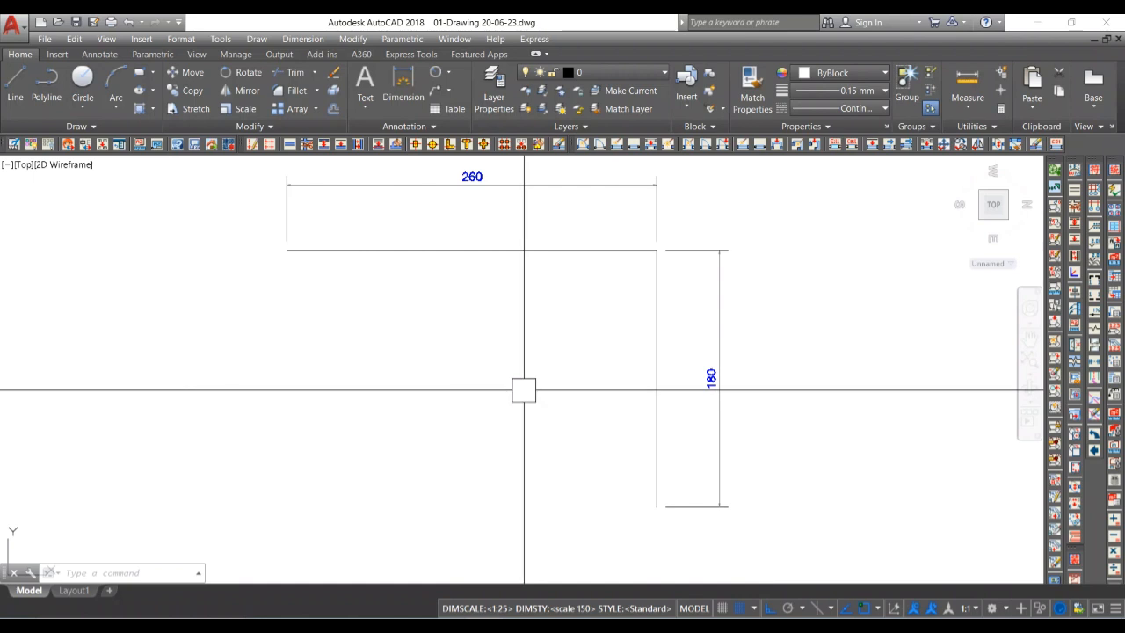
- Draw a vertical centre line from the top line's midpoint down to the level of the right line's lower end
type("l")
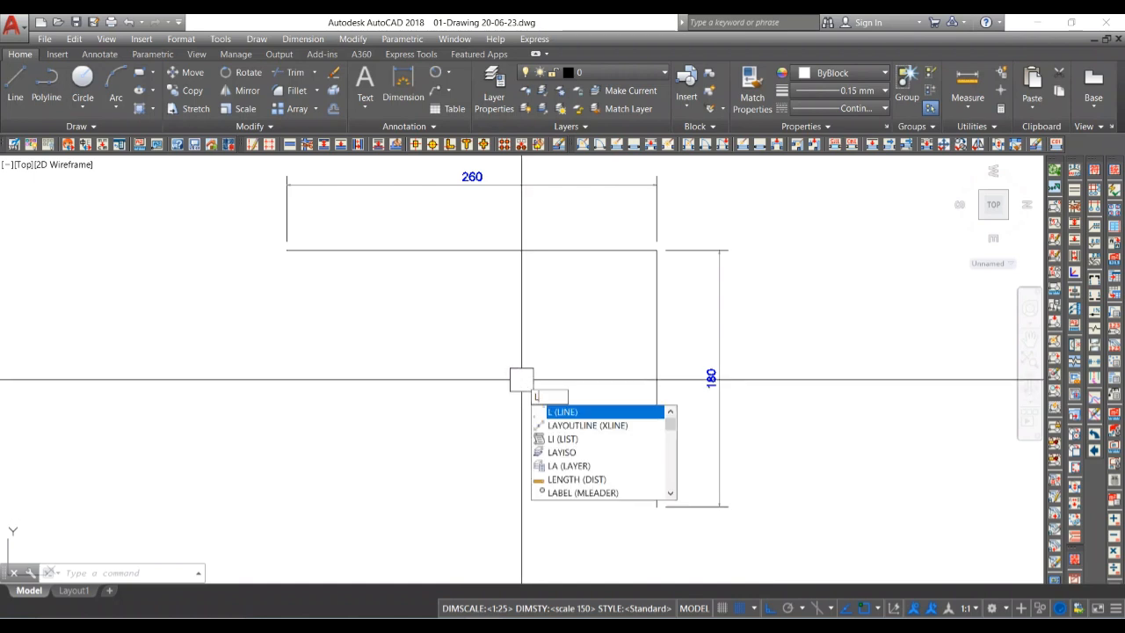
key("Return")
left_click(472, 251)
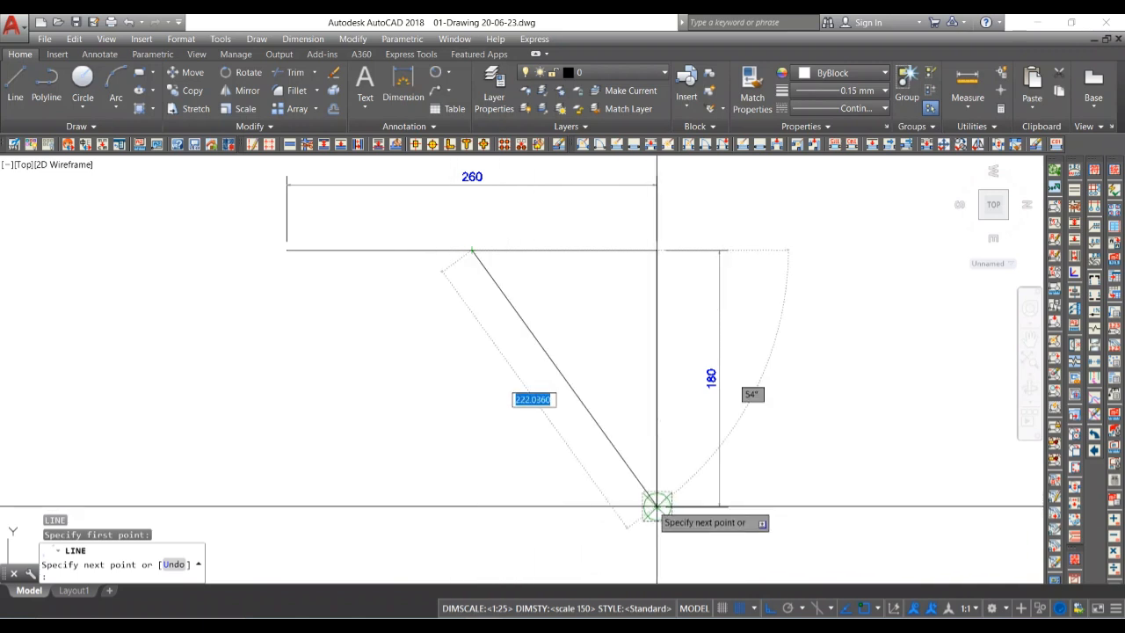
left_click(473, 508)
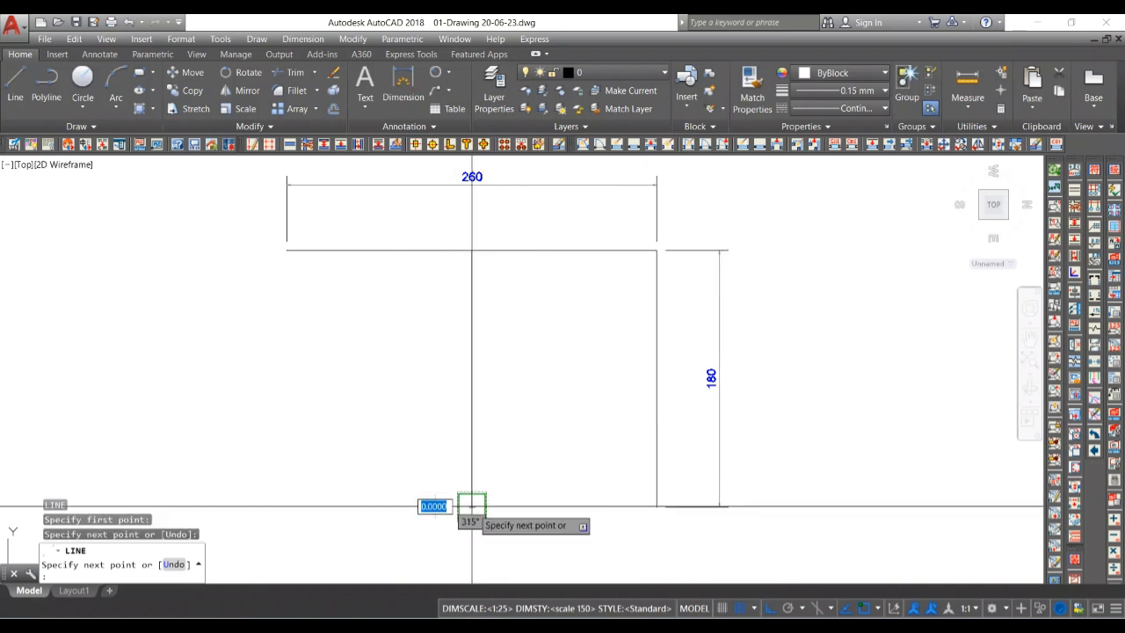
key("Return")
- Draw a horizontal centre line from the right line's midpoint to directly below the top line's left end
key("Return")
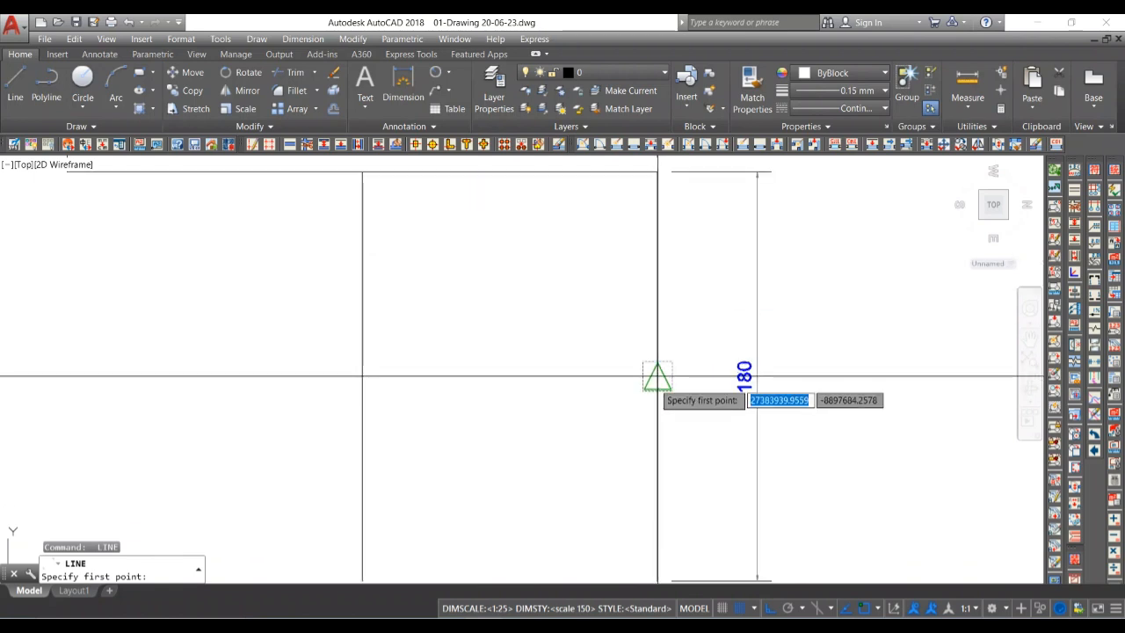
left_click(656, 383)
scroll(657, 380, "down", 4)
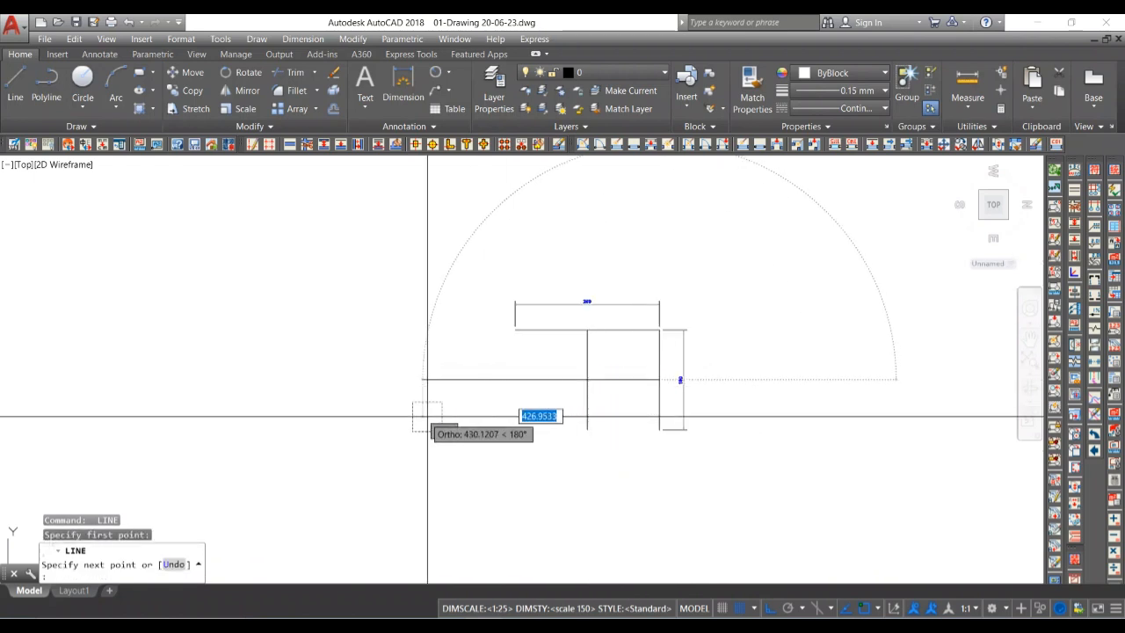
left_click(515, 380)
key("Return")
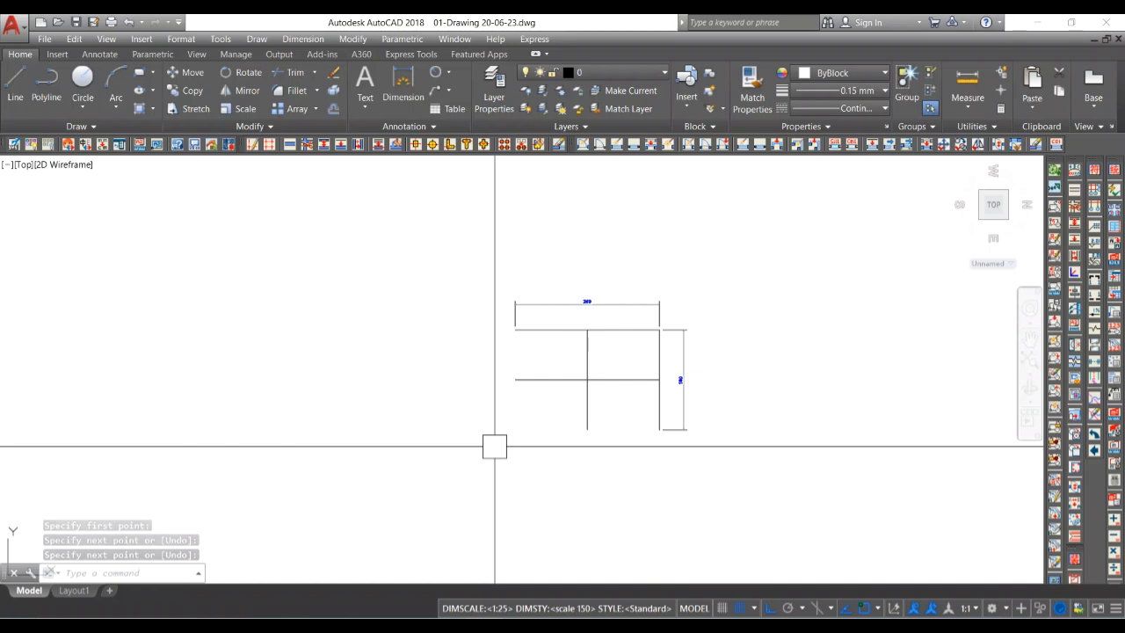
- Draw a circle of radius 60 centred on the intersection of the two centre lines
type("c")
key("Return")
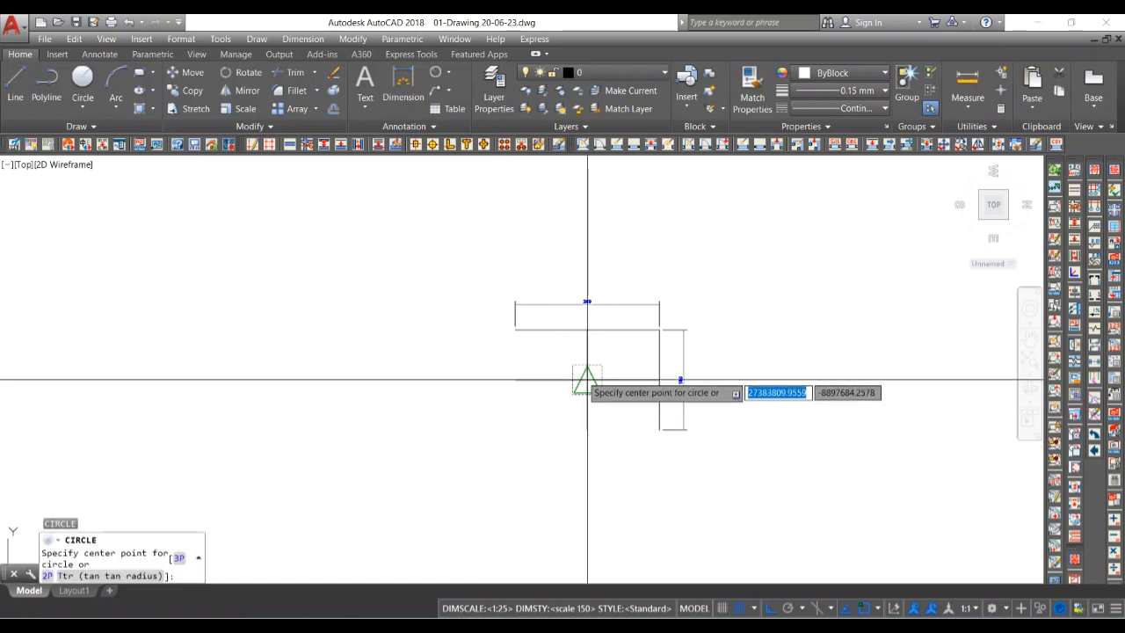
left_click(587, 379)
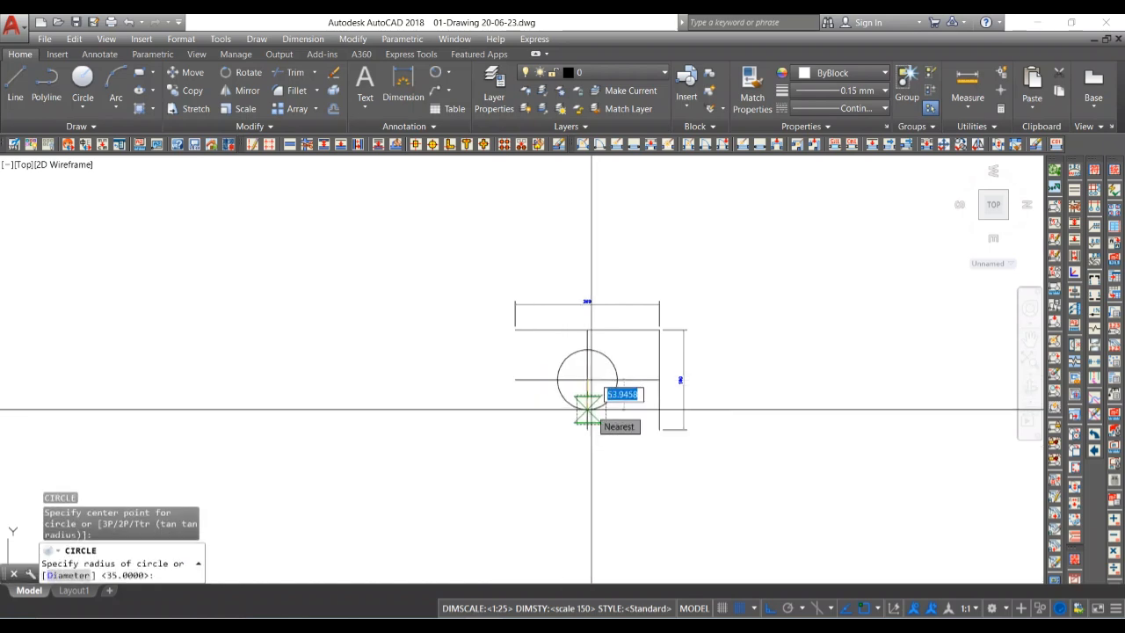
key("Return")
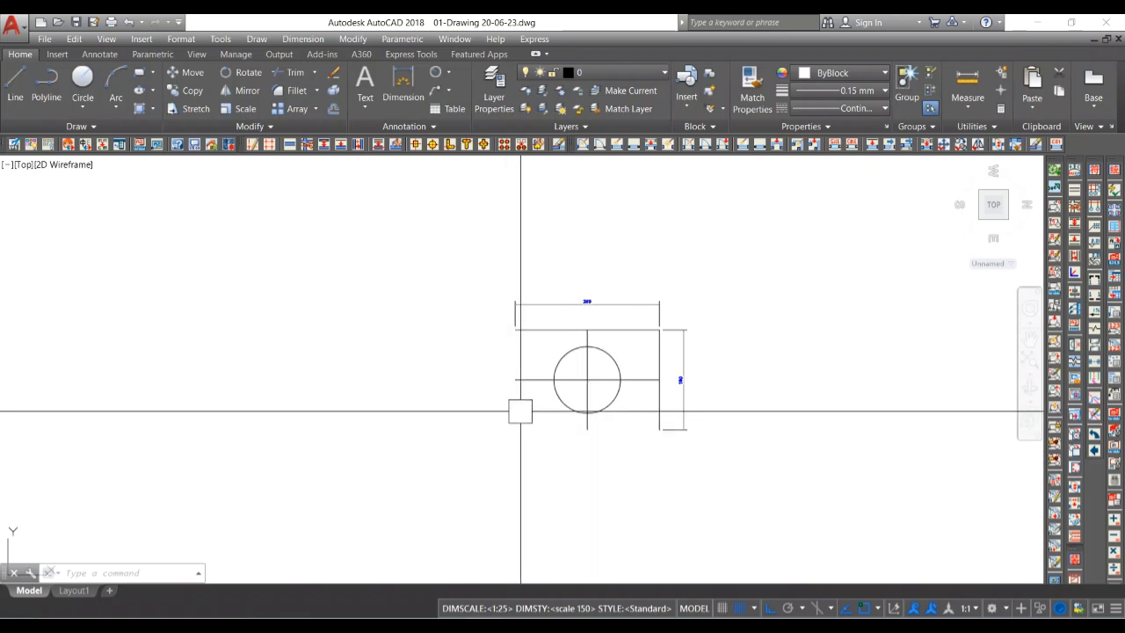
- Draw a circle of radius 30 centred on the left end of the horizontal centre line
scroll(533, 445, "up", 2)
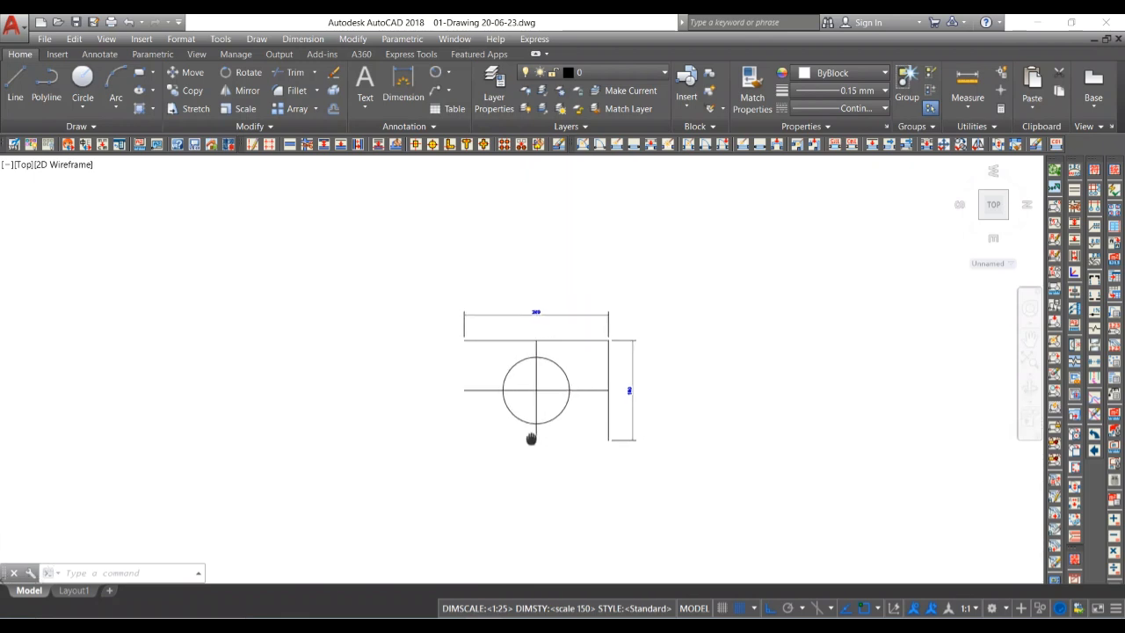
type("c")
key("Return")
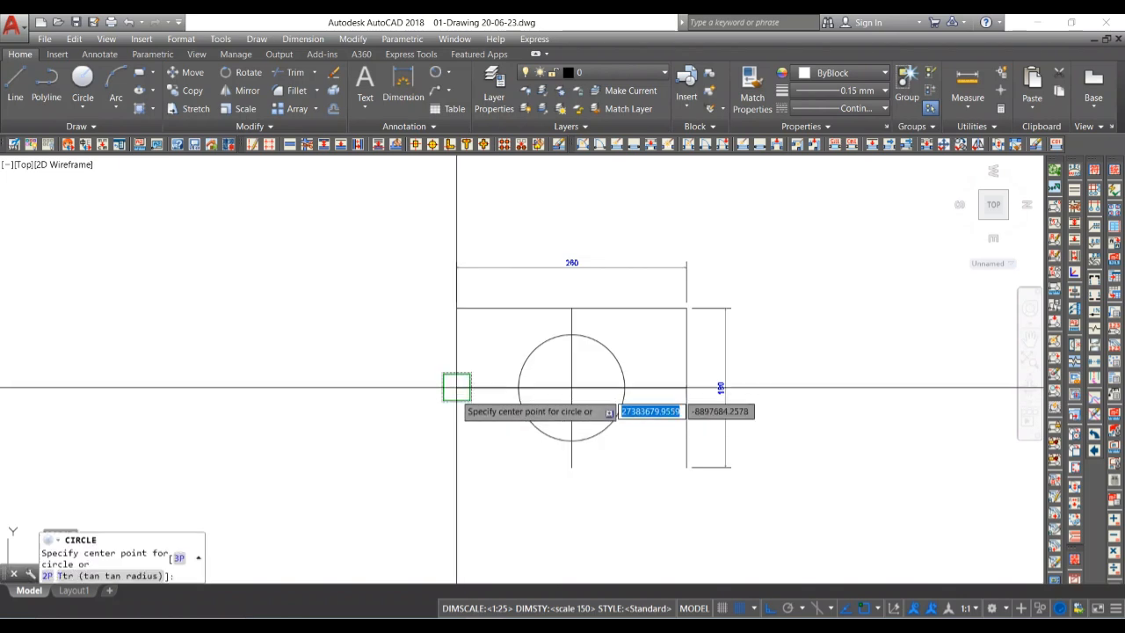
left_click(456, 387)
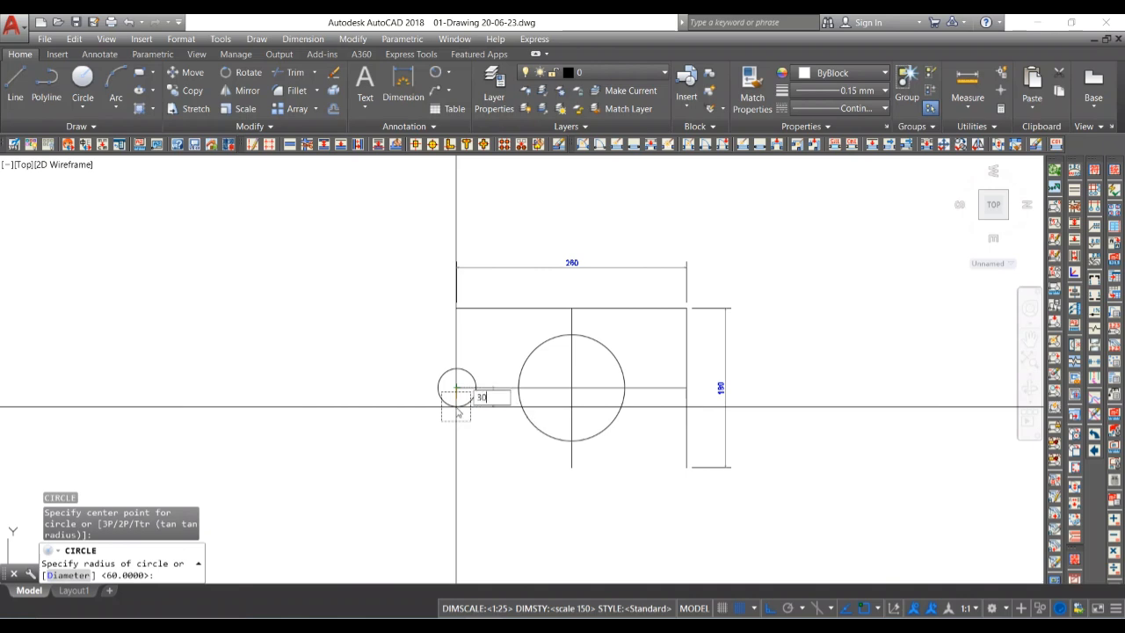
type("30")
key("Return")
scroll(500, 451, "up", 2)
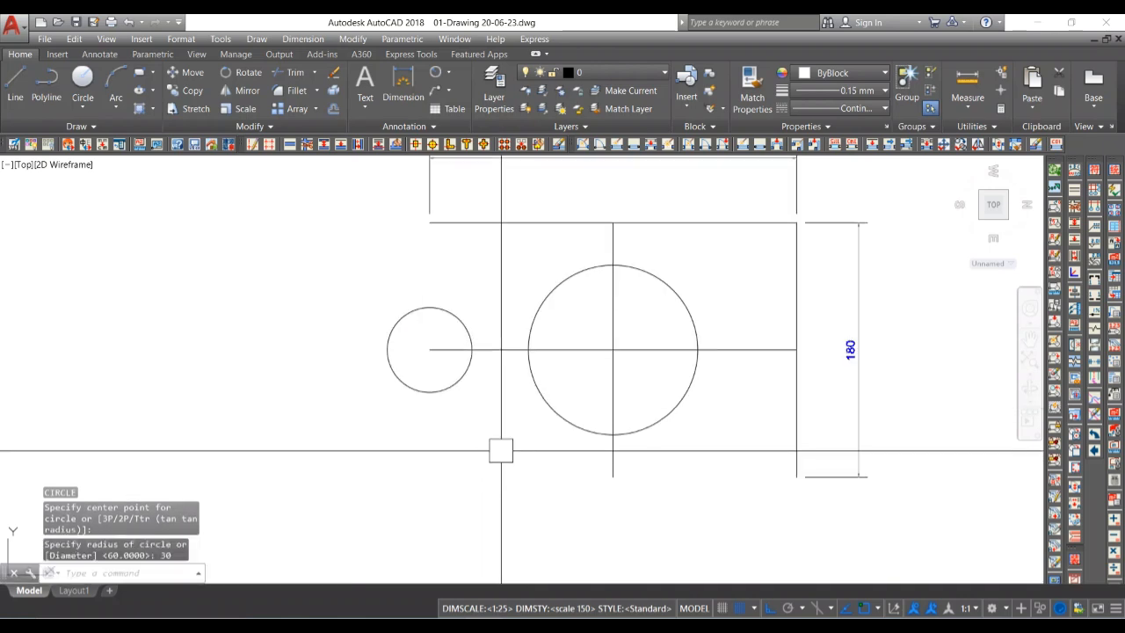
type("l")
key("Return")
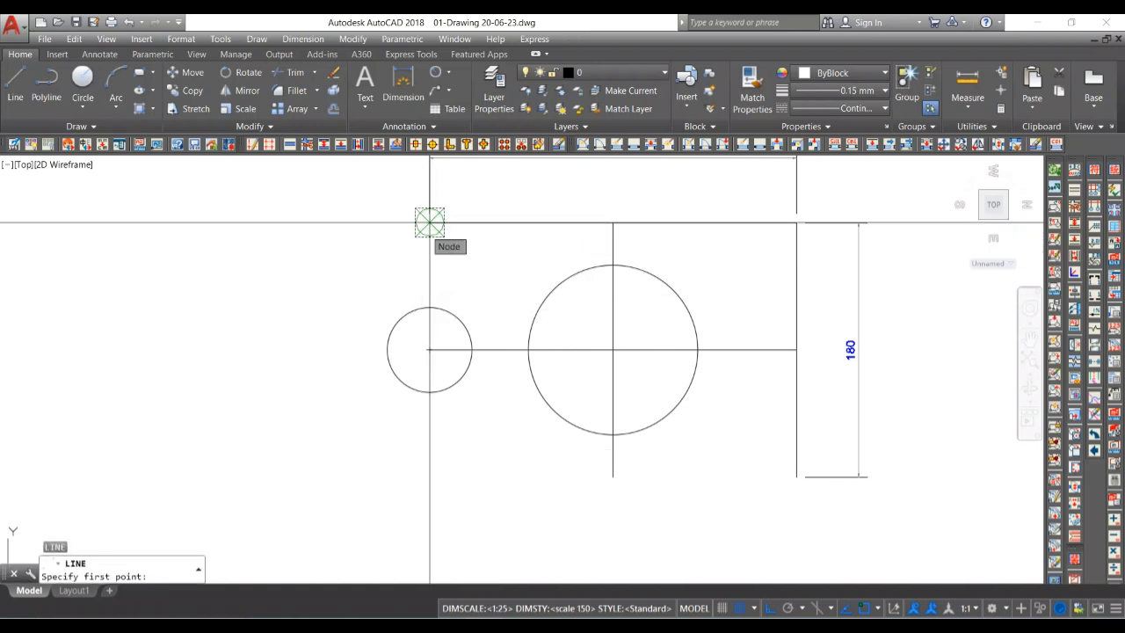
key("Escape")
key("Escape")
- Move the small circle right so its left quadrant sits on the left end of the horizontal centre line
left_click(391, 370)
type("m")
key("Return")
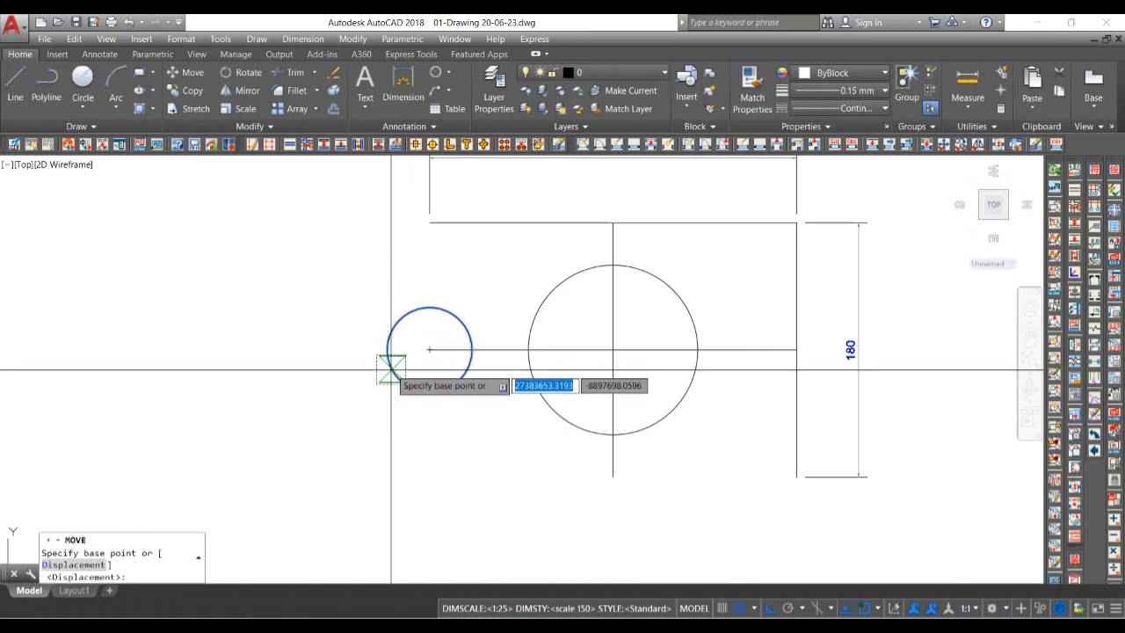
left_click(386, 350)
left_click(430, 350)
left_click(437, 386)
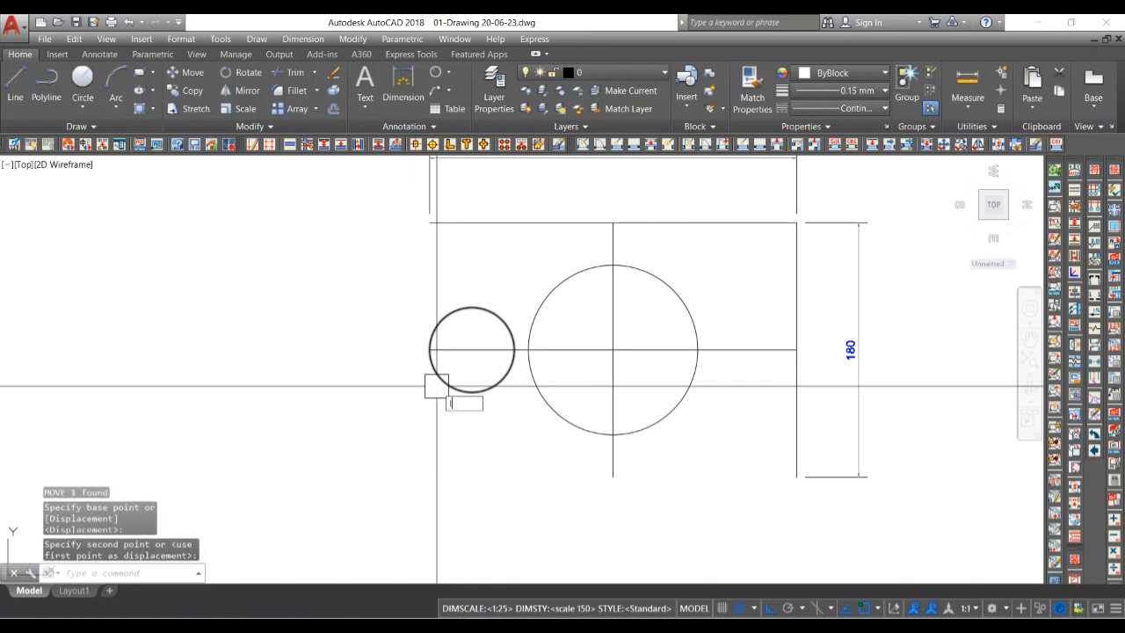
key("Escape")
- Draw a vertical line from the small circle's top quadrant up to the top line
type("l")
key("Return")
left_click(471, 307)
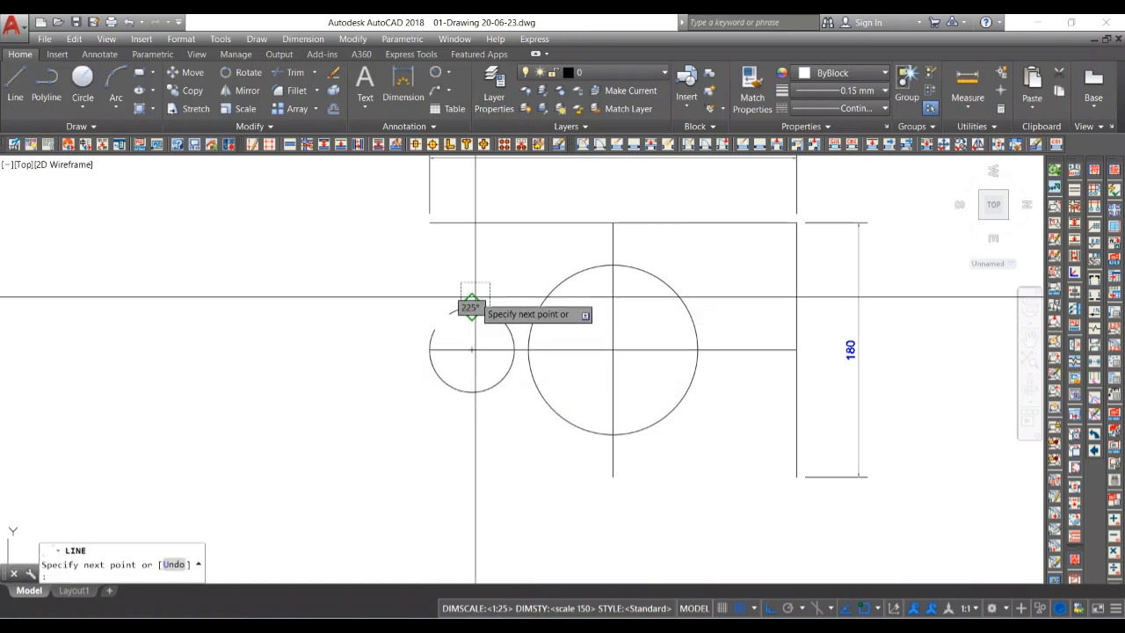
left_click(472, 224)
key("Escape")
scroll(465, 333, "down", 3)
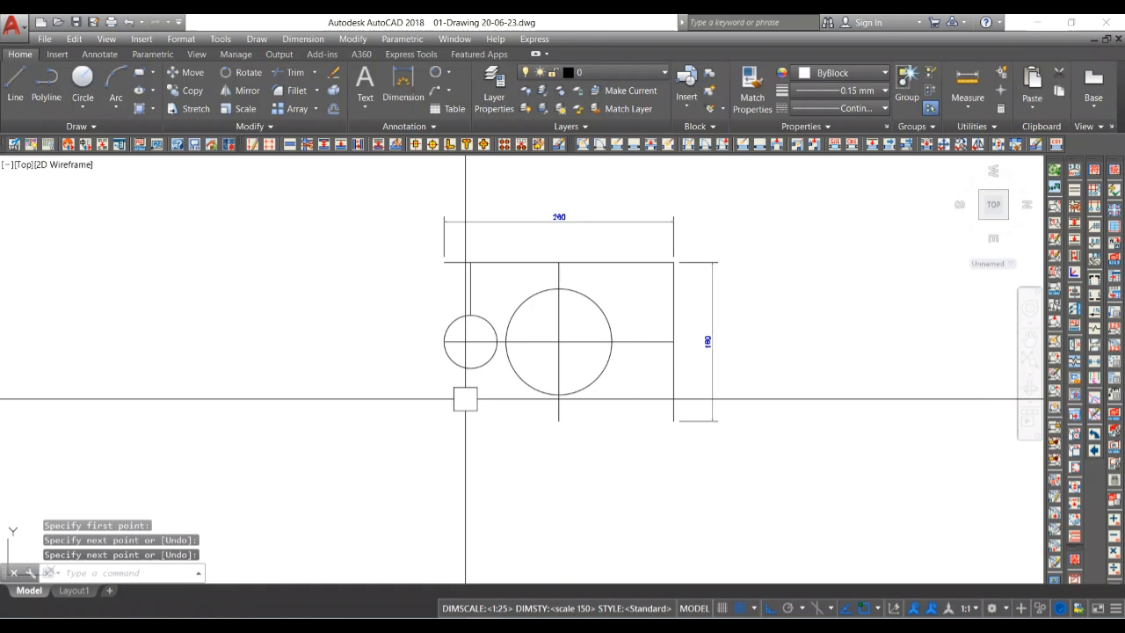
- Mirror the short vertical line above the small circle about the horizontal centre line, keeping the original
left_click(471, 289)
type("mi")
key("Return")
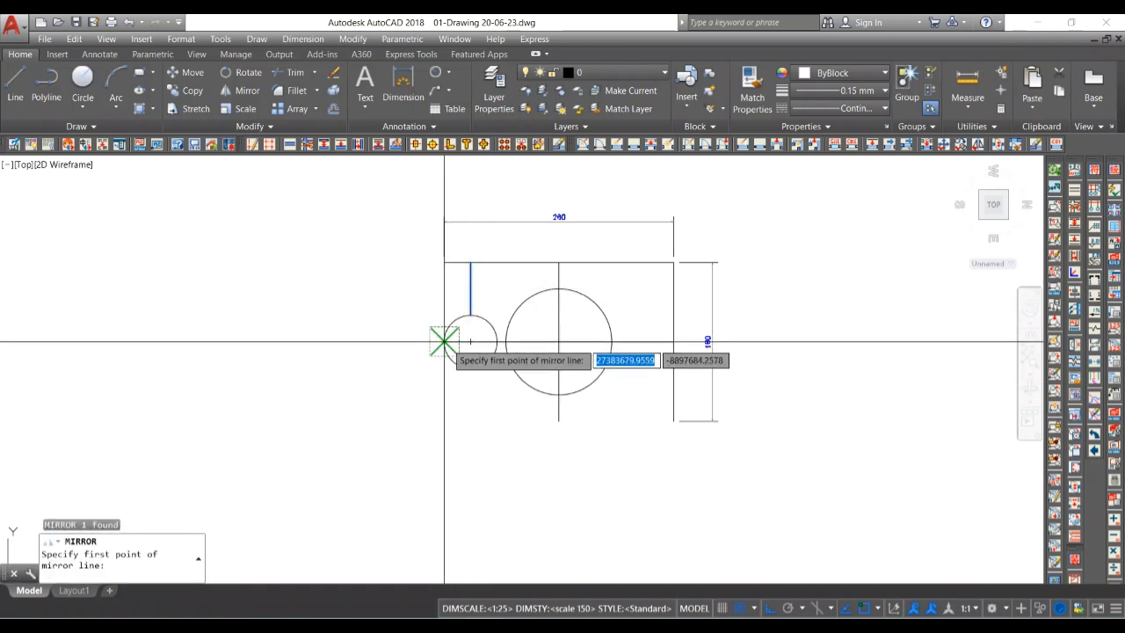
left_click(446, 341)
left_click(373, 339)
scroll(485, 360, "up", 2)
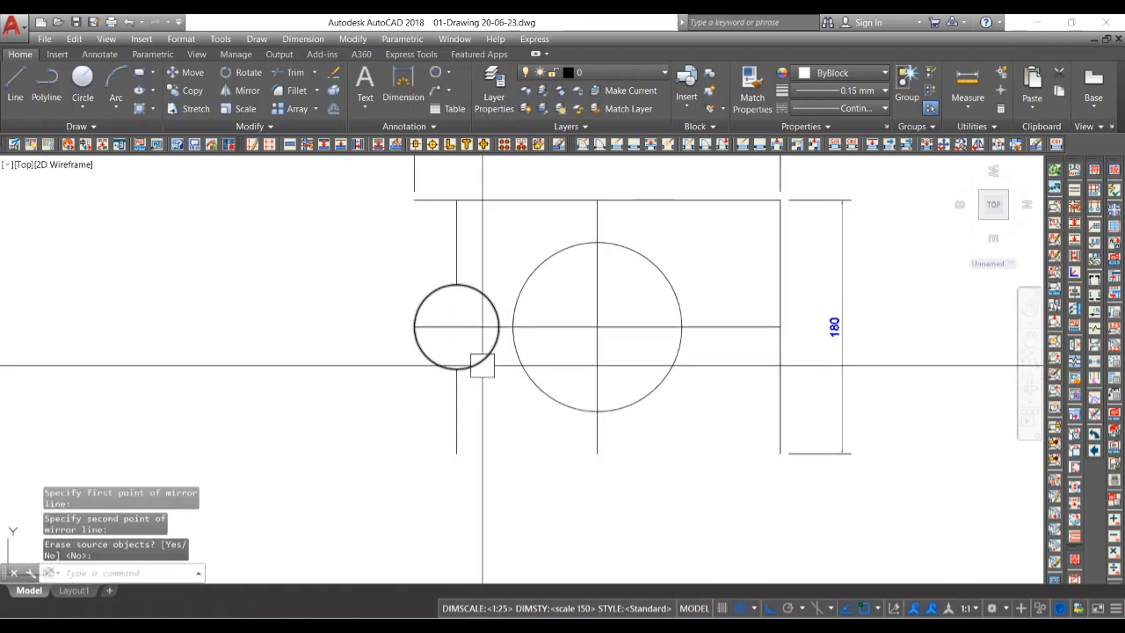
- Trim away the inner half of the small circle between the two short vertical lines
type("tr")
key("Return")
key("Return")
left_click(484, 299)
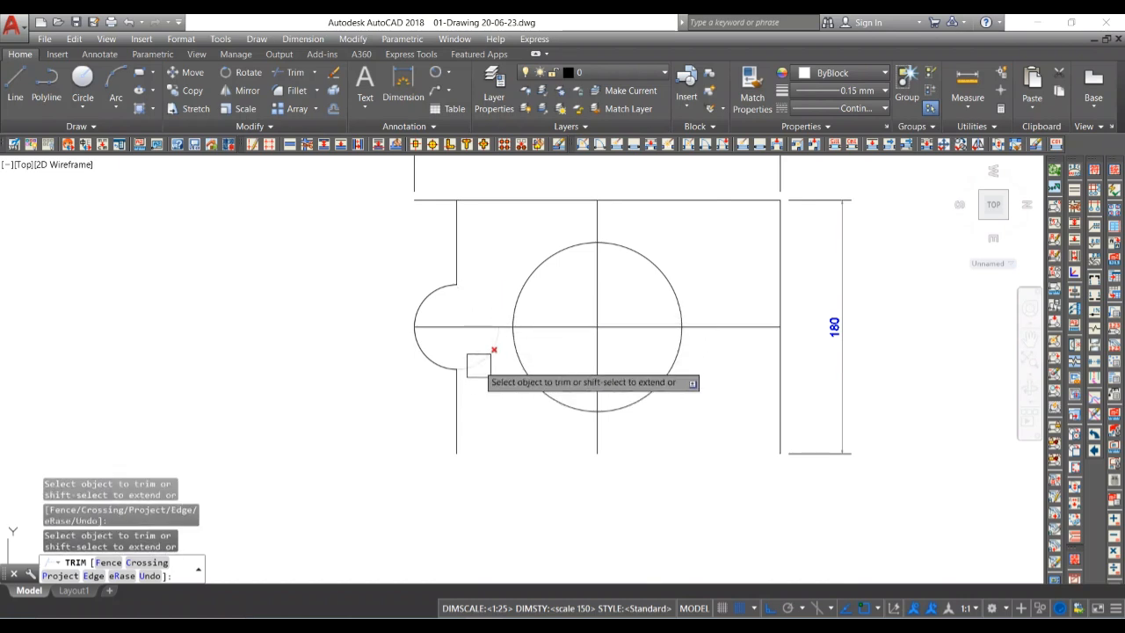
key("Return")
- Mirror the left half-circle and its two vertical lines about the vertical centre line, keeping the originals
left_click(489, 444)
left_click(440, 282)
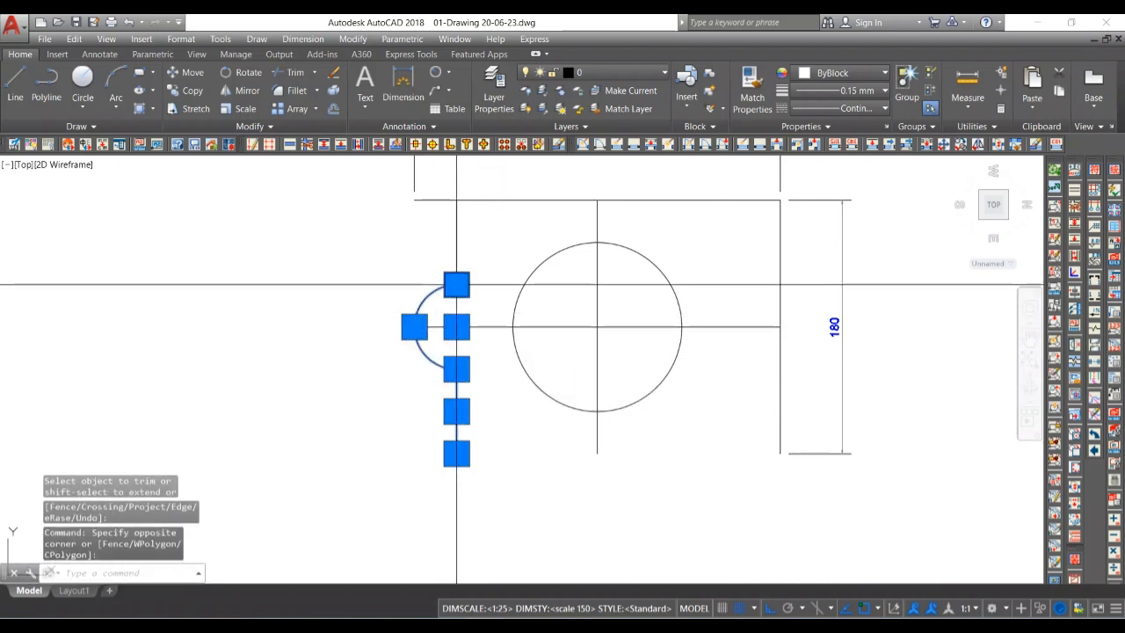
scroll(445, 267, "down", 2)
type("mi")
key("Return")
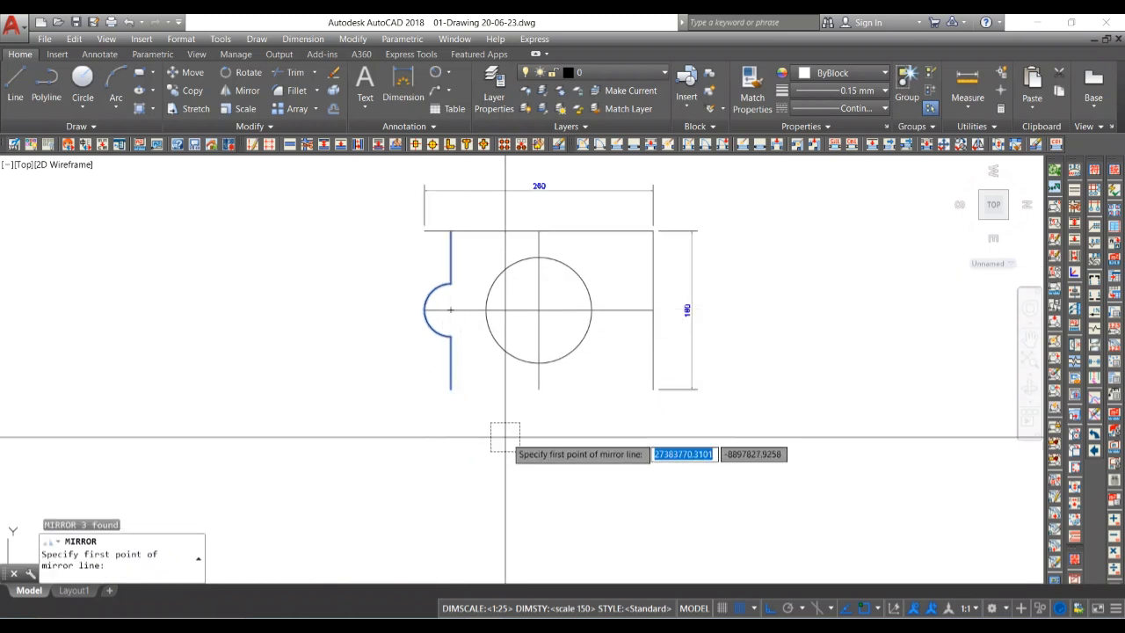
left_click(538, 388)
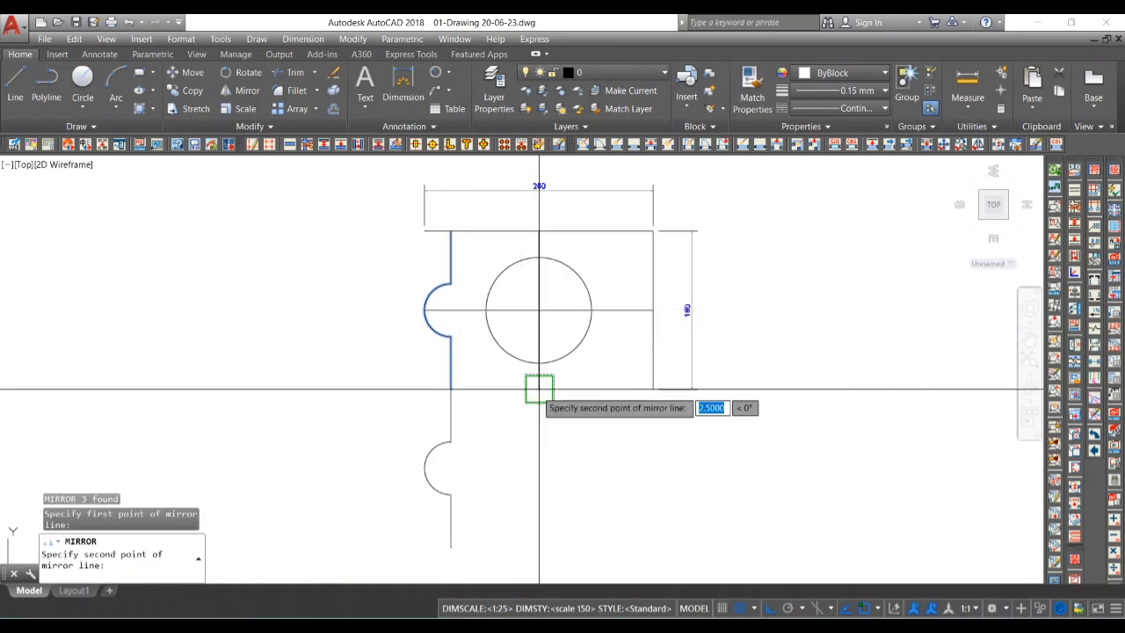
left_click(539, 439)
scroll(606, 322, "up", 4)
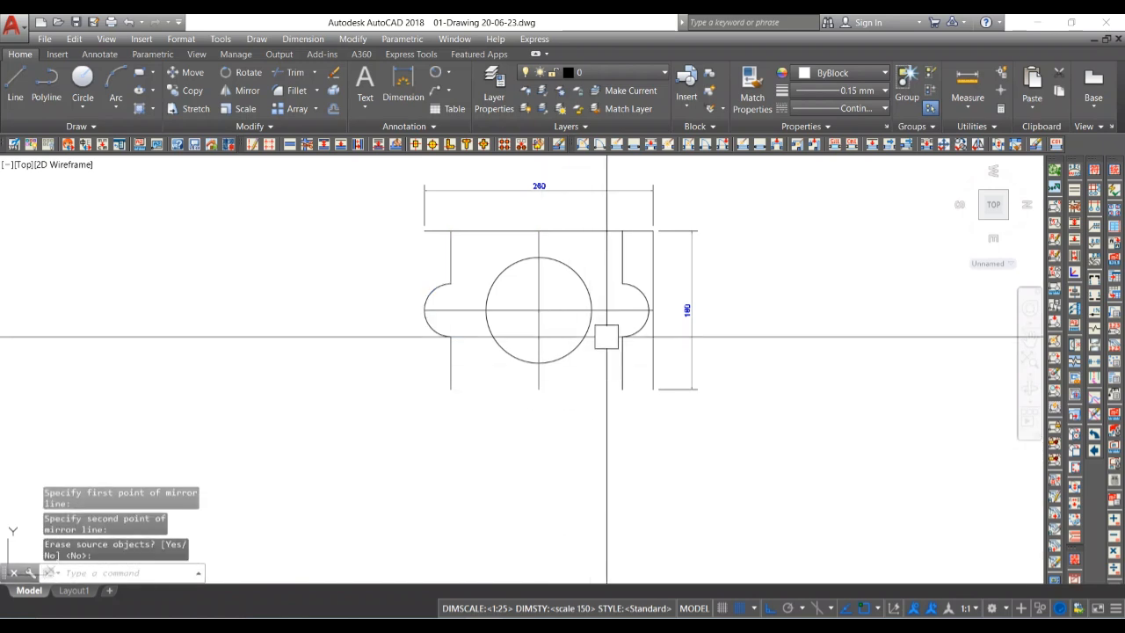
- Erase the full-height vertical line just outside the mirrored right half-circle
scroll(712, 348, "down", 3)
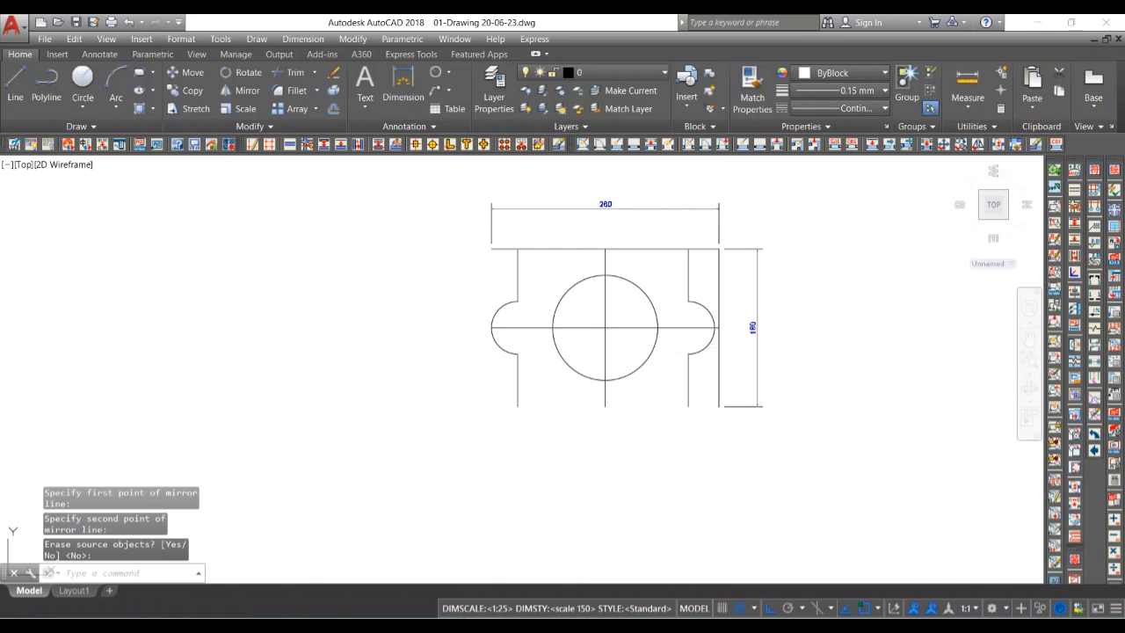
key("Return")
left_click(718, 372)
key("Delete")
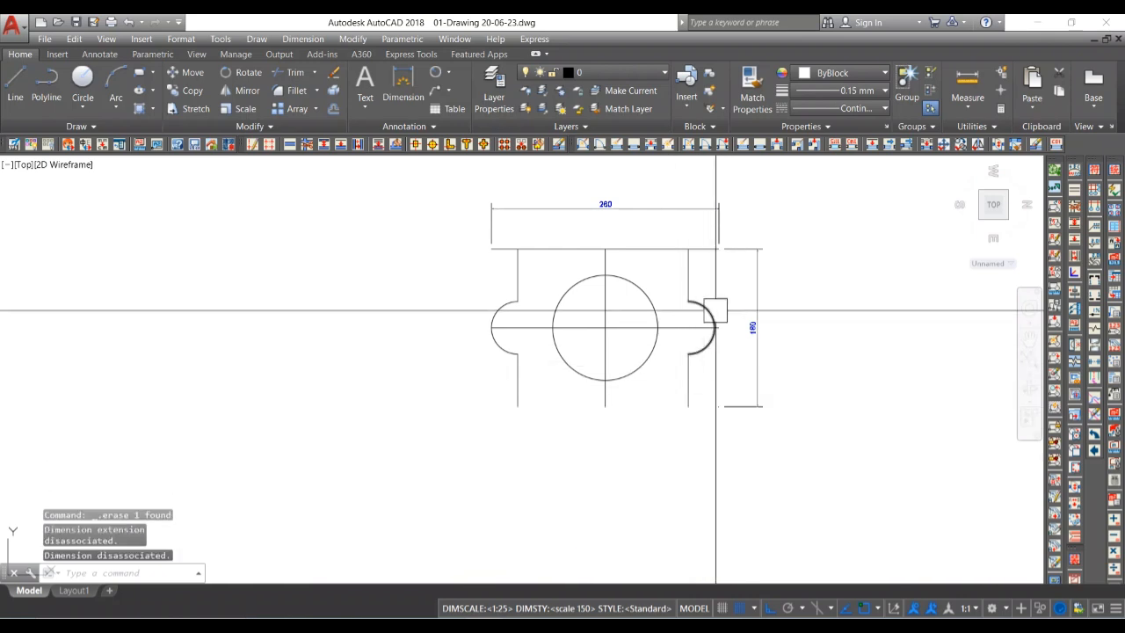
- Draw a circle of radius 50 centred on the top end of the vertical centre line
scroll(716, 311, "up", 4)
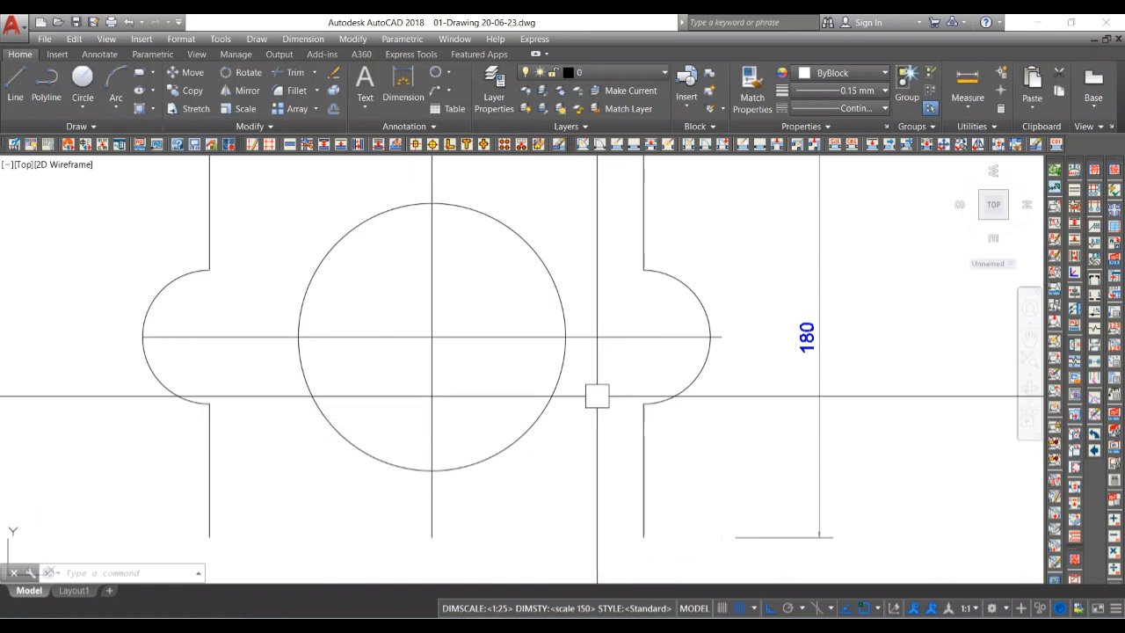
middle_click_drag(597, 395, 628, 467)
key("Return")
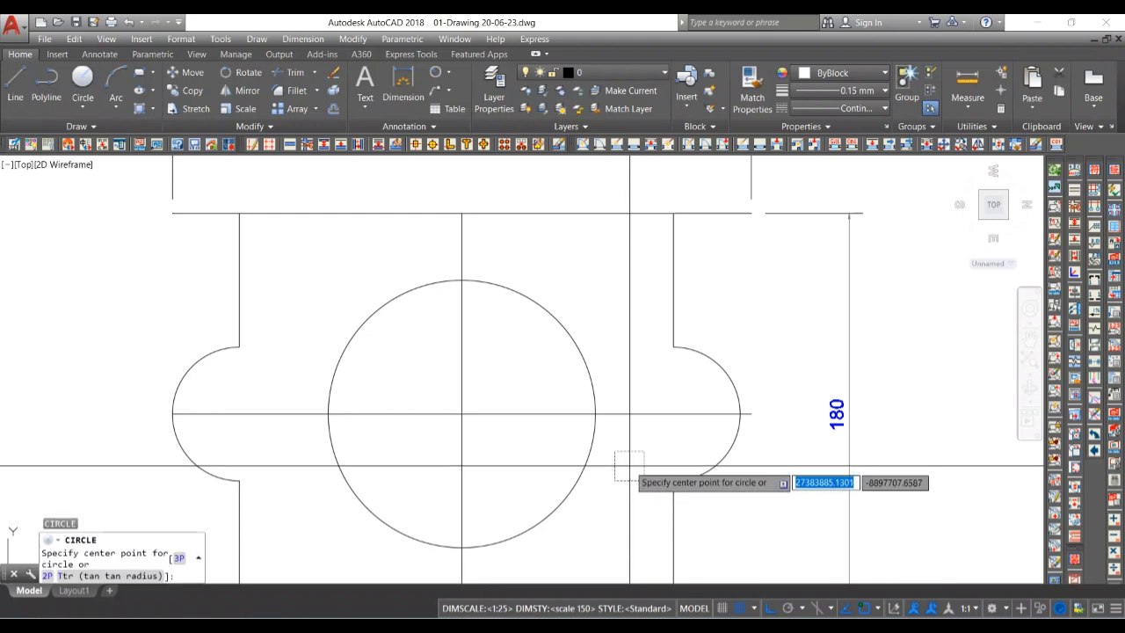
scroll(590, 442, "down", 3)
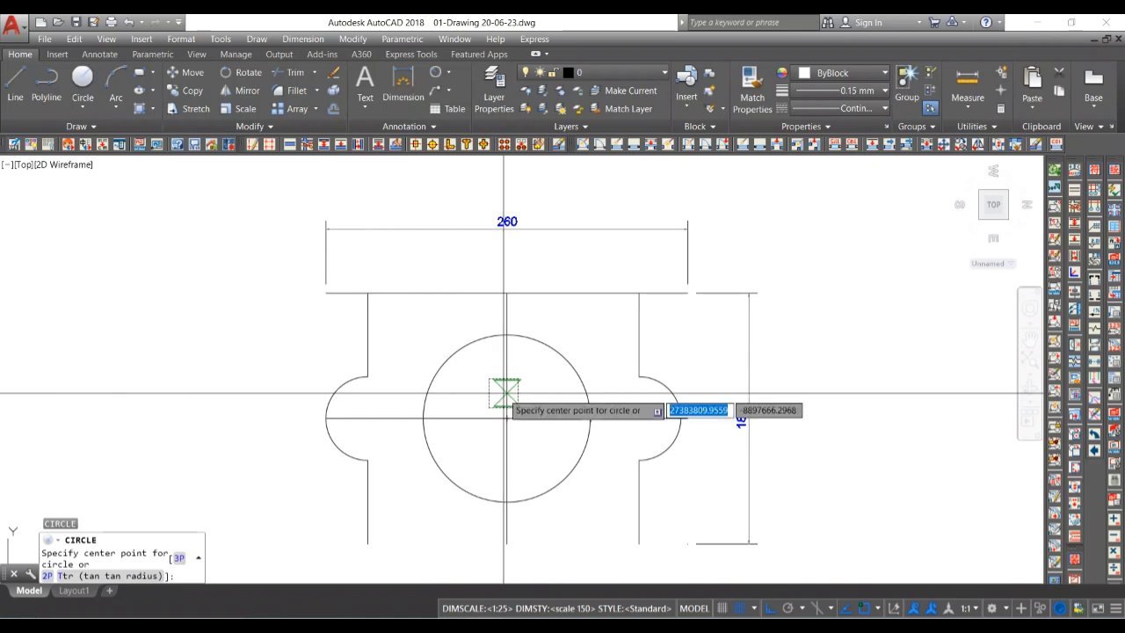
scroll(511, 321, "up", 2)
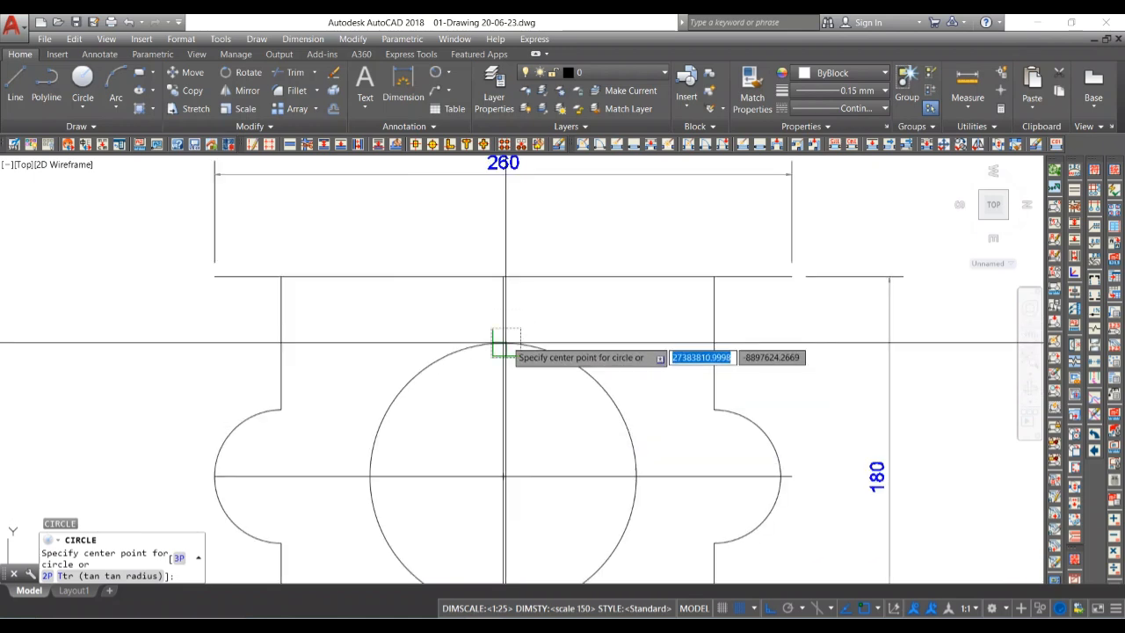
left_click(504, 276)
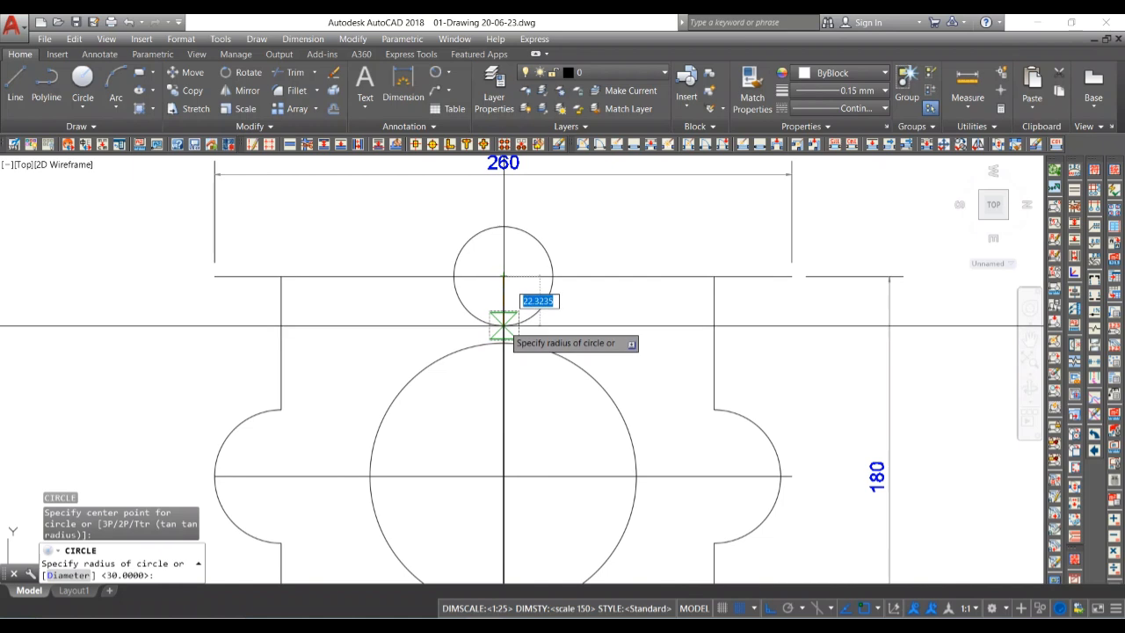
type("50")
key("Return")
- Move the radius-50 circle down so its top quadrant sits on the top end of the vertical centre line
scroll(623, 396, "down", 3)
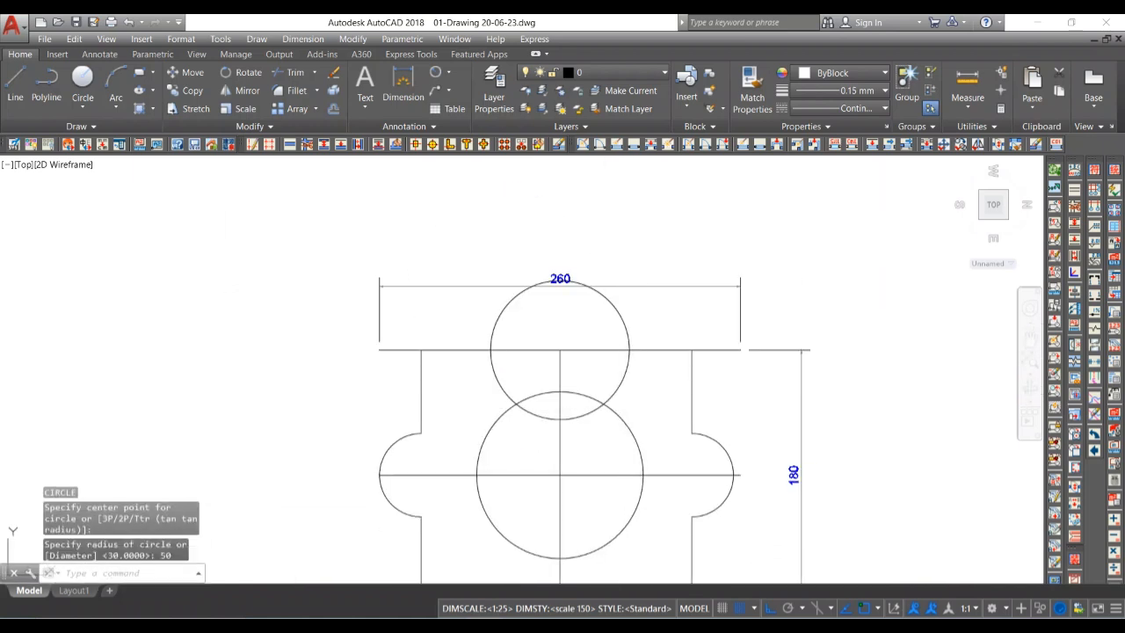
left_click(625, 387)
type("m")
key("Return")
scroll(558, 276, "up", 2)
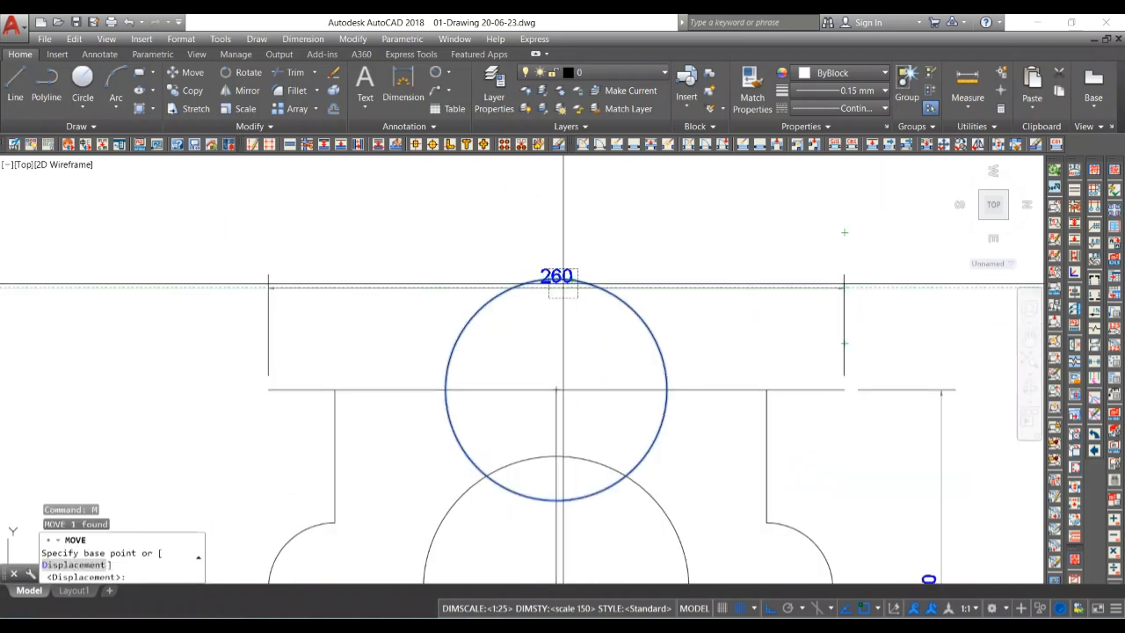
left_click(556, 277)
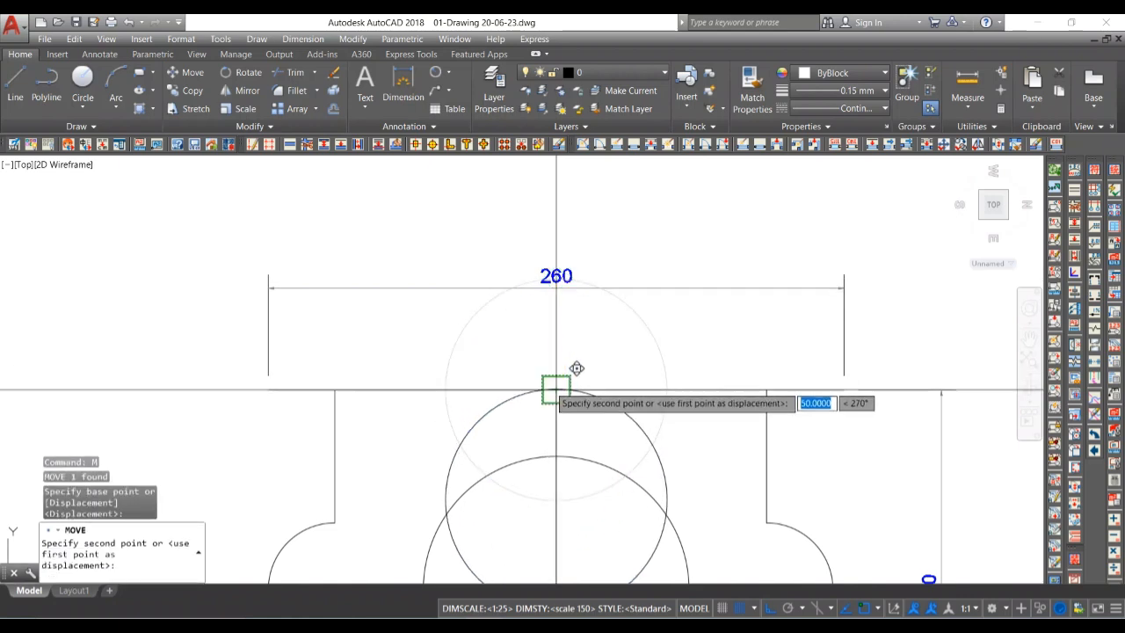
left_click(549, 387)
left_click(549, 387)
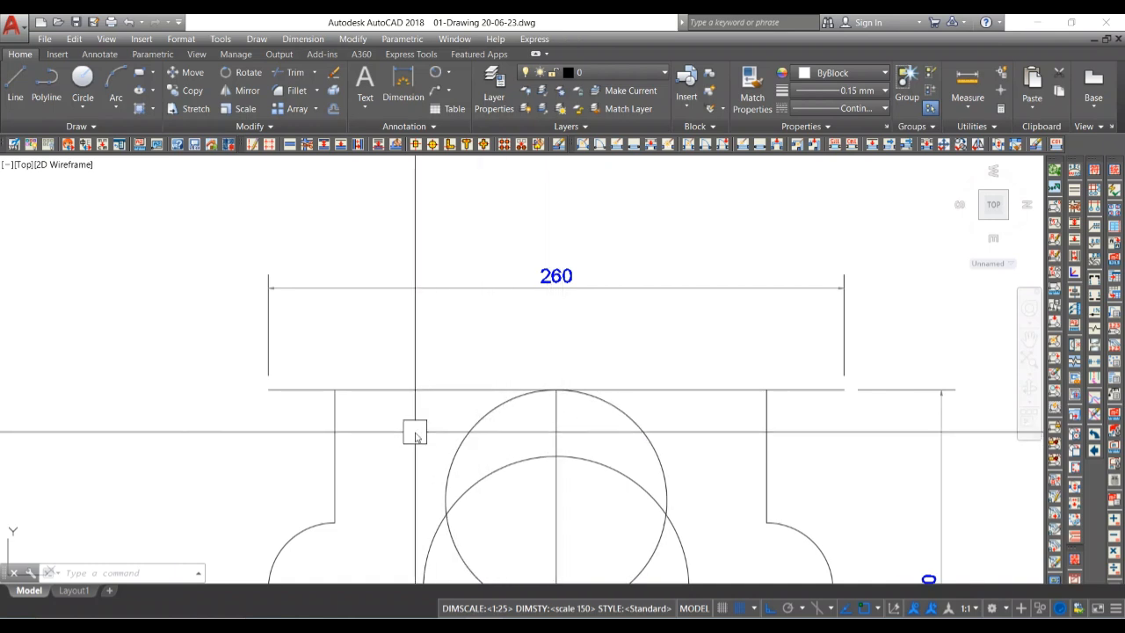
- Offset the top horizontal line 20 downward
key("Return")
left_click(269, 389)
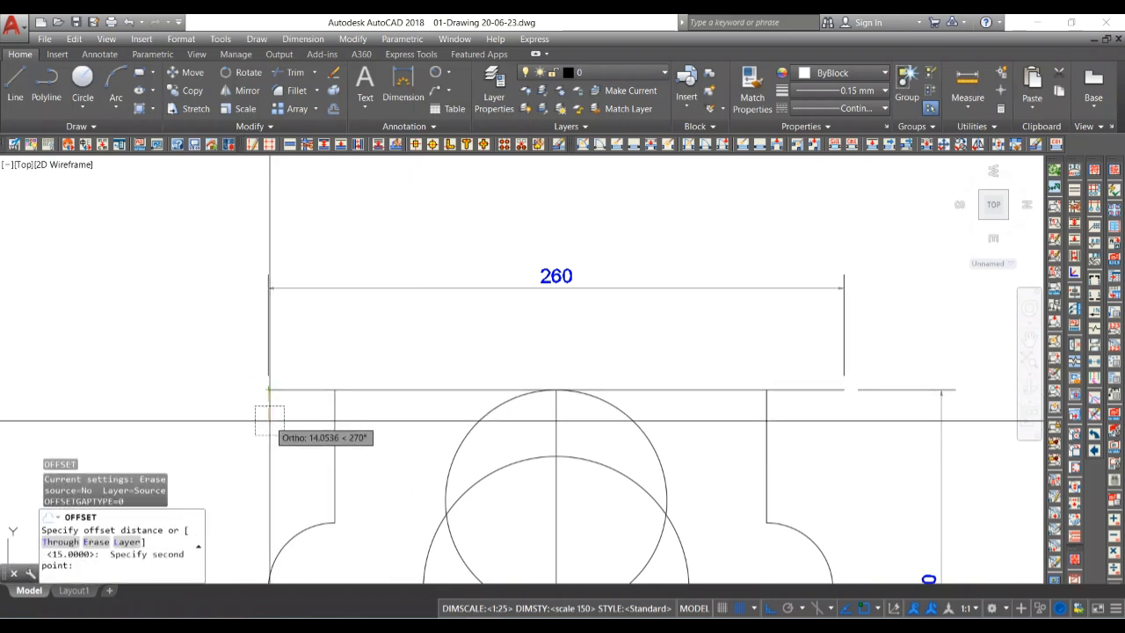
type("20")
key("Return")
left_click(281, 391)
left_click(359, 444)
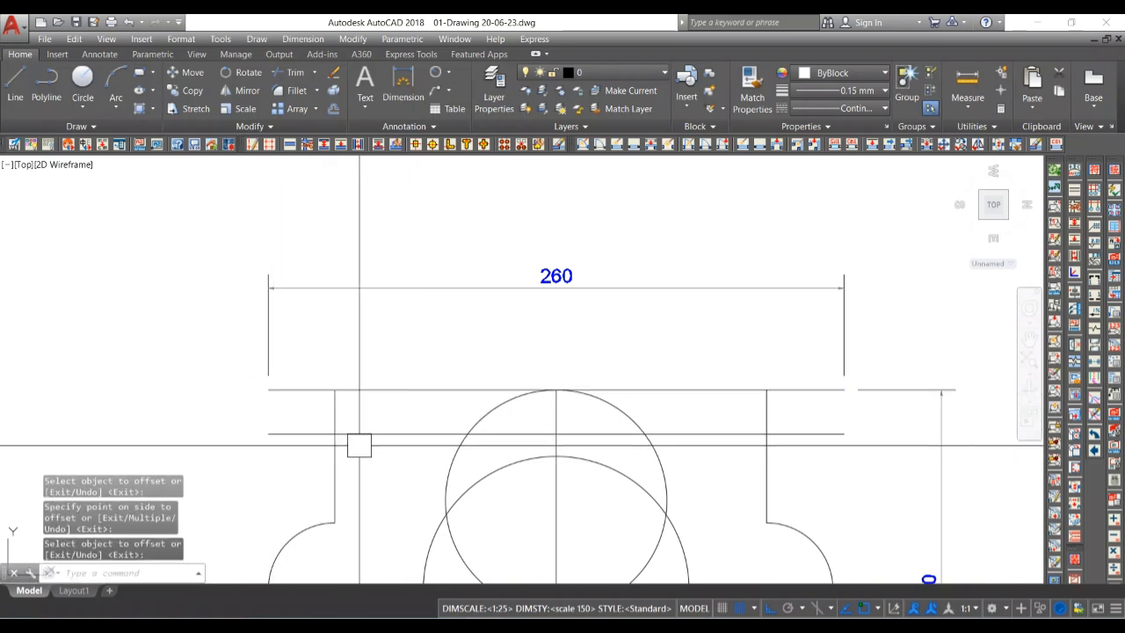
- Trim the offset line inside the radius-50 circle and beyond the side verticals, and cut the circle's sides below that line
type("tr")
key("Return")
key("Return")
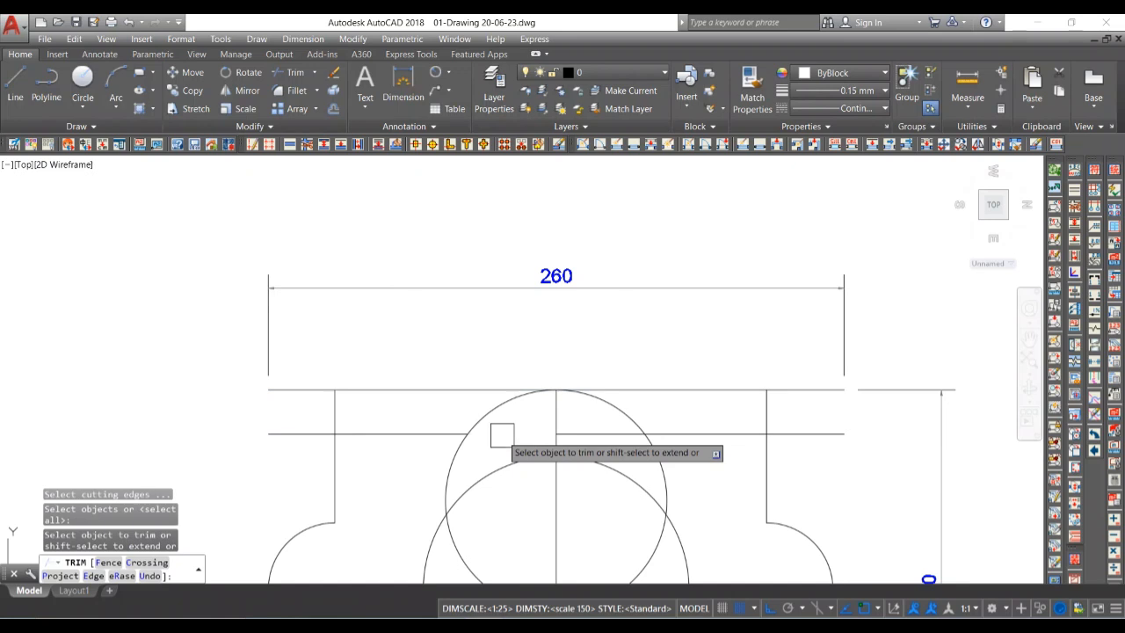
left_click(501, 434)
left_click(453, 460)
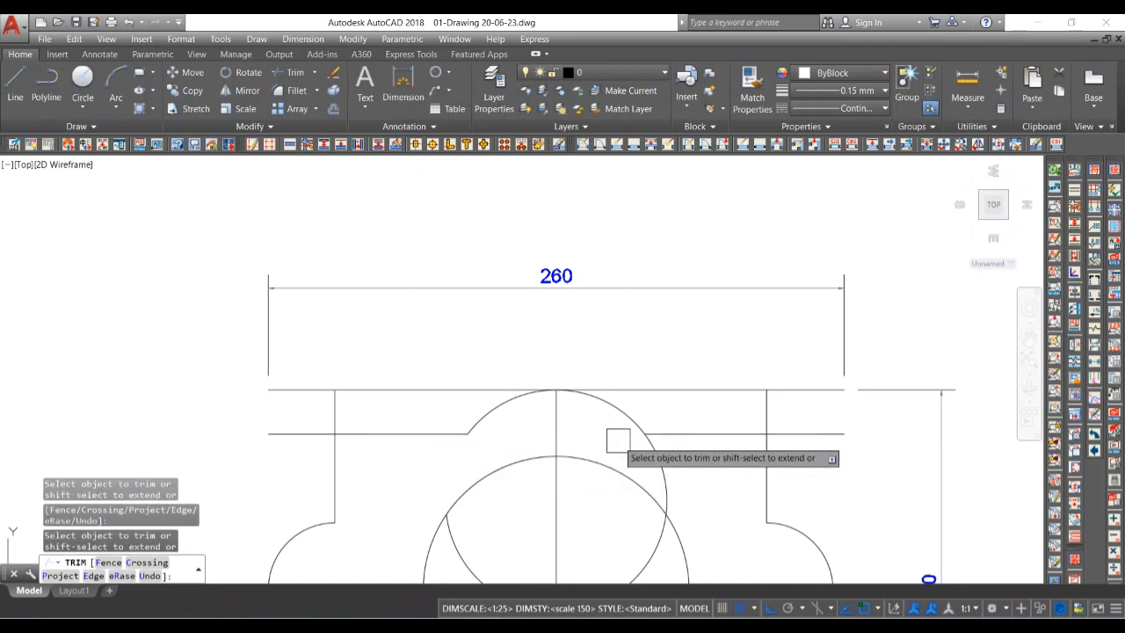
left_click(814, 433)
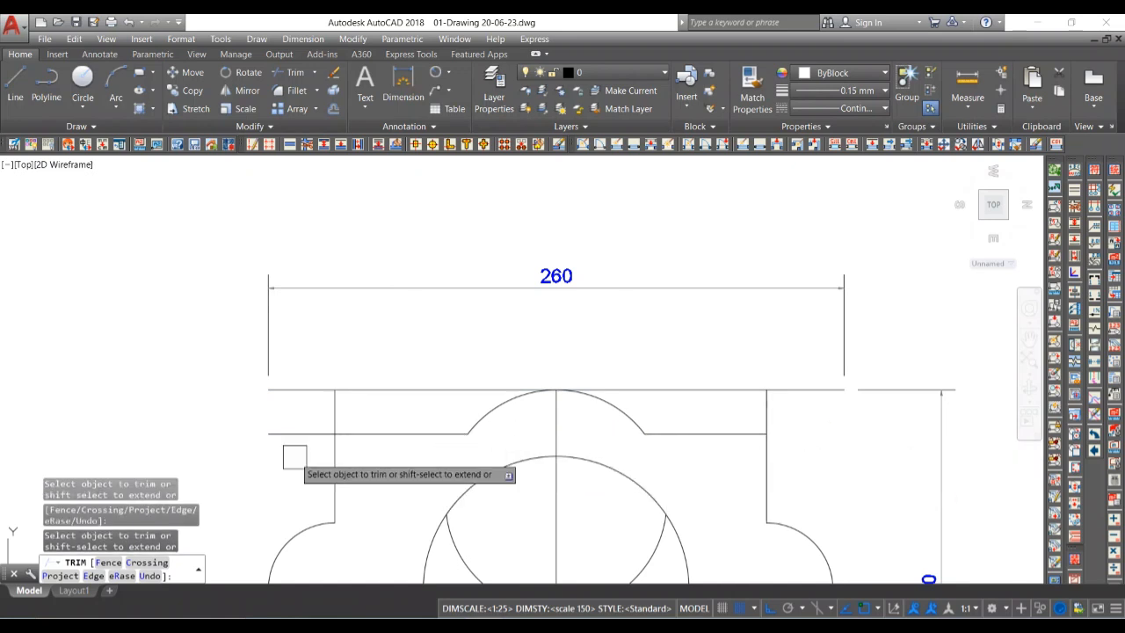
scroll(285, 439, "down", 3)
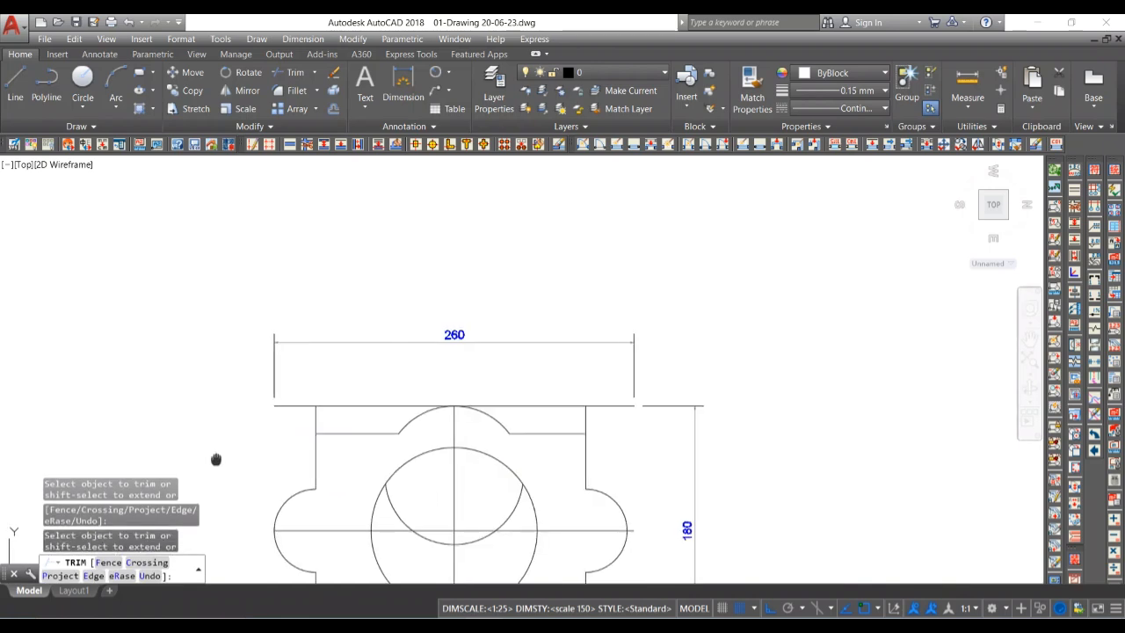
mouse_move(215, 459)
middle_mouse_down()
mouse_move(239, 393)
mouse_move(313, 393)
middle_mouse_up()
key("Escape")
- Erase the 260 and 180 dimensions and the top horizontal line
left_click(371, 340)
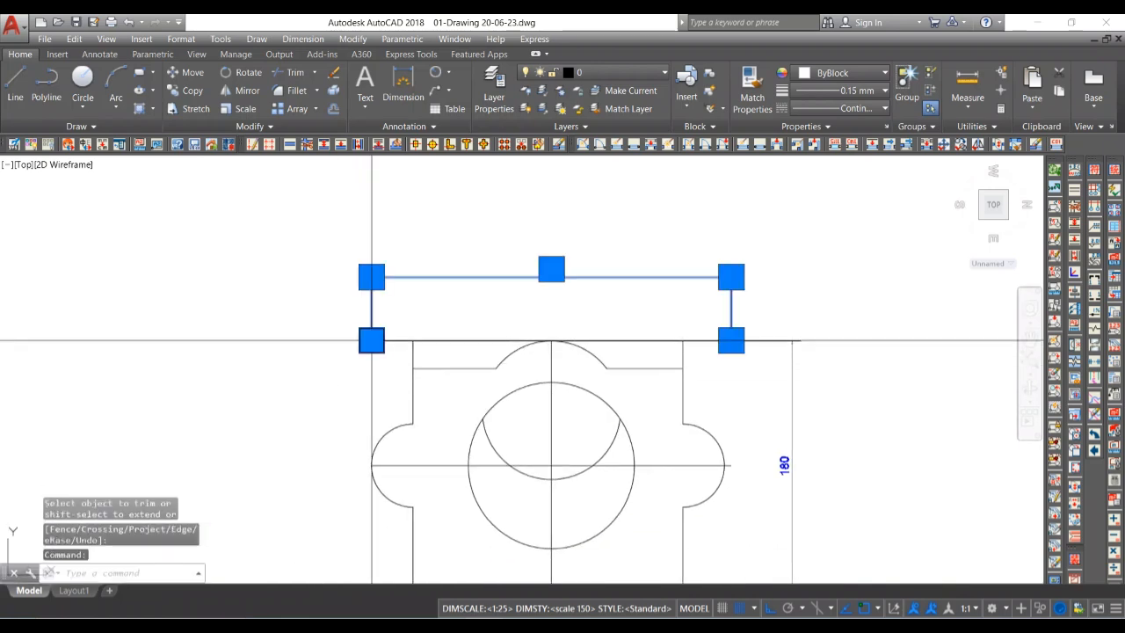
left_click(792, 401)
key("Delete")
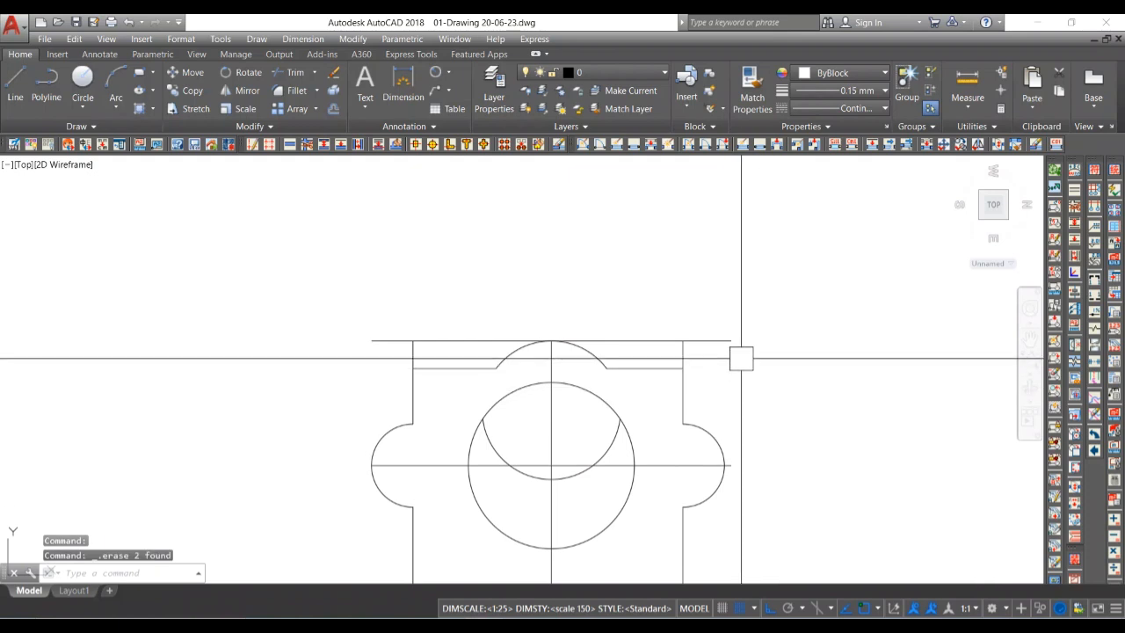
left_click(729, 341)
key("Delete")
- Trim the side vertical lines where they project above the upper horizontal edges
scroll(729, 342, "down", 4)
scroll(754, 369, "up", 2)
mouse_move(749, 411)
middle_mouse_down()
mouse_move(743, 427)
mouse_move(711, 403)
middle_mouse_up()
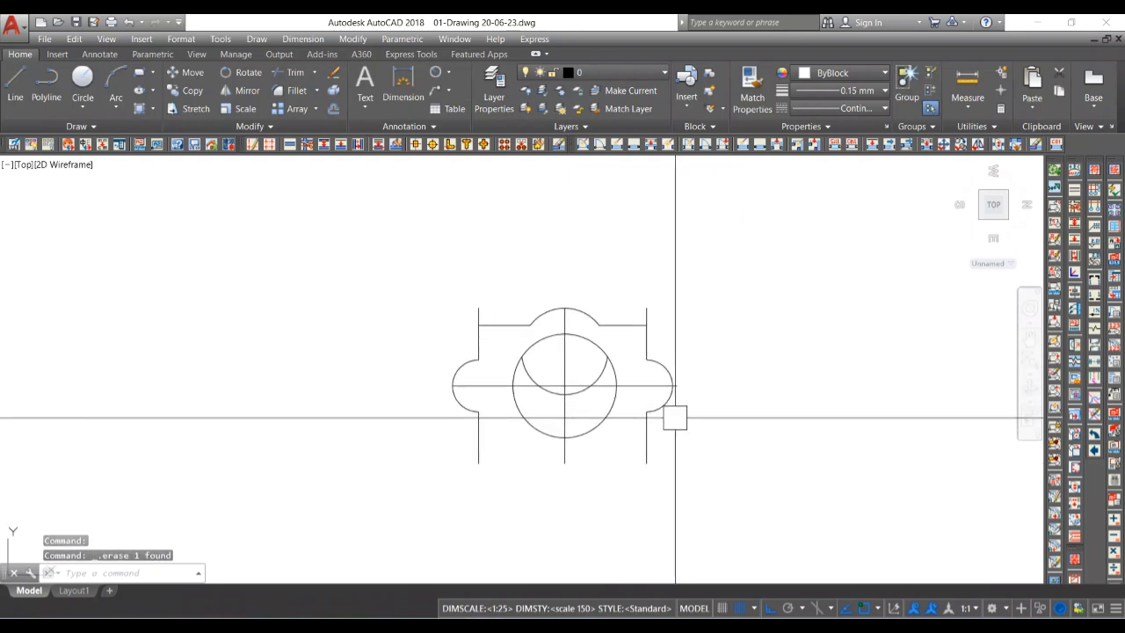
scroll(664, 337, "up", 4)
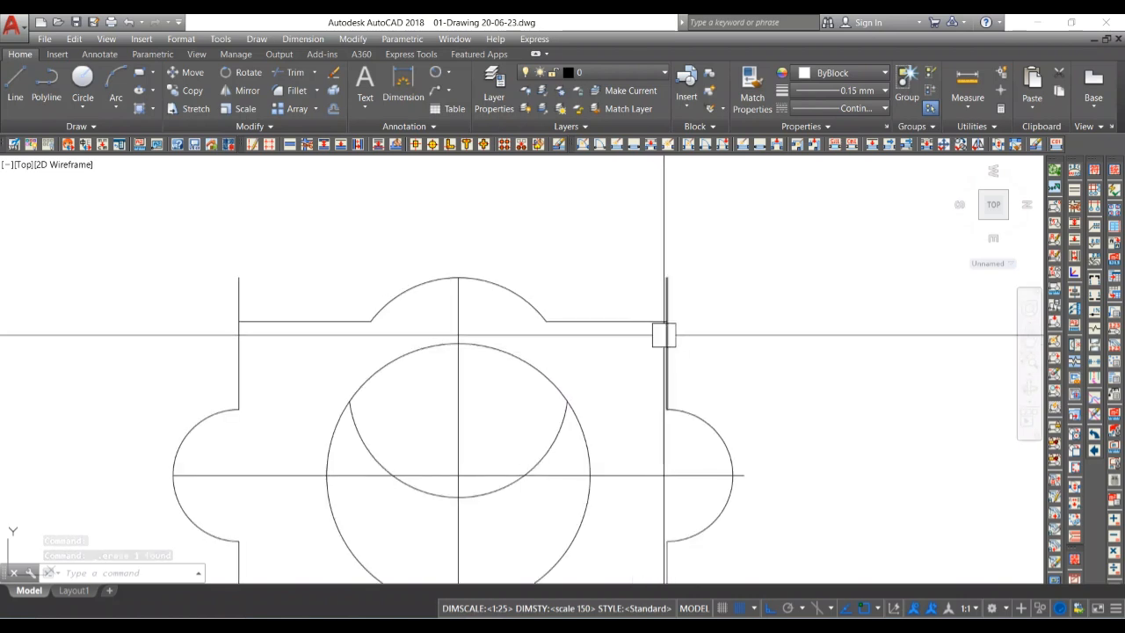
type("tr")
key("Return")
key("Return")
left_click(666, 299)
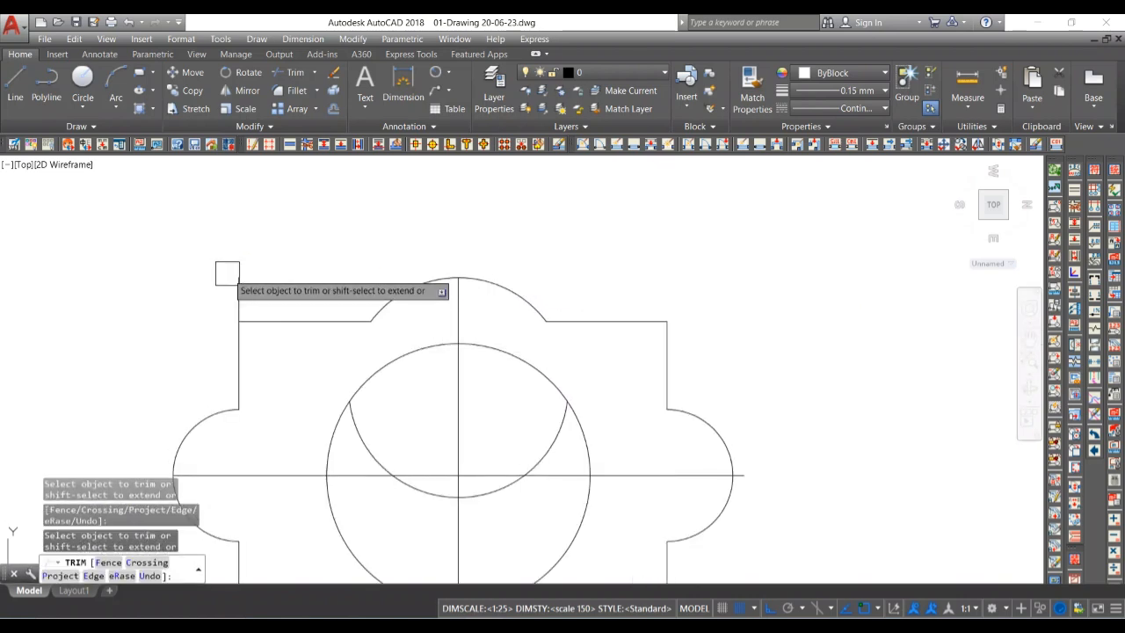
key("Return")
- Mirror the upper arc and its two adjoining horizontal edges about the horizontal centre line, keeping the originals
scroll(280, 291, "down", 2)
left_click(294, 310)
scroll(342, 304, "up", 4)
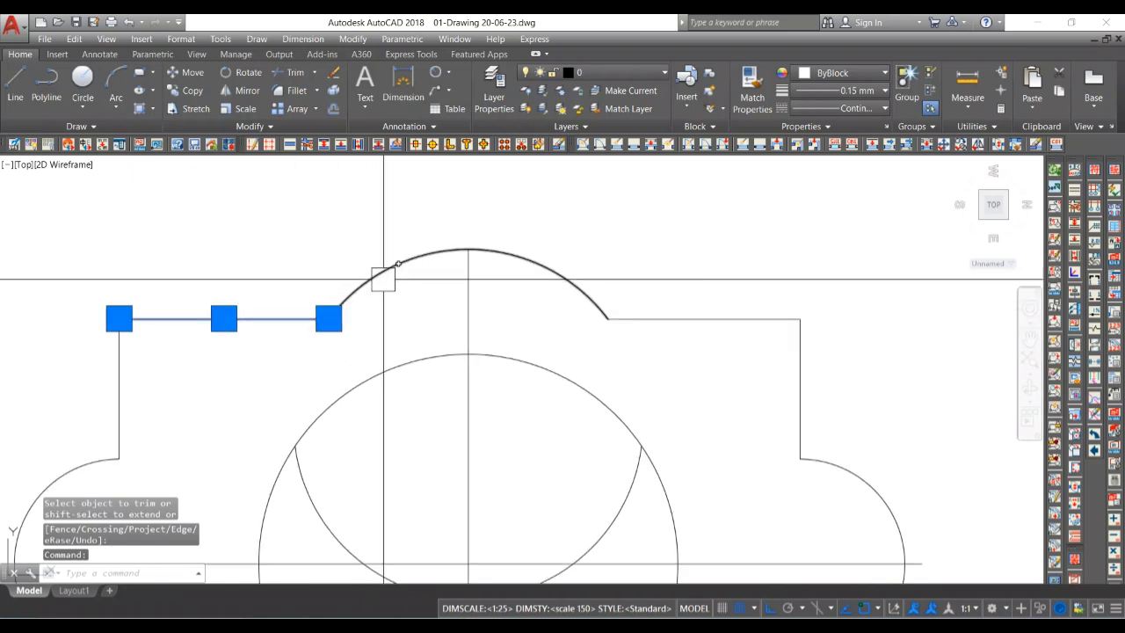
left_click(383, 275)
left_click(704, 318)
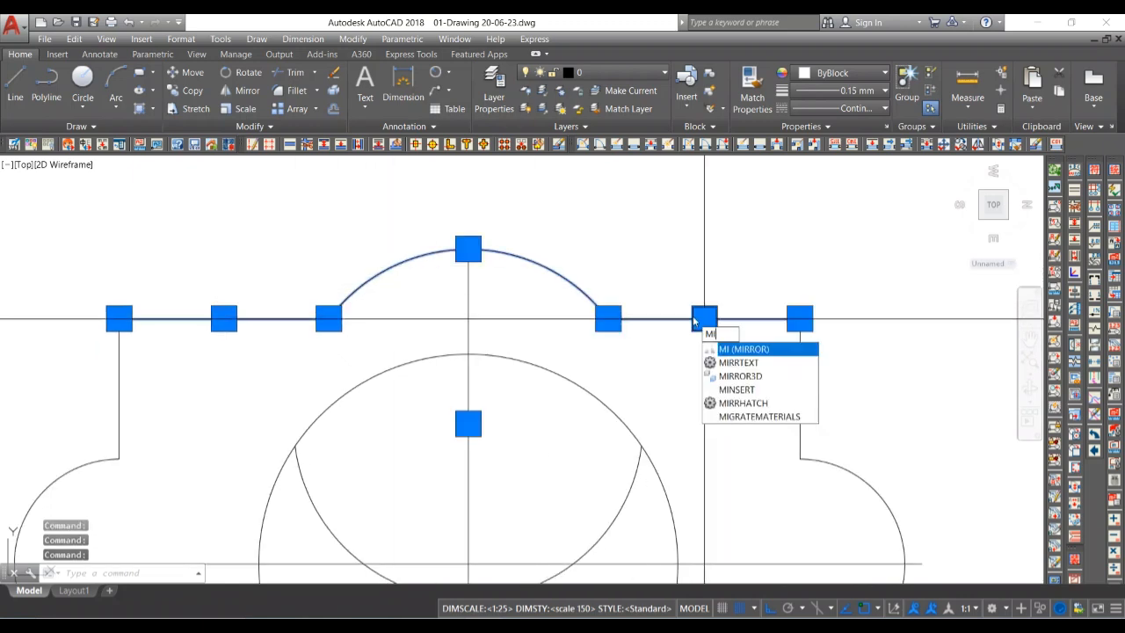
type("MI")
key("Return")
scroll(698, 319, "down", 3)
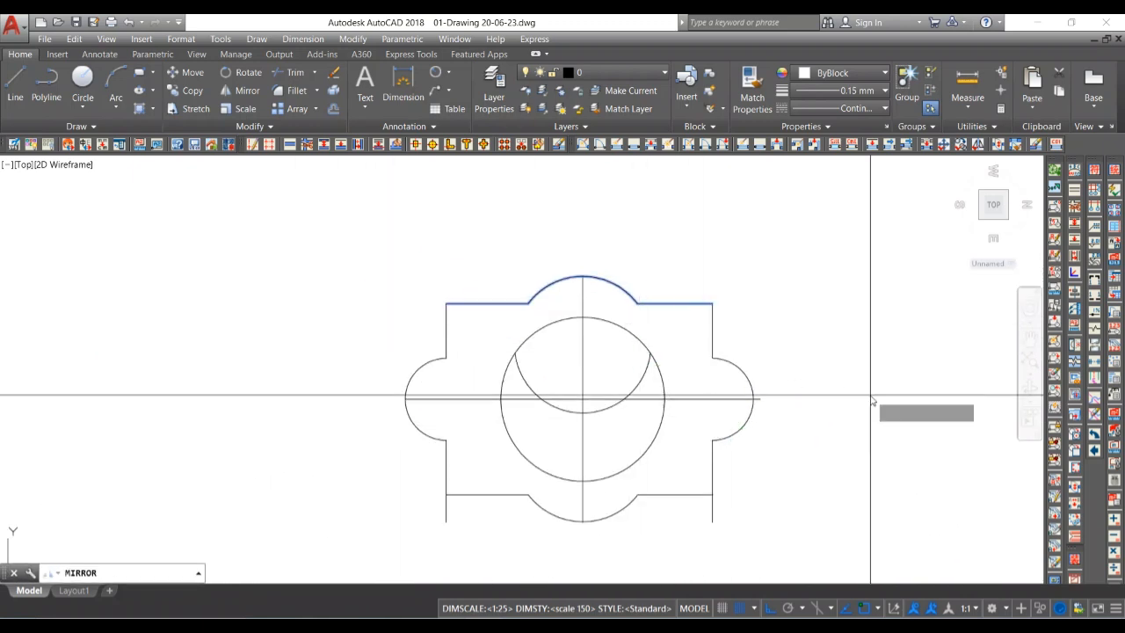
key("Return")
- Trim the side vertical lines where they project below the lower horizontal edges
type("TR")
key("Return")
key("Return")
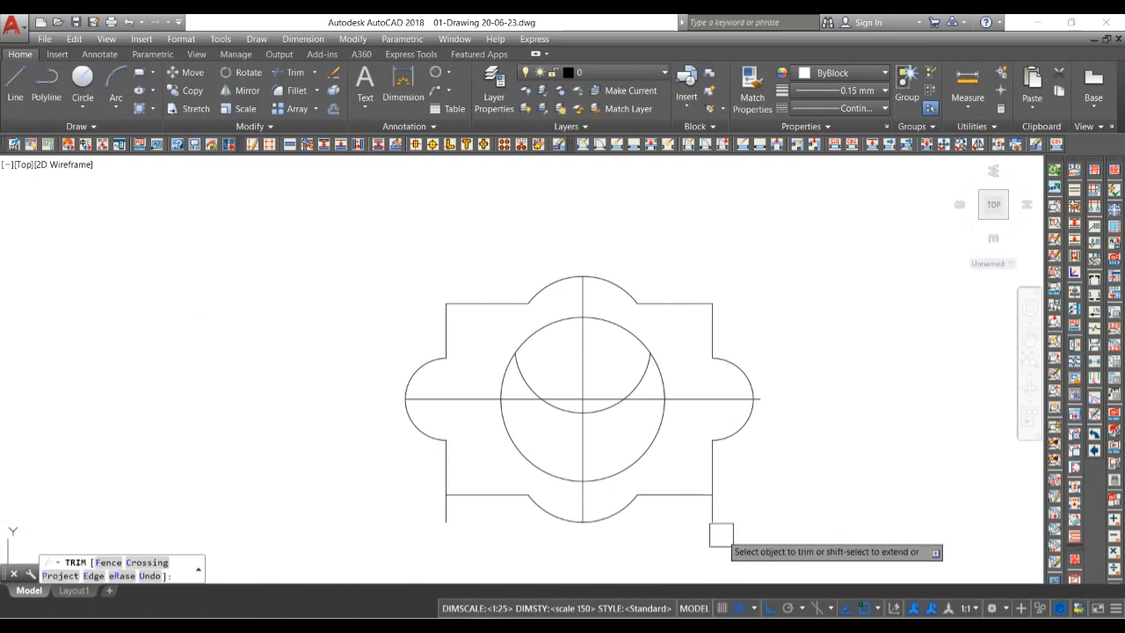
left_click(718, 519)
left_click(451, 518)
key("Return")
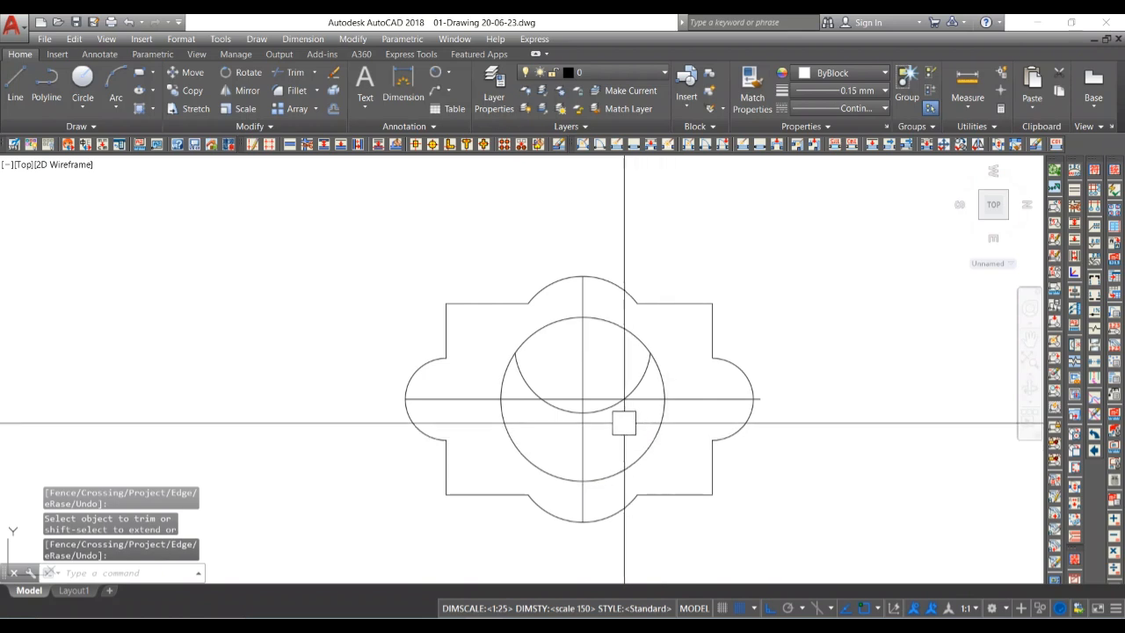
- Erase the leftover arc of the radius-50 circle inside the central circle
key("Escape")
left_click(572, 411)
key("Delete")
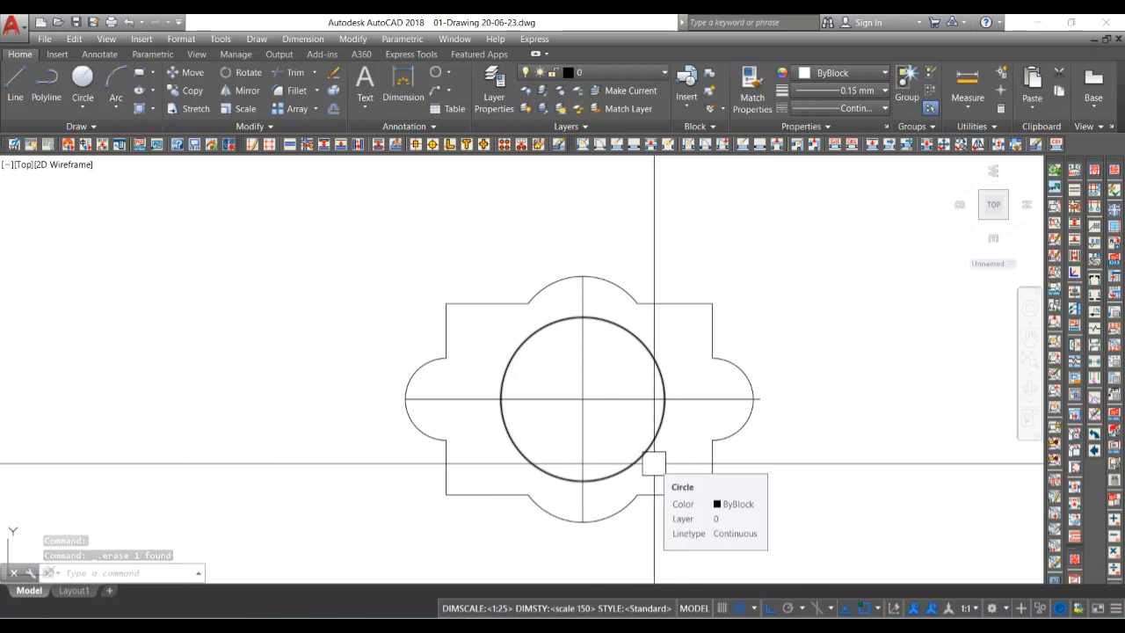
middle_click_drag(628, 451, 609, 457)
left_click(593, 421)
left_click(552, 389)
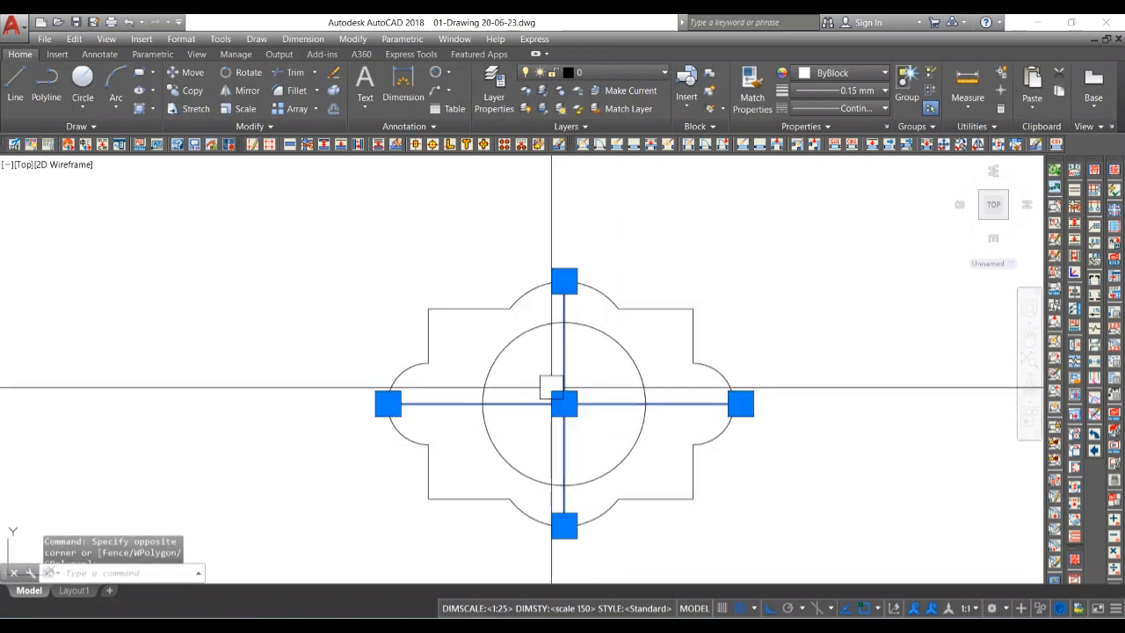
key("Escape")
key("Escape")
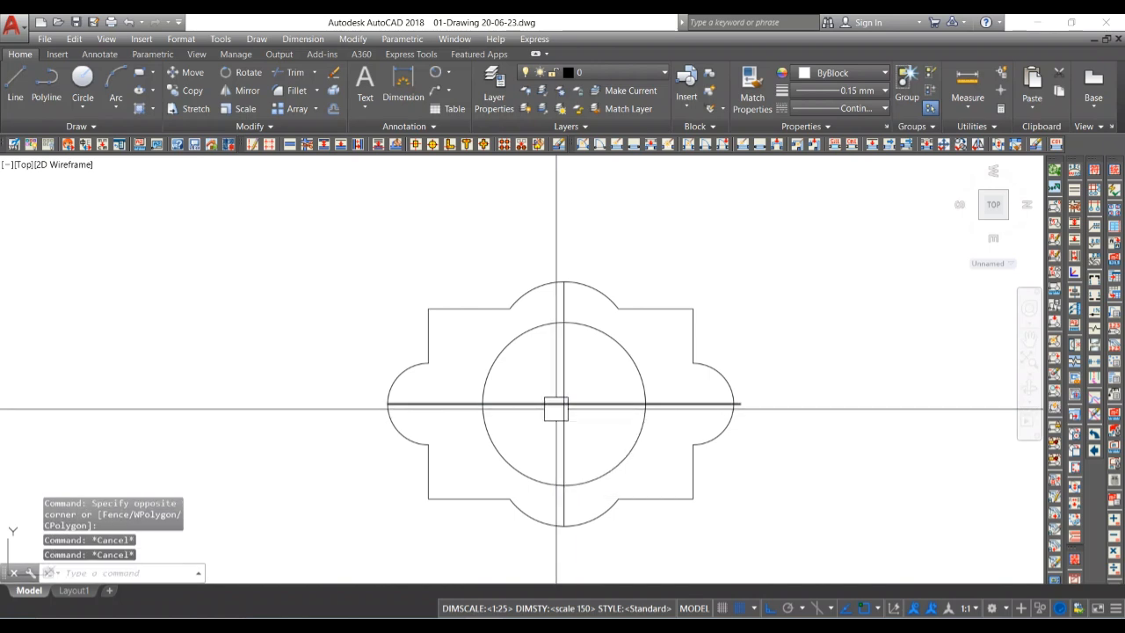
scroll(555, 409, "up", 2)
mouse_move(556, 409)
middle_mouse_down()
mouse_move(543, 344)
mouse_move(528, 365)
middle_mouse_up()
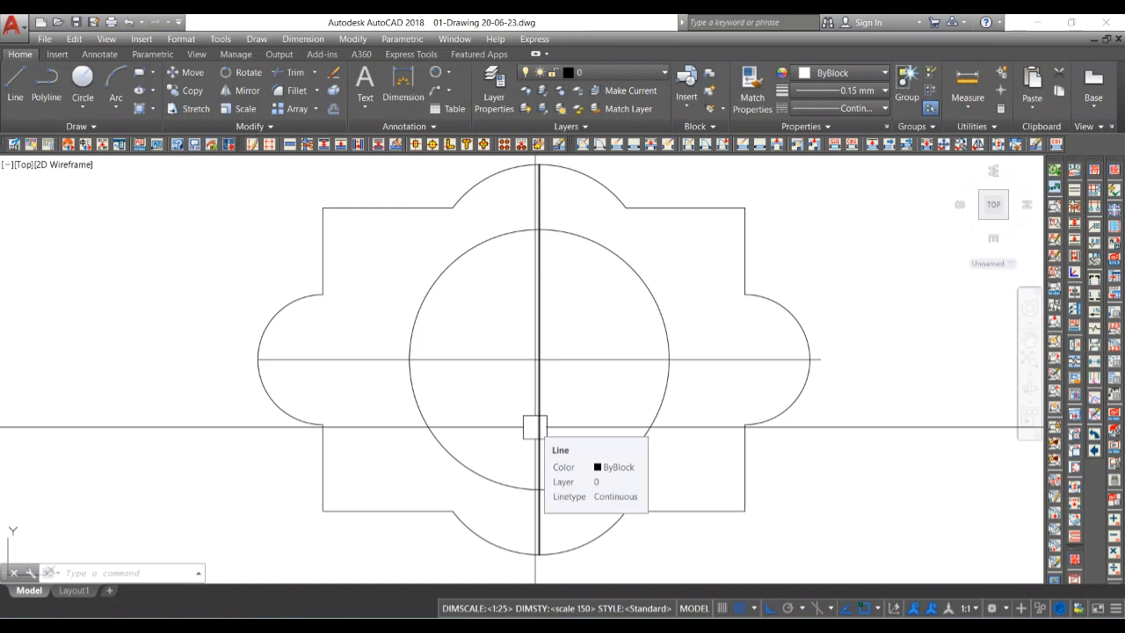
type("l")
key("Return")
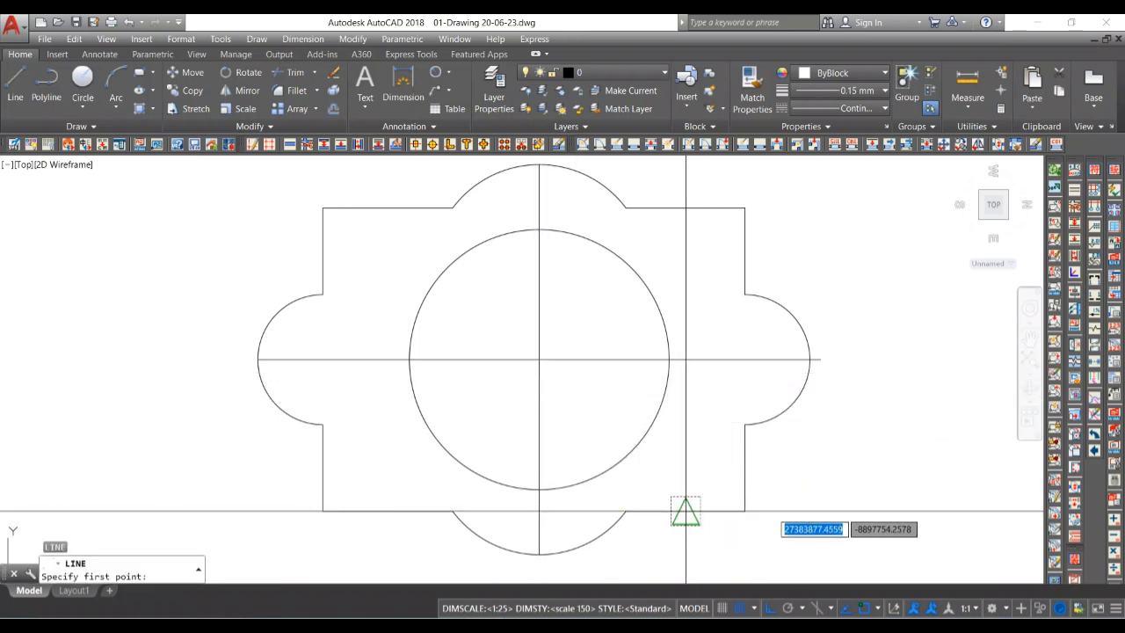
key("Escape")
key("Escape")
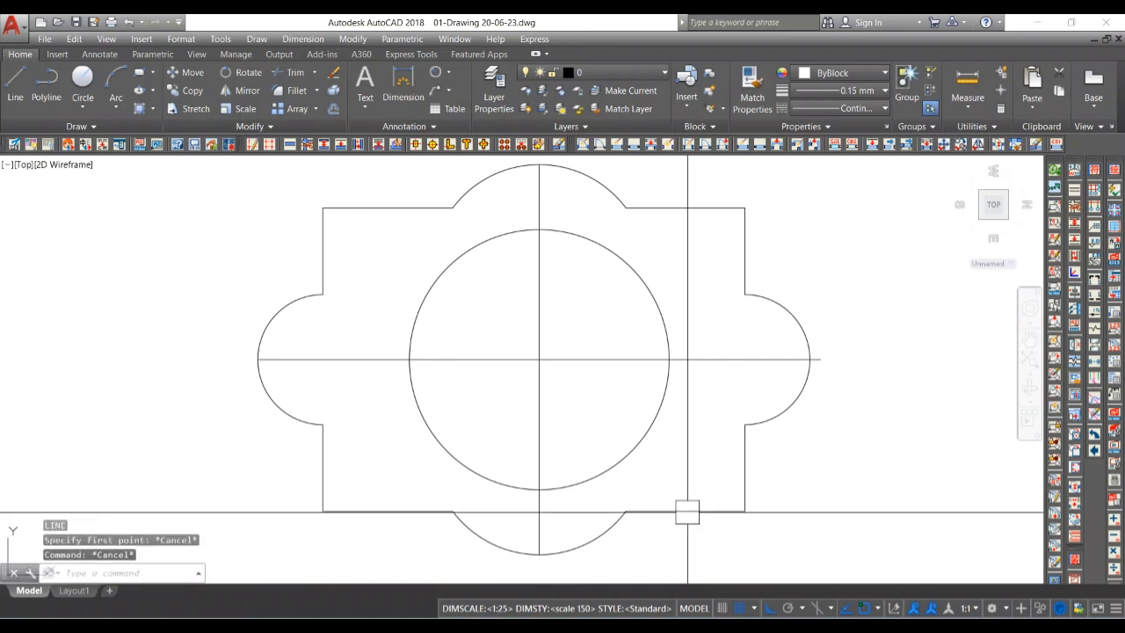
- Erase the horizontal and vertical centre lines crossing the central circle
left_click(563, 393)
left_click(517, 334)
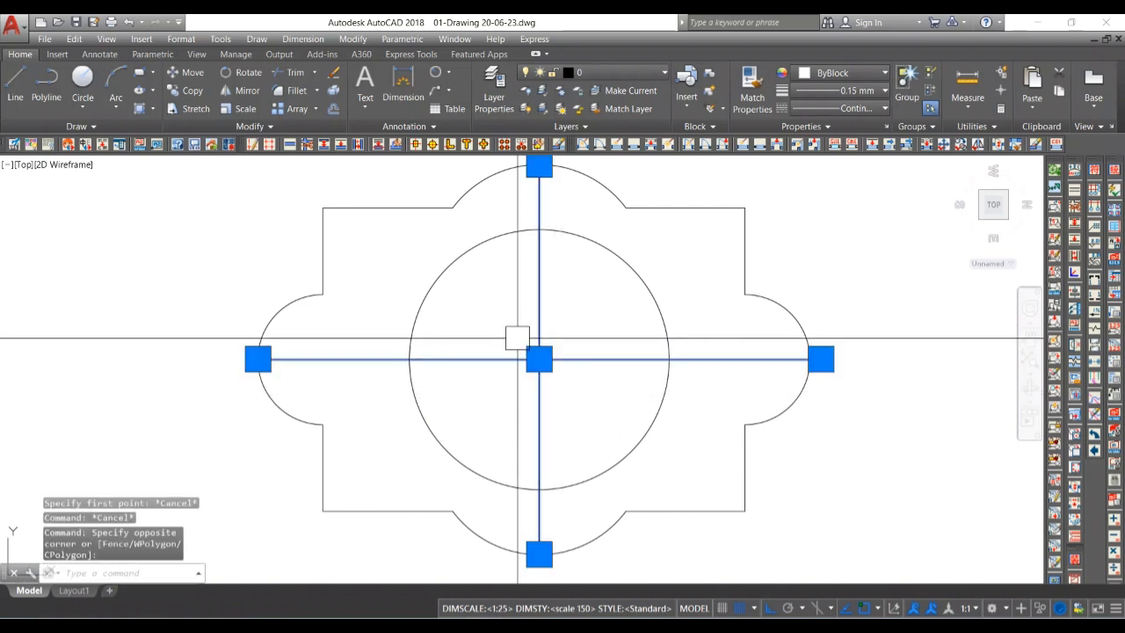
key("Delete")
scroll(516, 331, "down", 3)
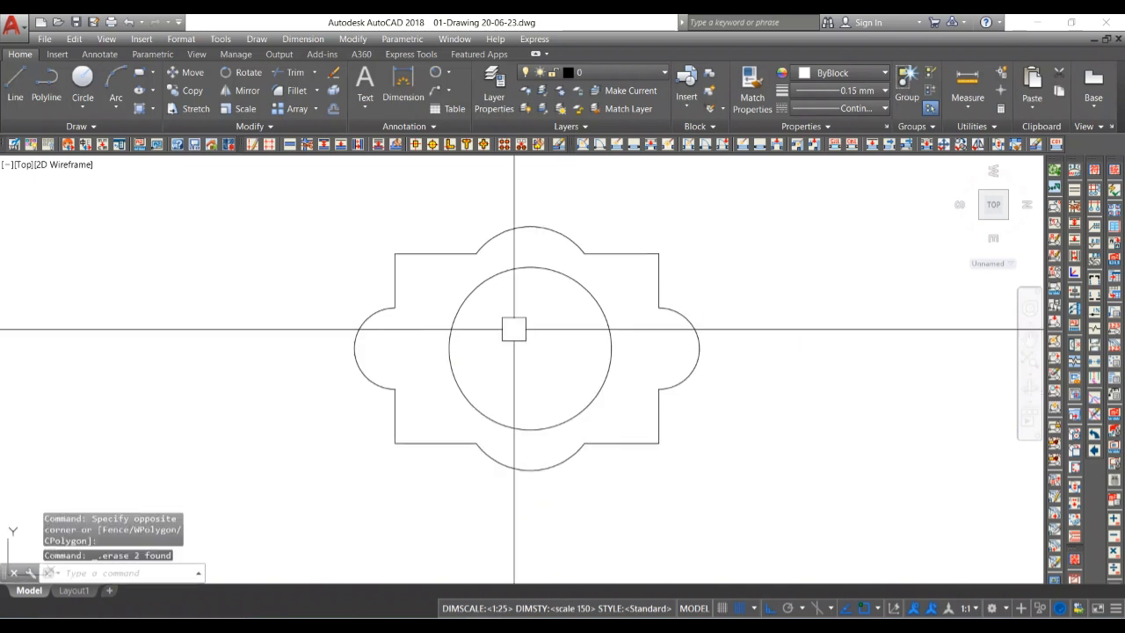
scroll(504, 344, "up", 3)
mouse_move(503, 344)
middle_mouse_down()
mouse_move(496, 355)
mouse_move(427, 352)
mouse_move(474, 336)
mouse_move(504, 353)
mouse_move(503, 392)
middle_mouse_up()
scroll(497, 354, "down", 2)
scroll(504, 353, "up", 2)
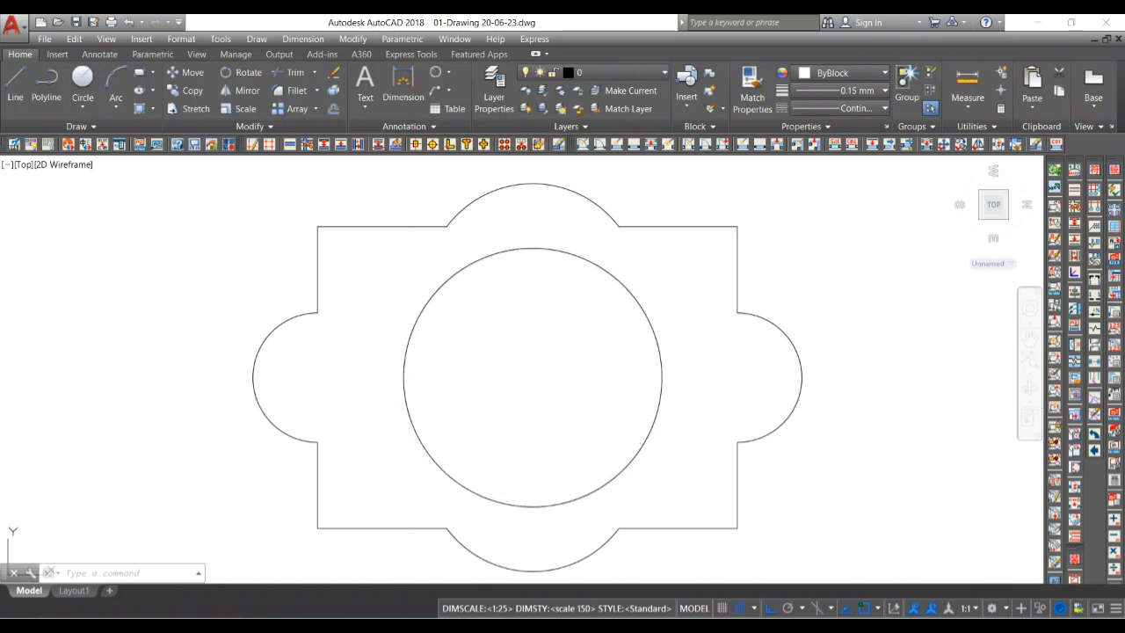
- Undo the erasing of the two centre lines
key("ctrl+z")
key("ctrl+z")
left_click(334, 360)
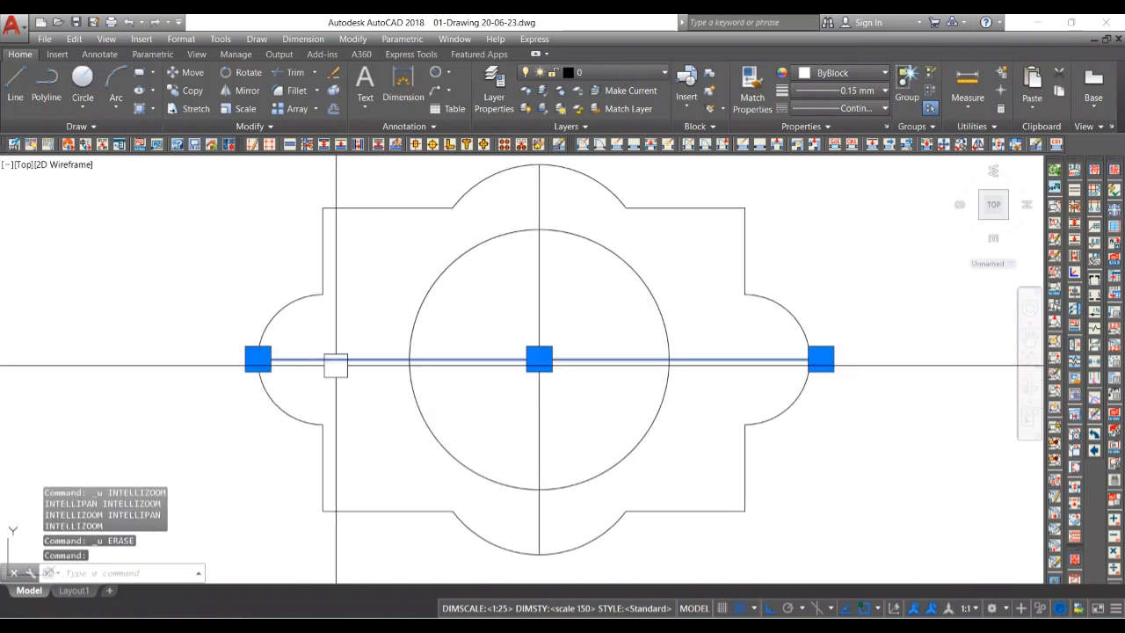
type("o")
key("Return")
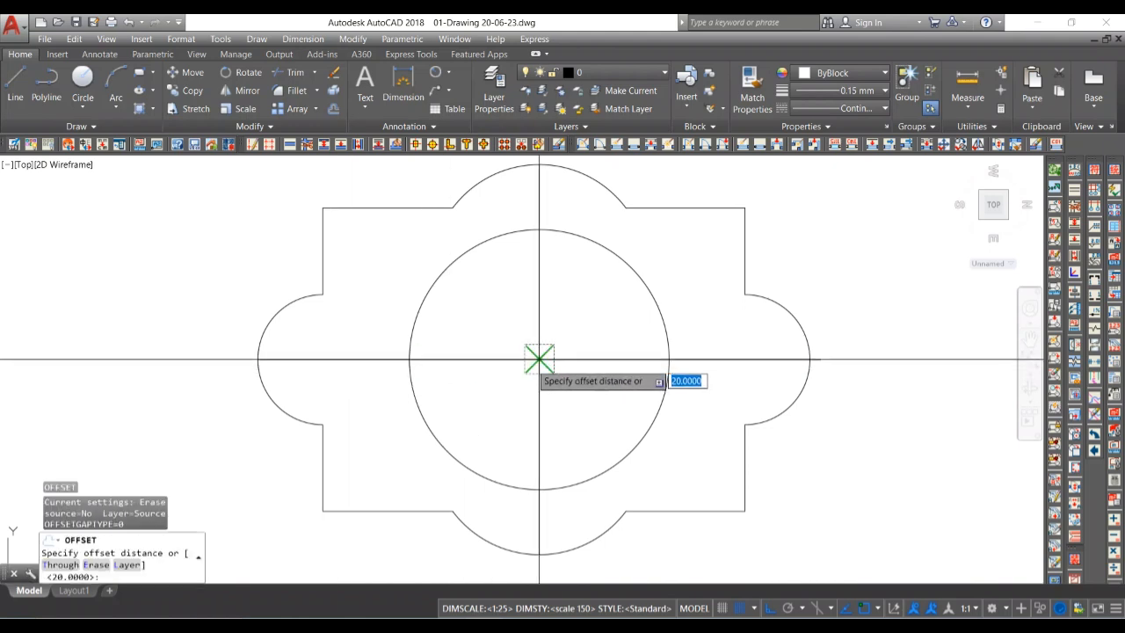
left_click(538, 358)
left_click(537, 358)
key("Escape")
key("Escape")
key("Escape")
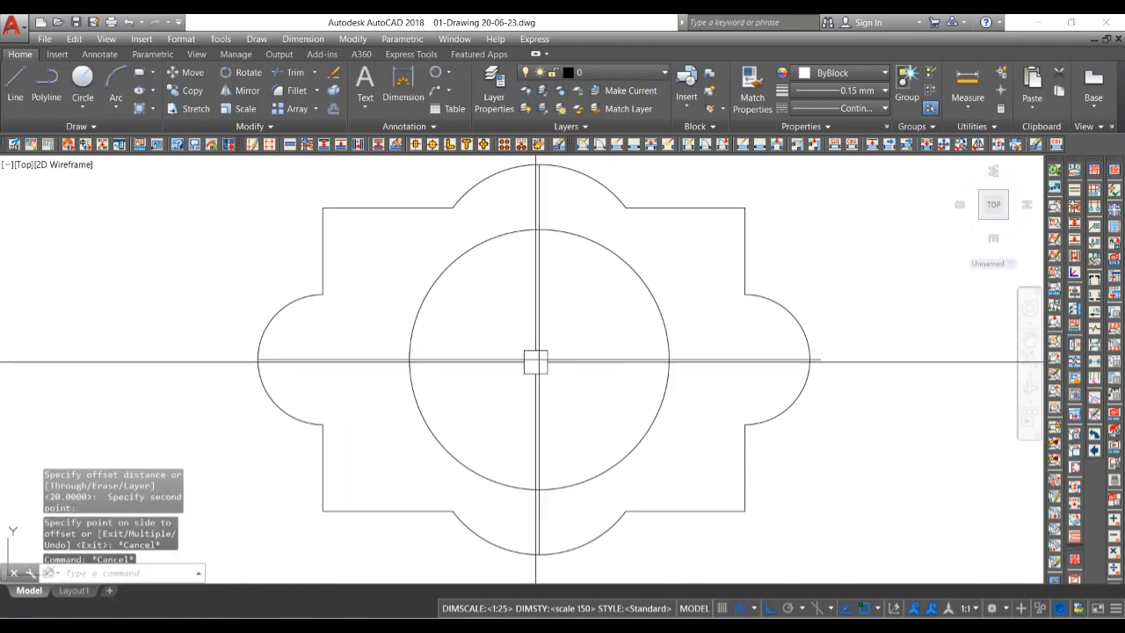
left_click(481, 360)
key("Return")
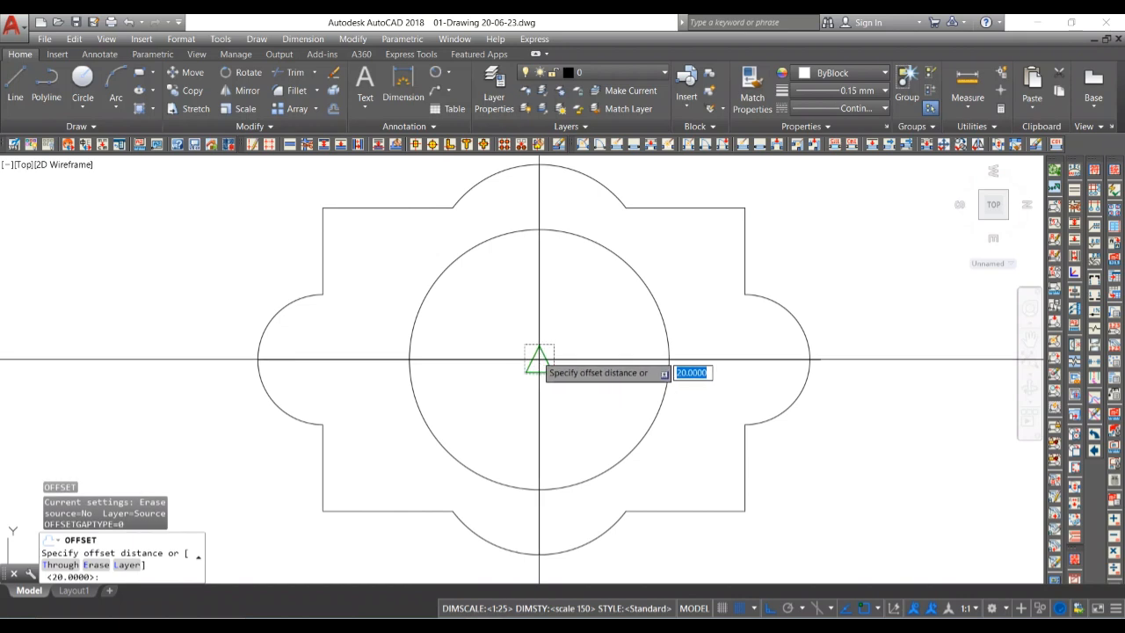
left_click(537, 359)
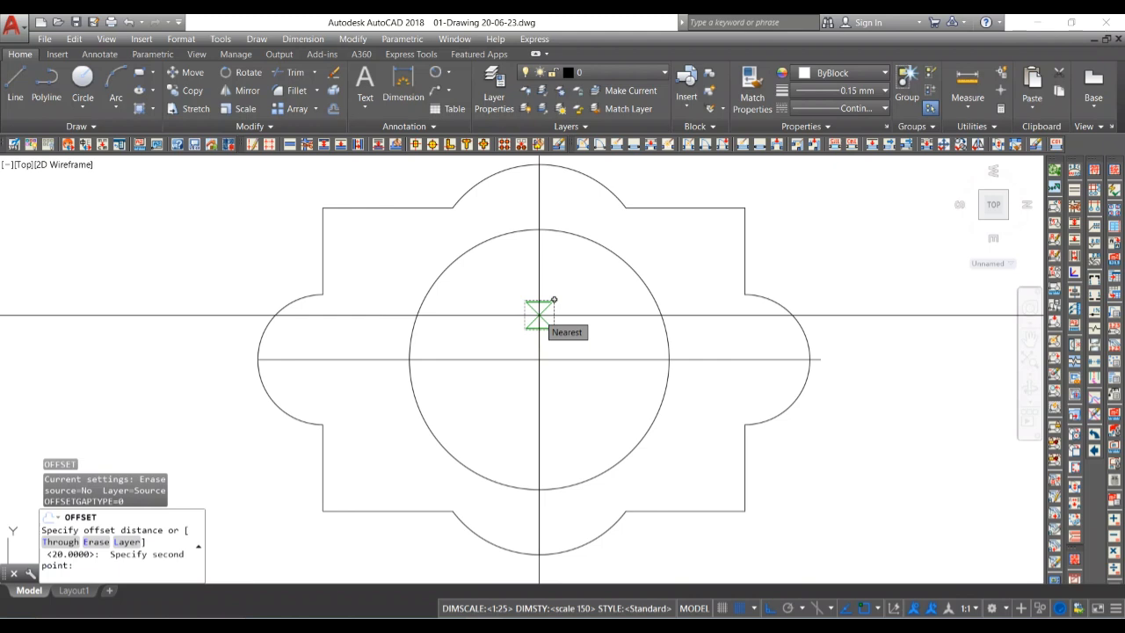
key("Return")
left_click(538, 358)
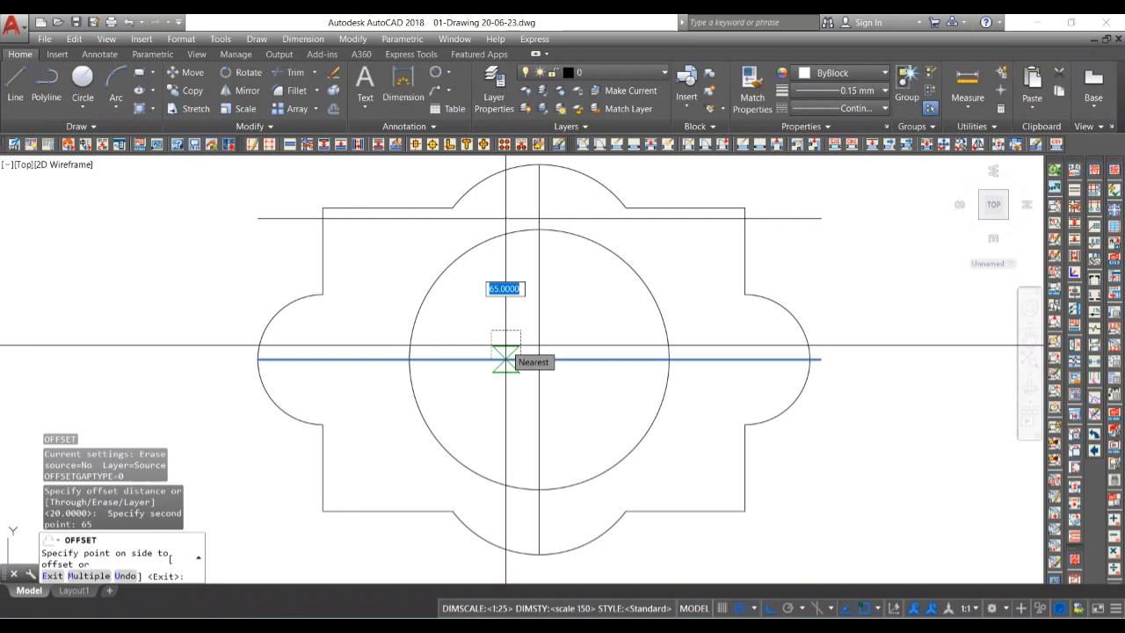
key("Escape")
key("Escape")
- Offset the horizontal centre line upward by 60, picking the distance from the circle's centre to its top
left_click(532, 358)
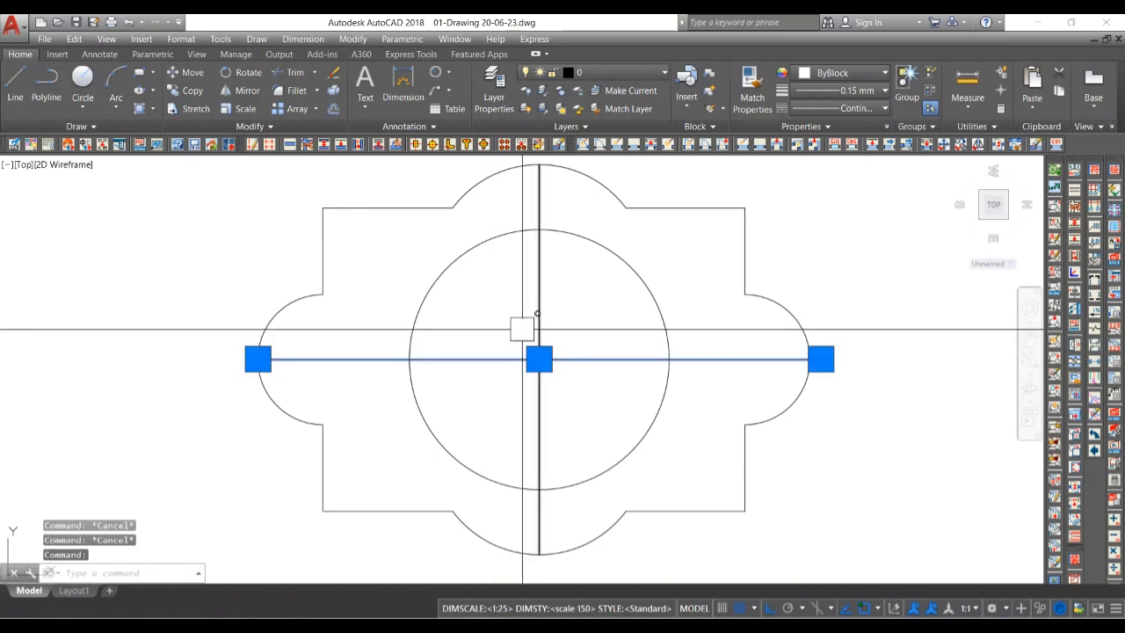
key("Return")
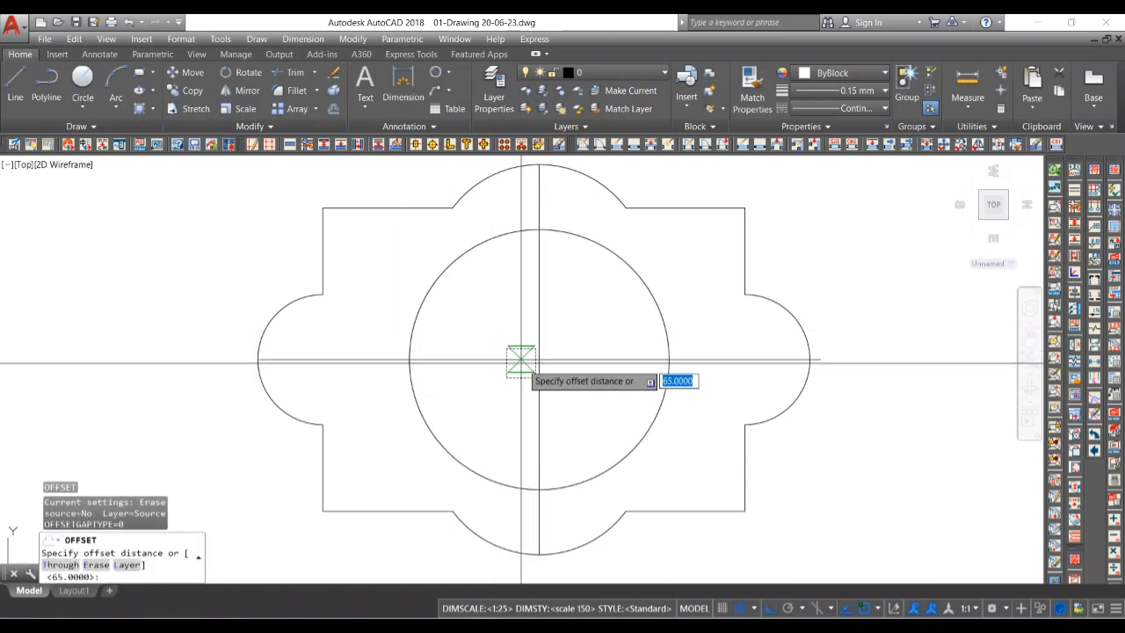
left_click(538, 358)
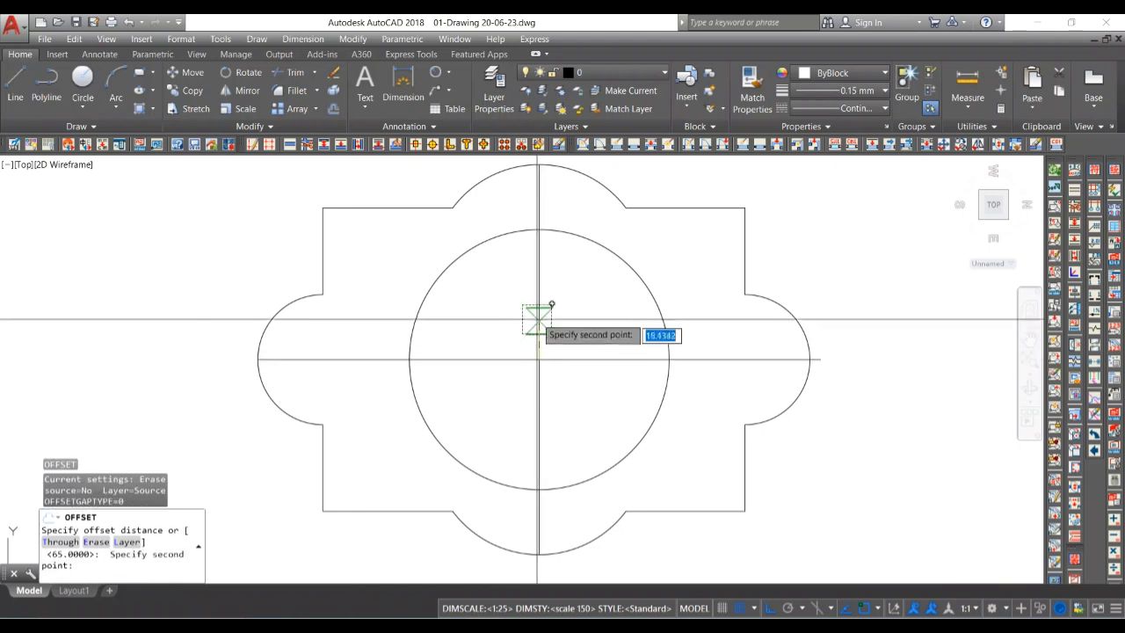
left_click(539, 229)
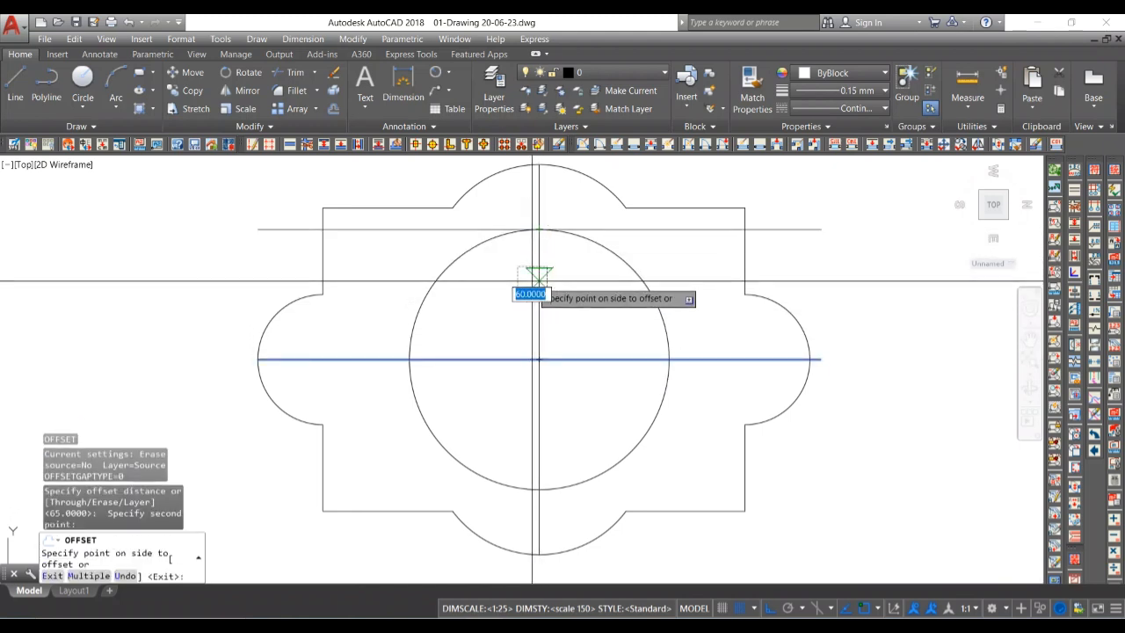
left_click(535, 268)
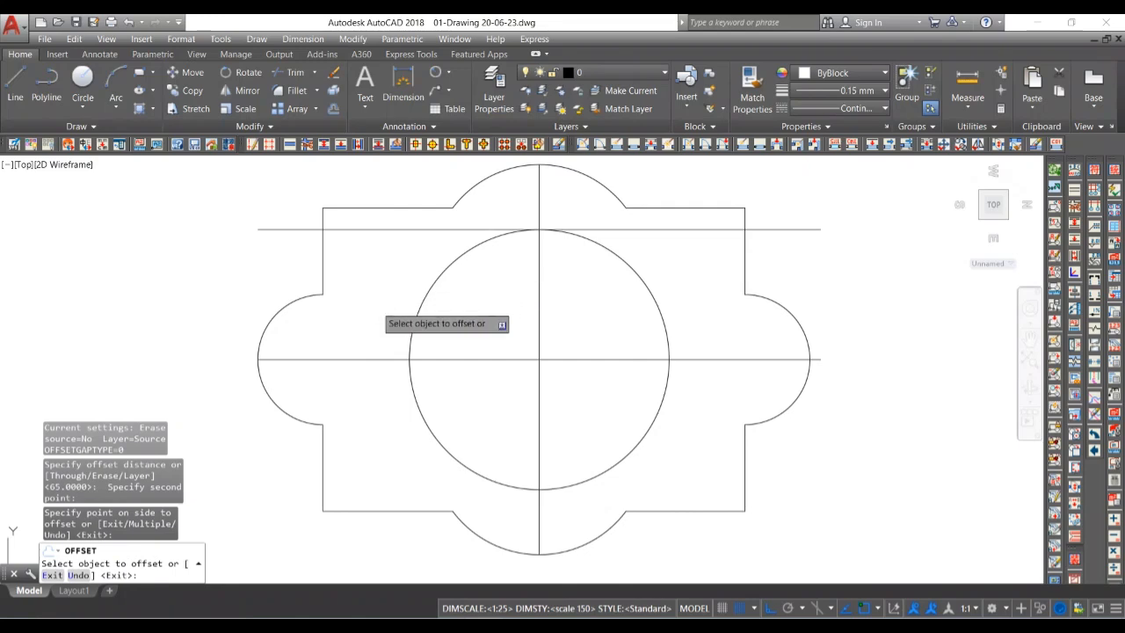
key("Escape")
- Mirror the line touching the top of the circle about the horizontal centre line, keeping the original
type("MI")
key("Return")
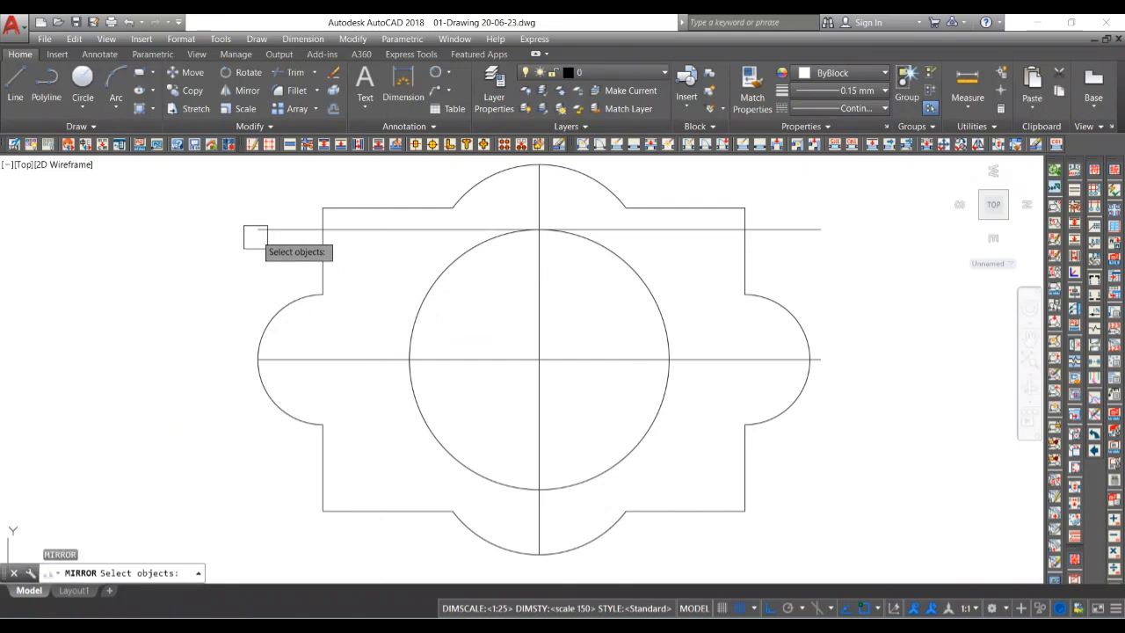
left_click(257, 231)
key("Return")
left_click(255, 359)
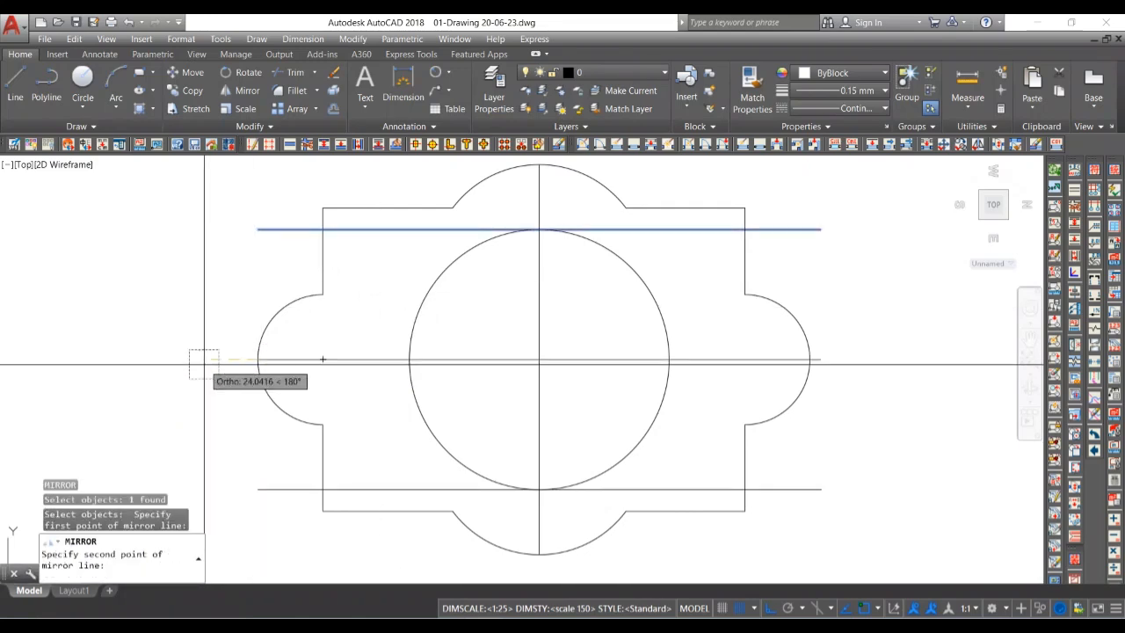
left_click(263, 380)
key("Return")
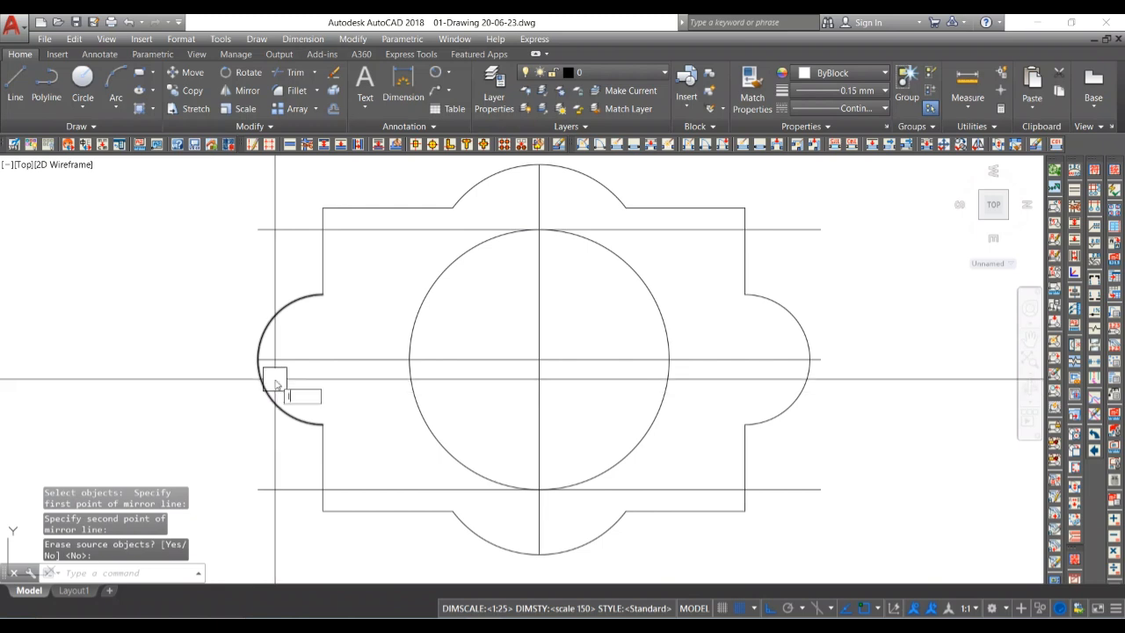
key("Escape")
key("Escape")
key("Escape")
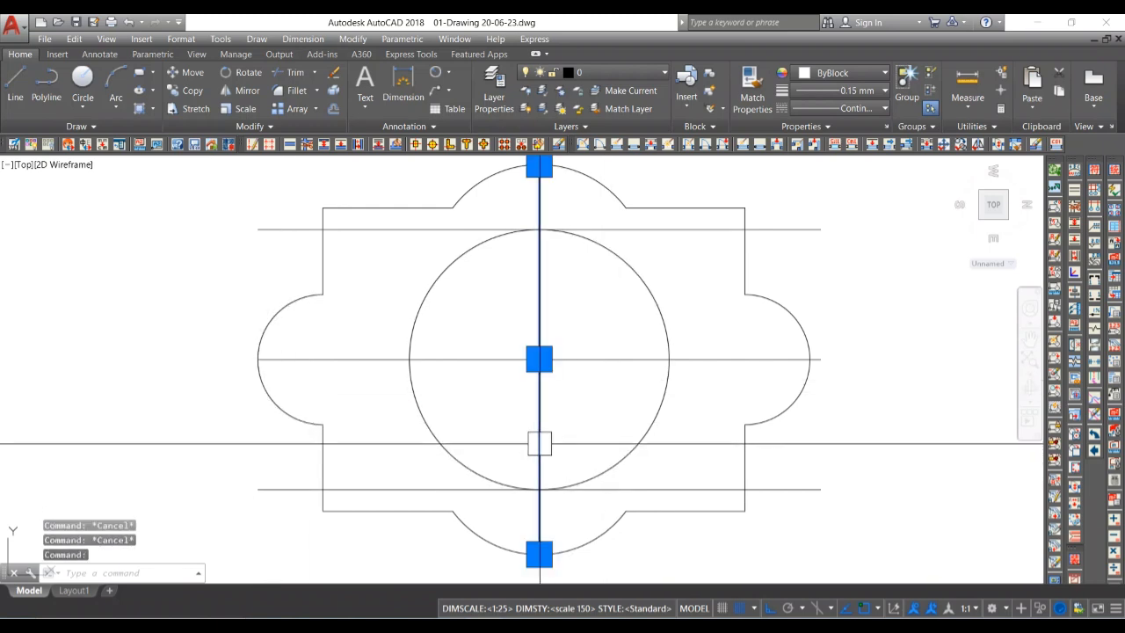
- Move the vertical centre line horizontally onto the left vertical edge of the outline
type("m")
key("Return")
left_click(539, 554)
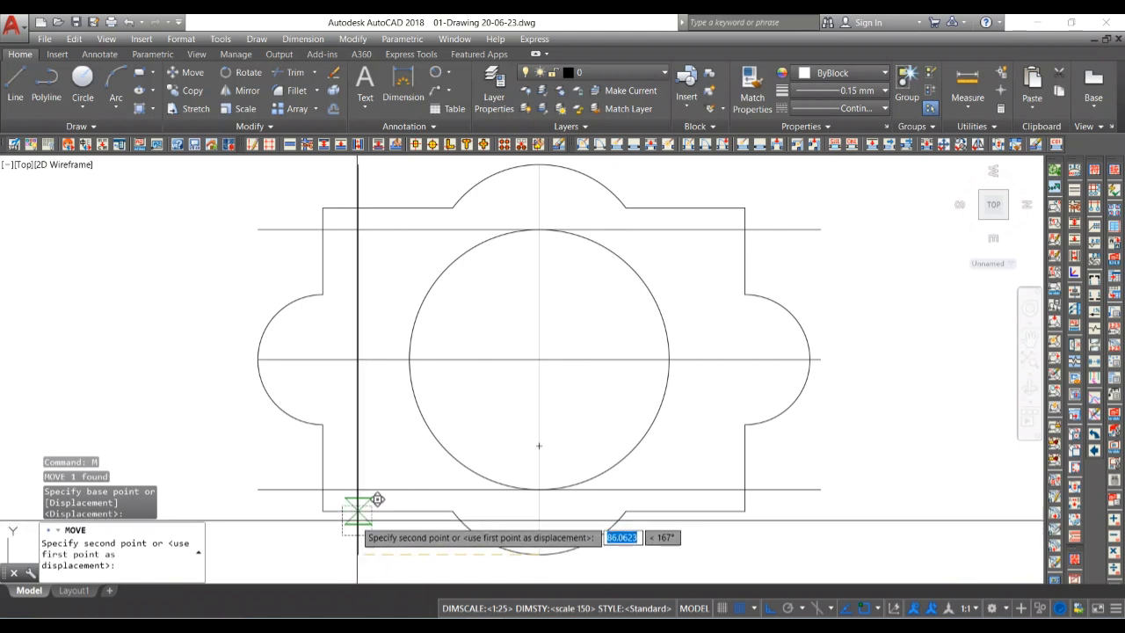
left_click(322, 554)
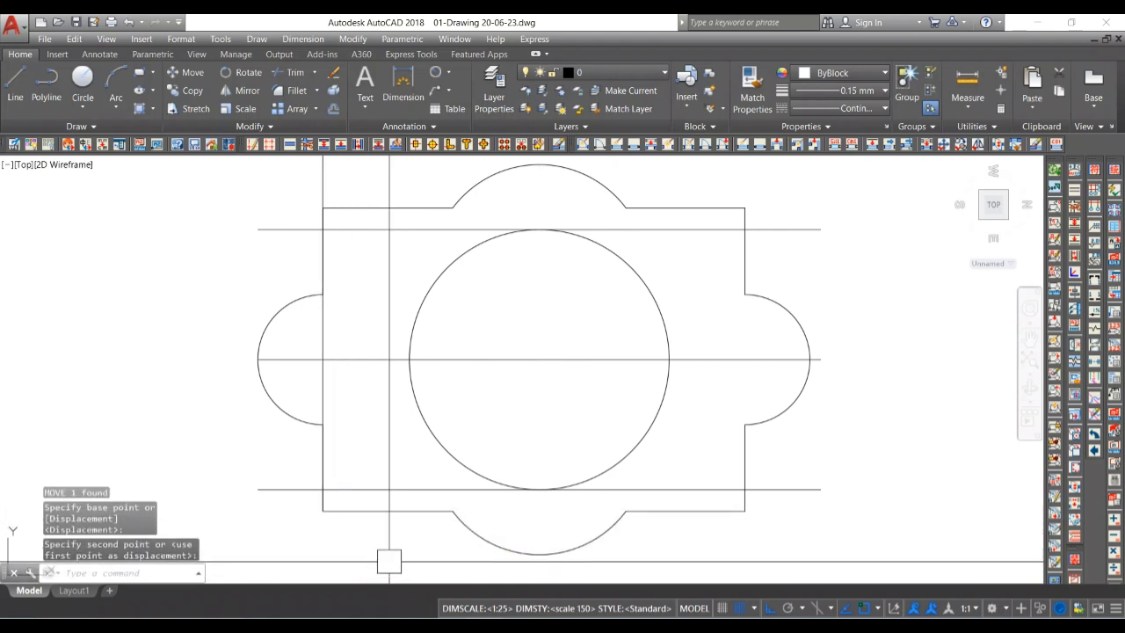
- Move the vertical line from the left edge 10 units inward, toward the central circle
scroll(366, 460, "up", 4)
left_click(331, 443)
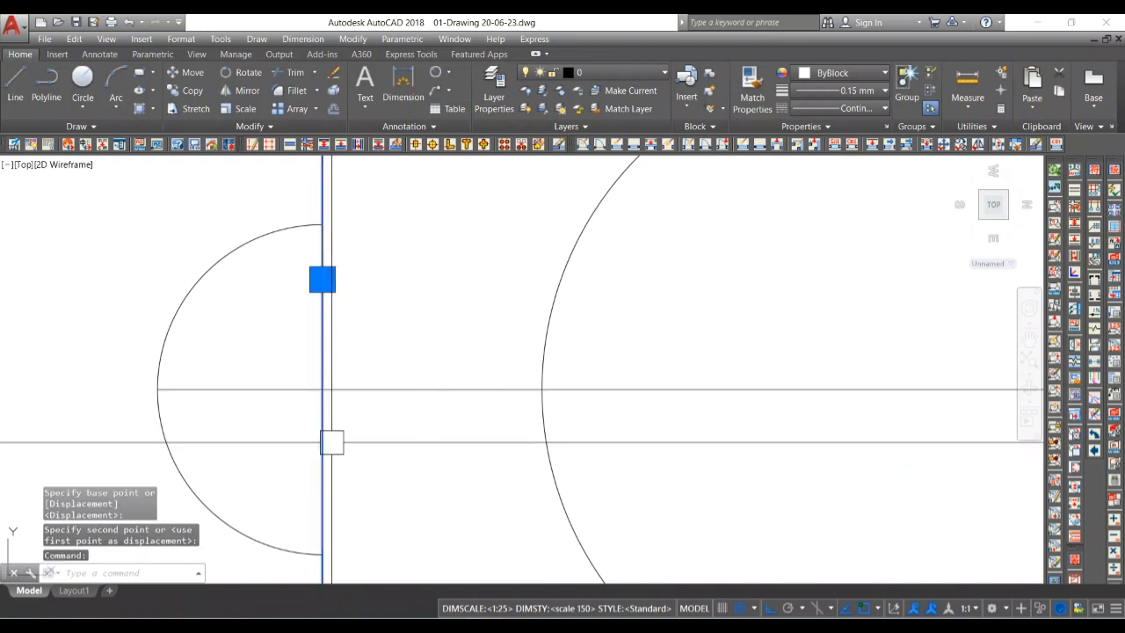
key("Return")
left_click(322, 389)
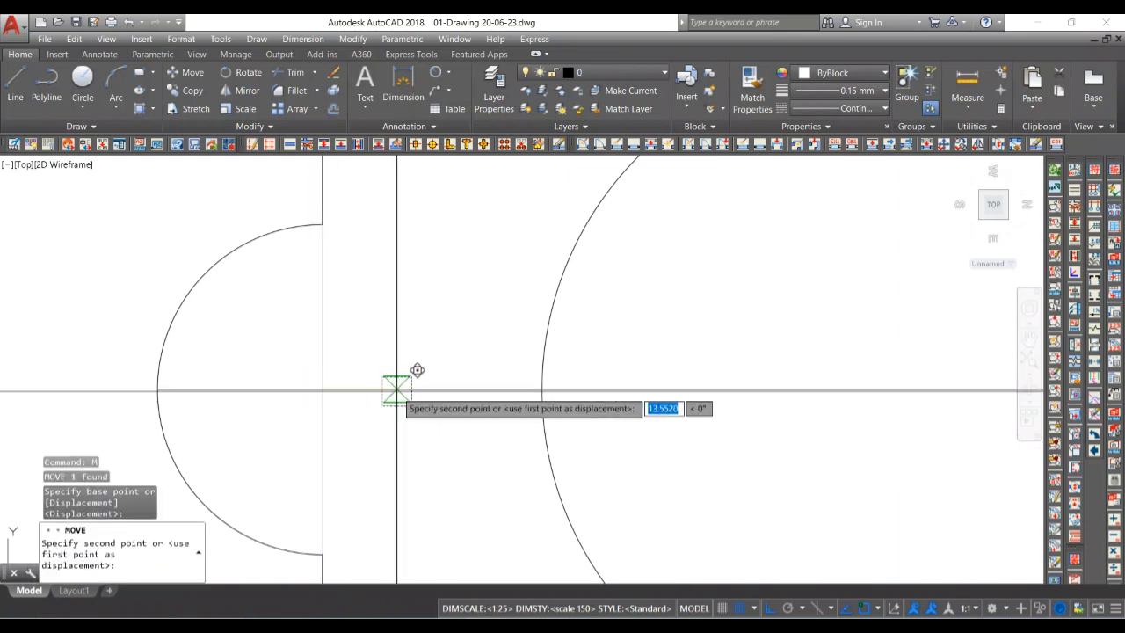
type("10")
key("Return")
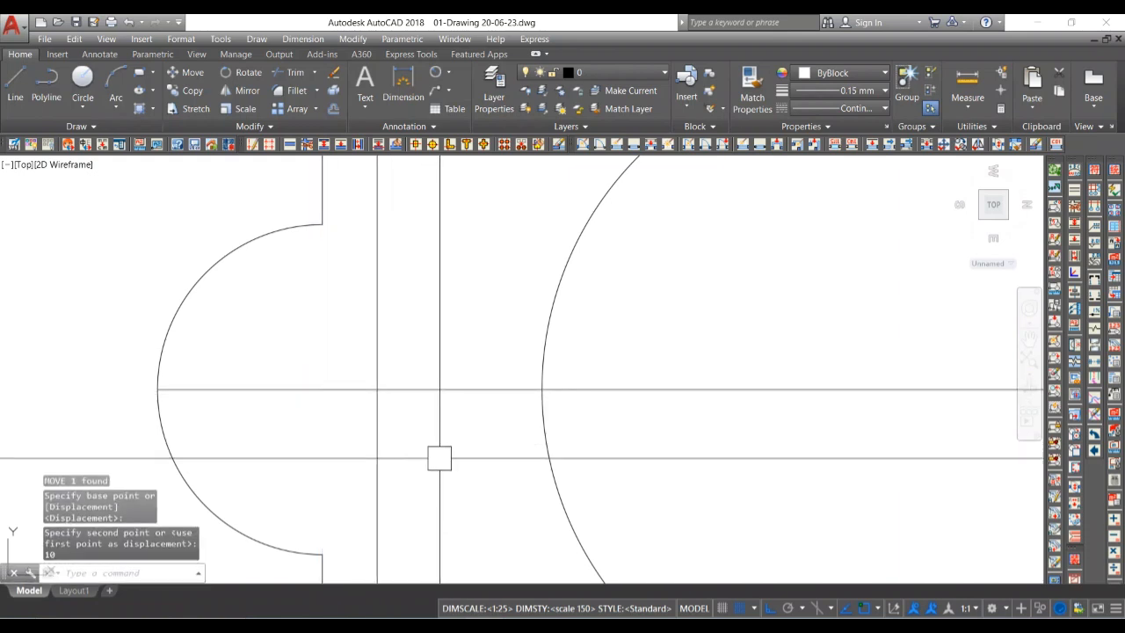
- Offset the moved vertical line by 20 toward the central circle
scroll(444, 462, "down", 3)
scroll(448, 460, "up", 3)
left_click(377, 429)
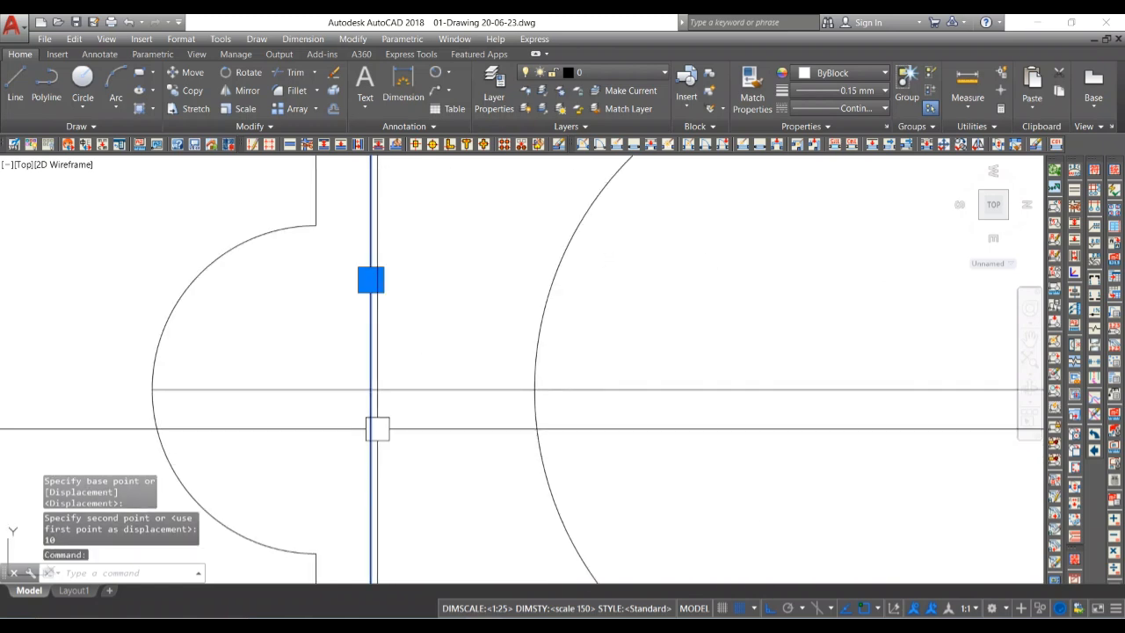
type("o")
key("Return")
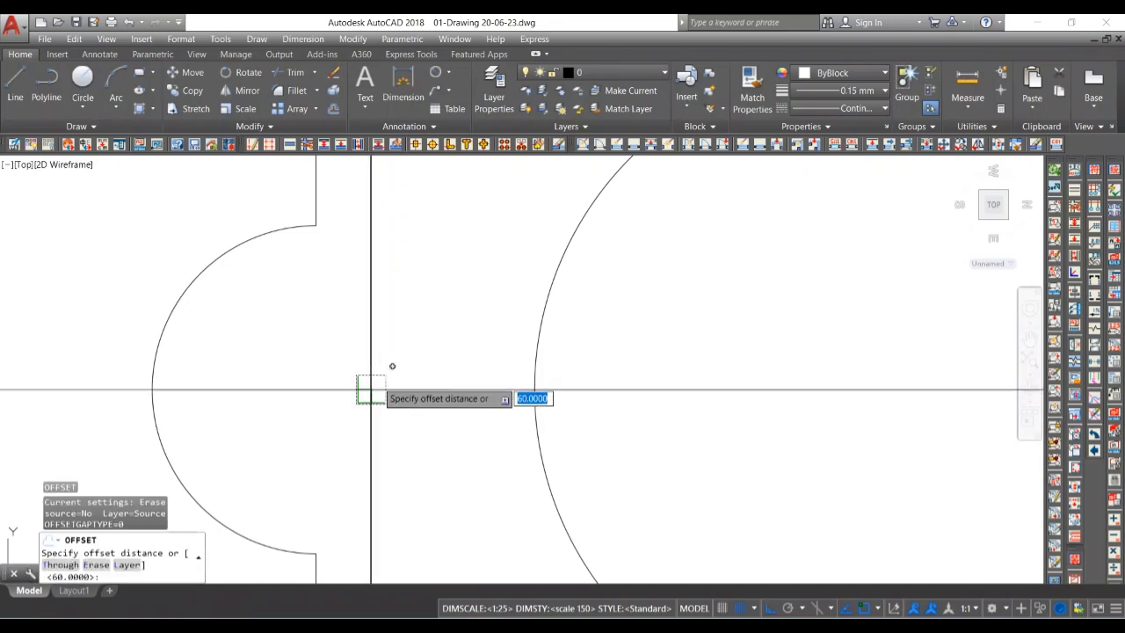
left_click(371, 389)
type("1")
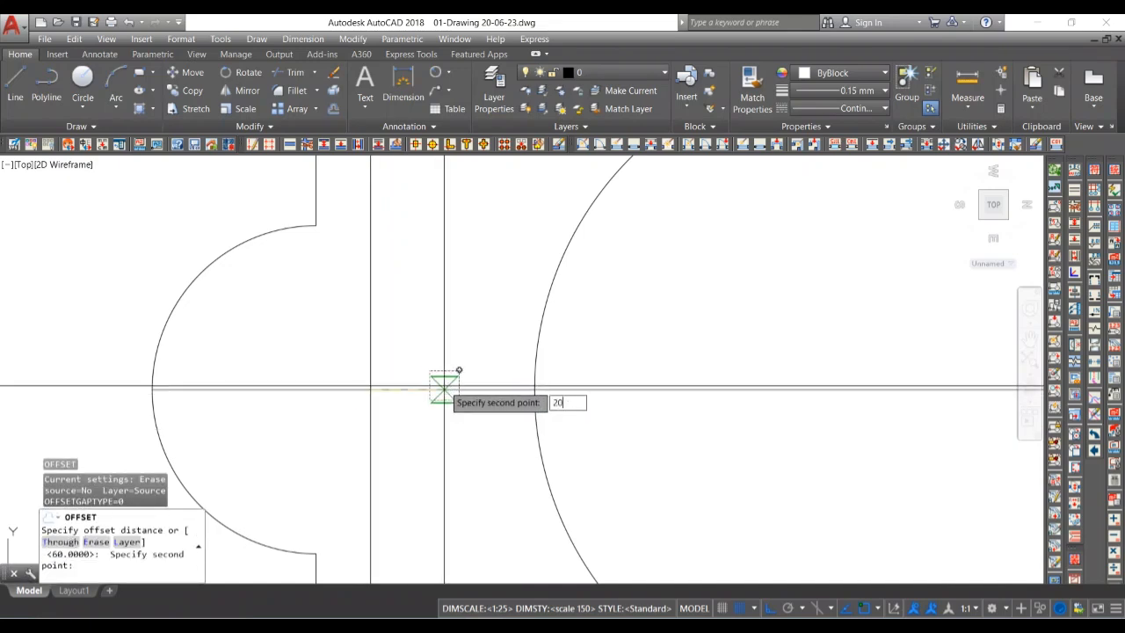
key("Return")
left_click(404, 369)
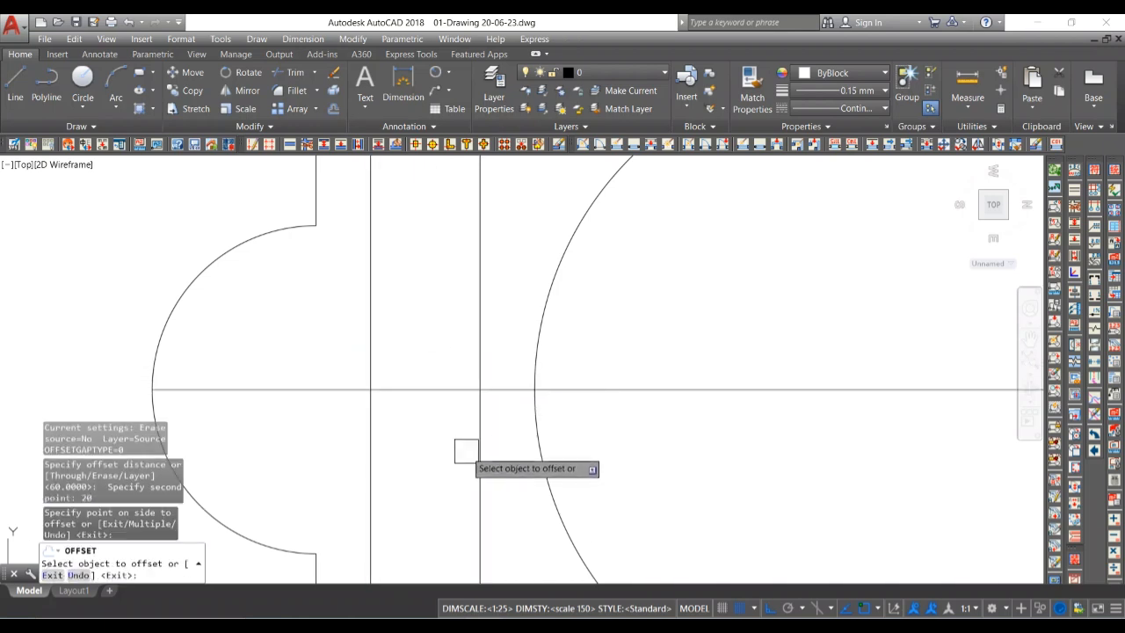
- Trim the two vertical lines between the upper edge and the upper construction line, and that line between the left edge and the first vertical
scroll(467, 453, "down", 2)
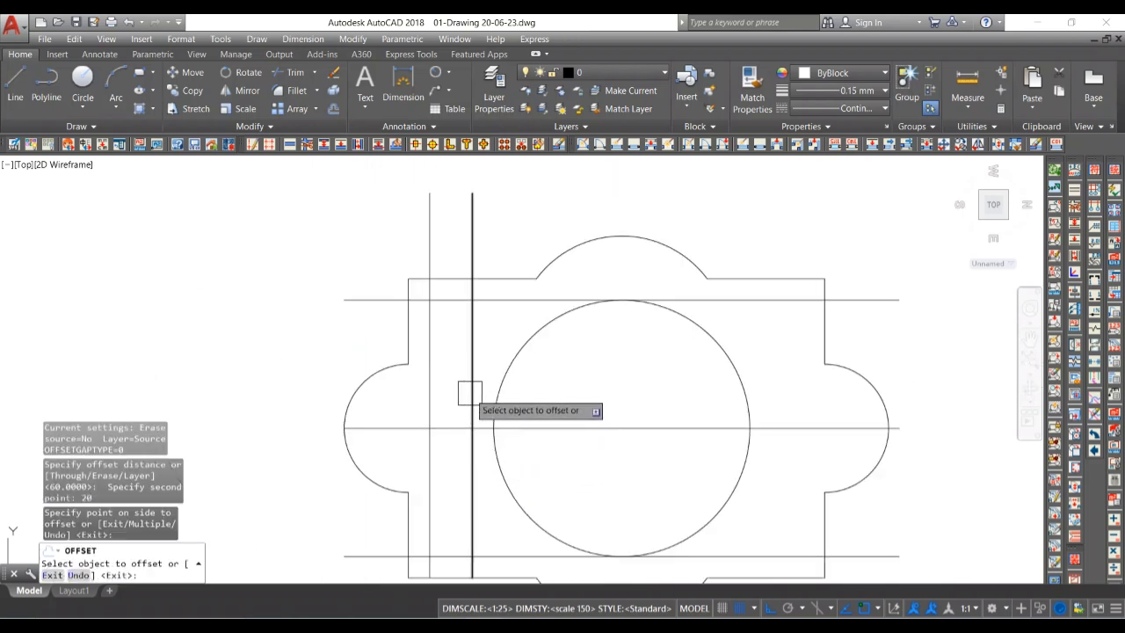
scroll(475, 296, "up", 2)
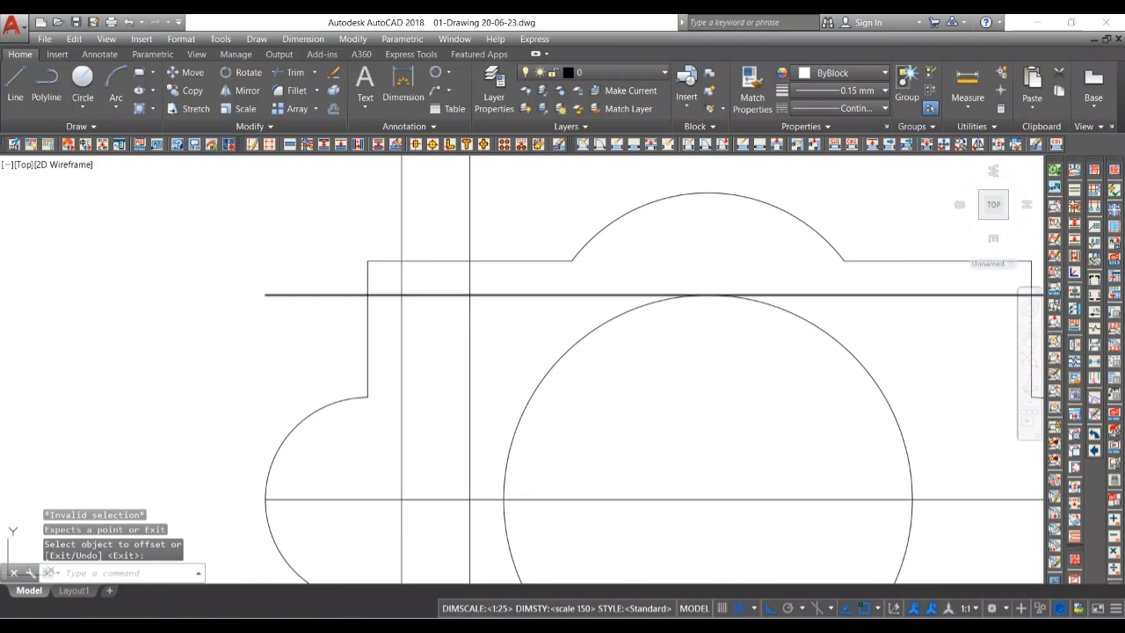
type("tr")
key("Return")
key("Return")
scroll(483, 275, "up", 3)
left_click(478, 286)
left_click(261, 305)
scroll(347, 294, "down", 3)
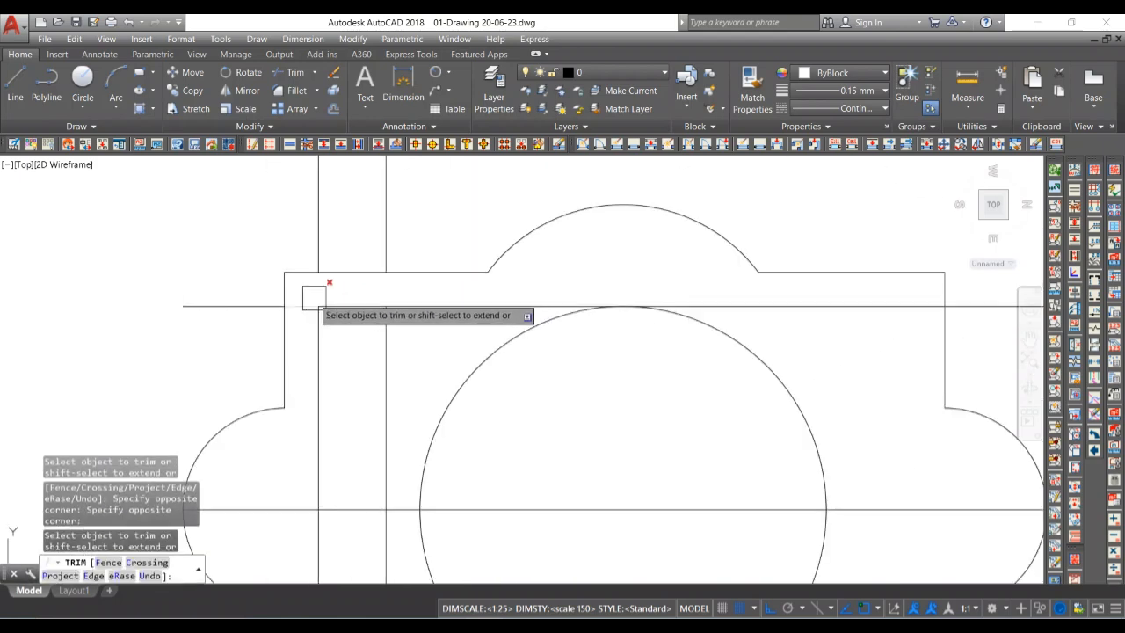
left_click(303, 299)
- Trim the two vertical lines below the lower construction line, and trim that line on both sides of the strip inside the outline
scroll(310, 300, "down", 4)
scroll(335, 429, "up", 4)
scroll(338, 368, "up", 3)
middle_click_drag(376, 354, 440, 428)
left_click(414, 409)
left_click(176, 406)
left_click(158, 375)
scroll(213, 401, "down", 4)
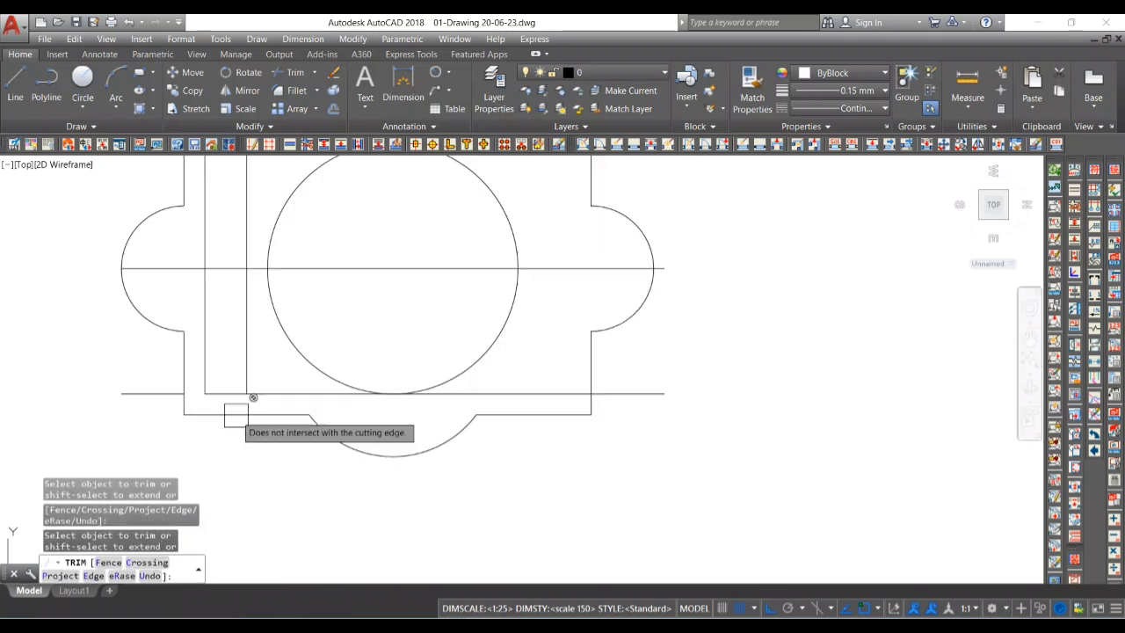
left_click(264, 393)
scroll(250, 274, "up", 2)
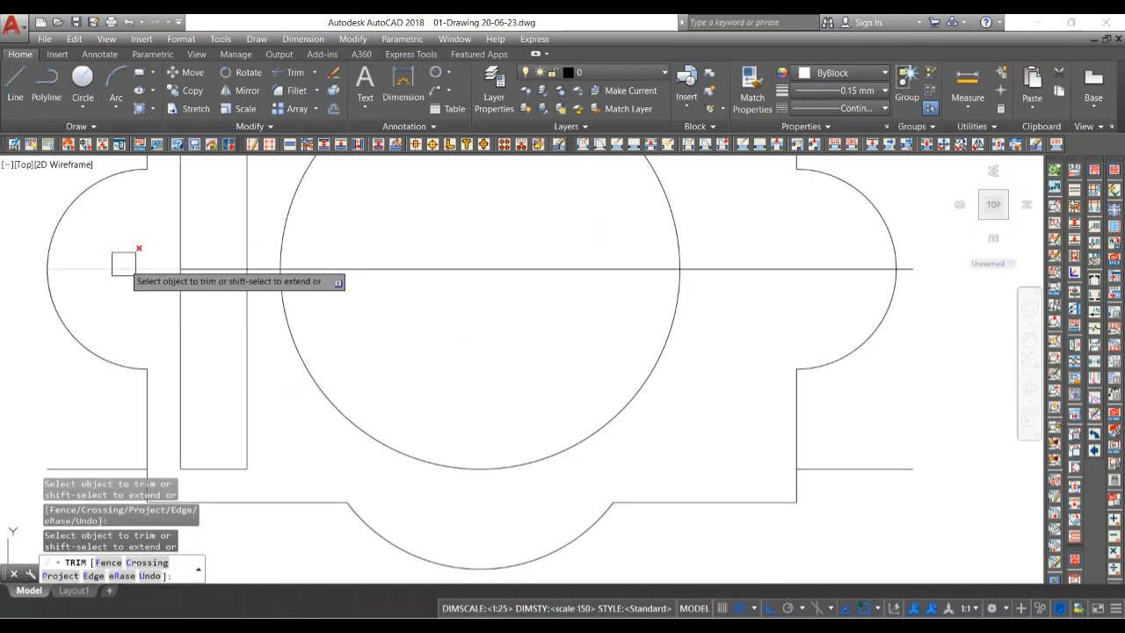
- Trim the upper construction line between the left slot and the circle so it ends at the slot's inner side
scroll(282, 233, "down", 2)
middle_click_drag(286, 169, 394, 569)
scroll(380, 524, "up", 6)
middle_click_drag(381, 530, 399, 360)
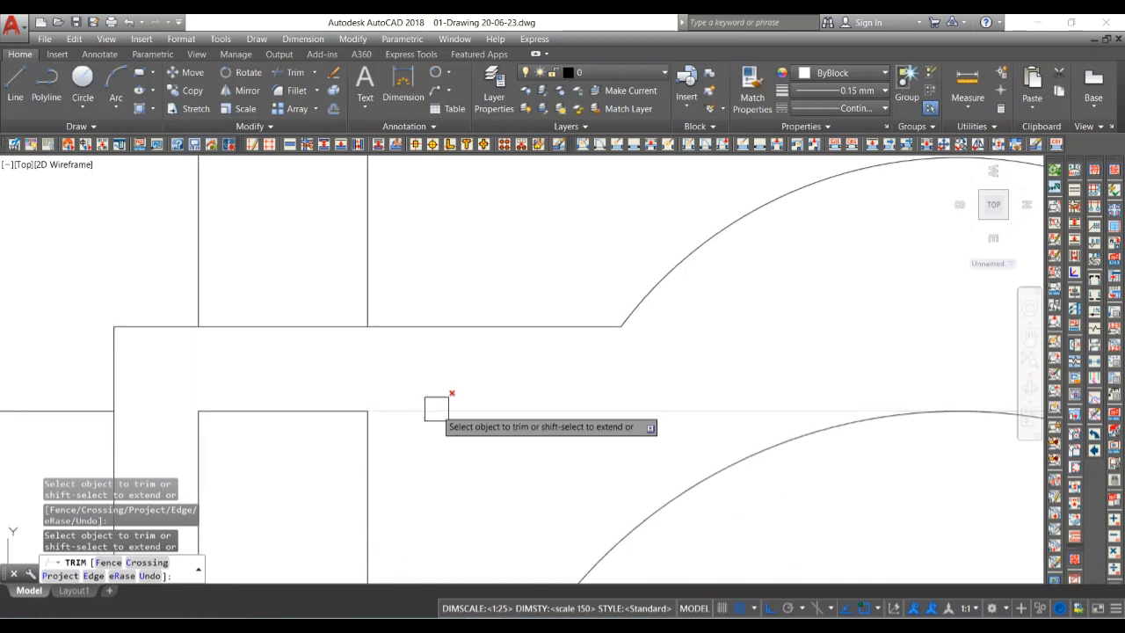
left_click(437, 411)
scroll(511, 377, "down", 6)
key("space")
- Delete the two leftover vertical lines above the outline and both construction-line stubs outside its left edge
left_click(522, 319)
left_click(383, 286)
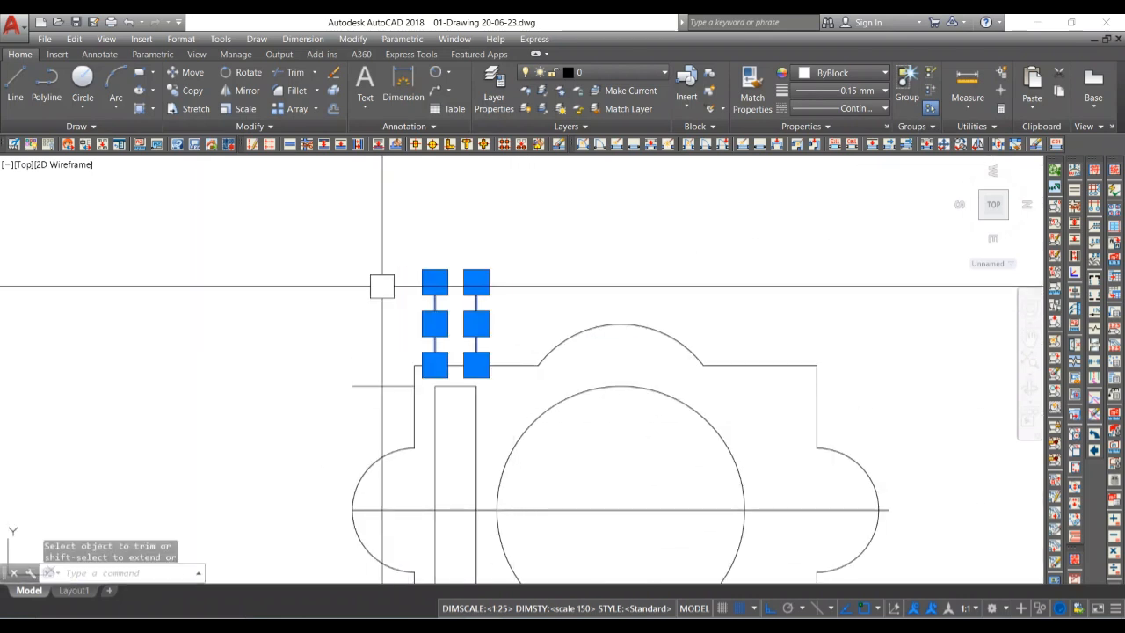
left_click(375, 379)
scroll(351, 378, "down", 2)
middle_click_drag(309, 510, 298, 359)
left_click(344, 392)
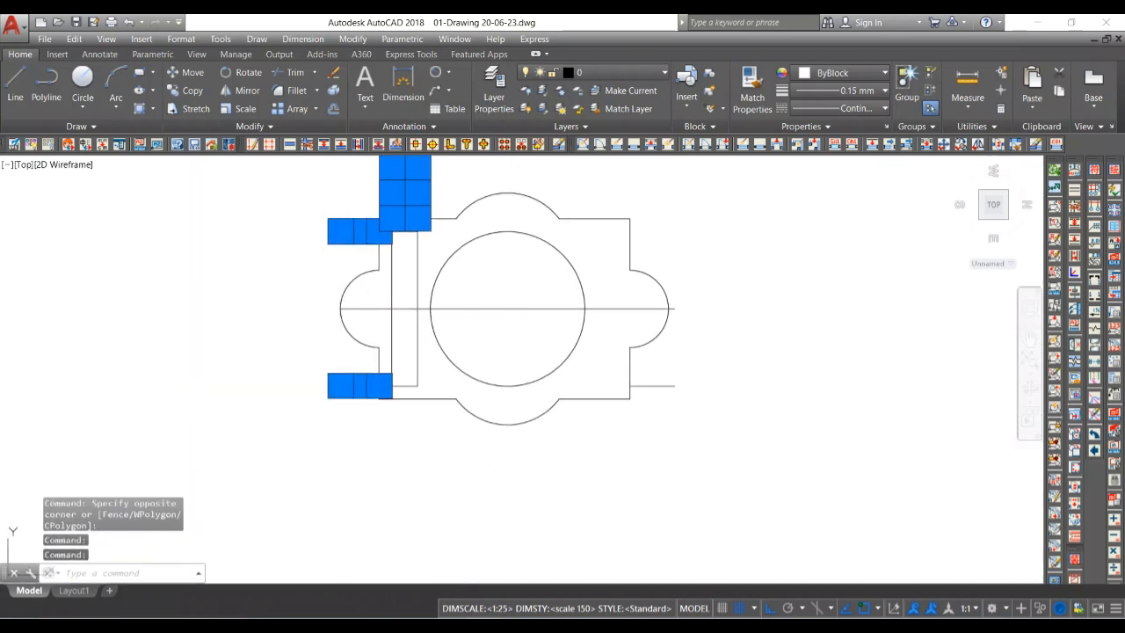
key("Delete")
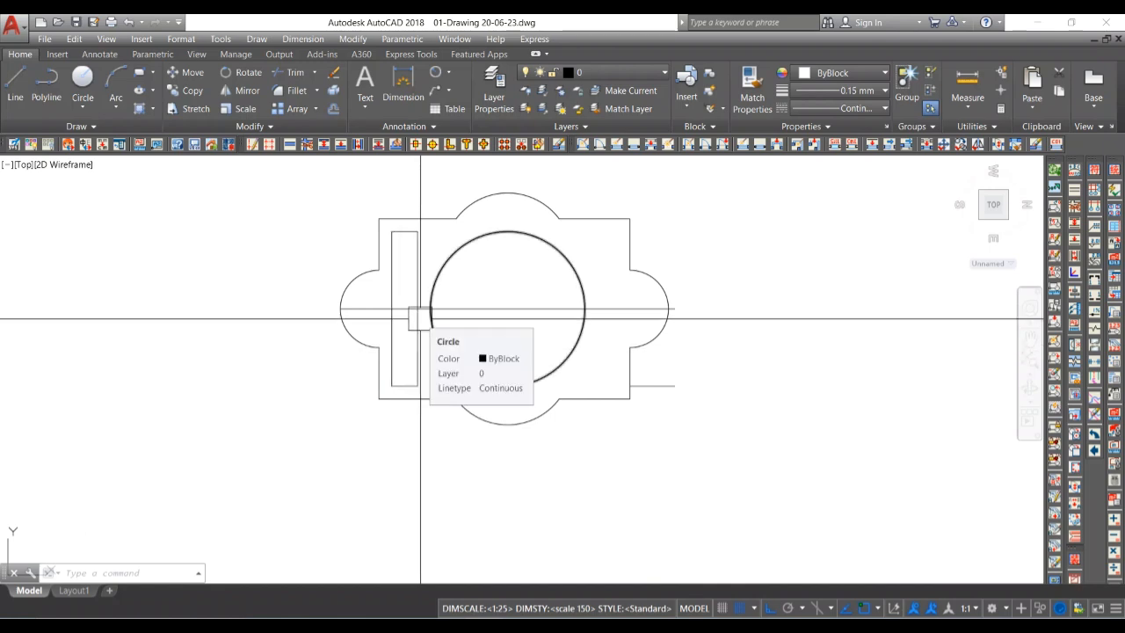
scroll(420, 318, "up", 3)
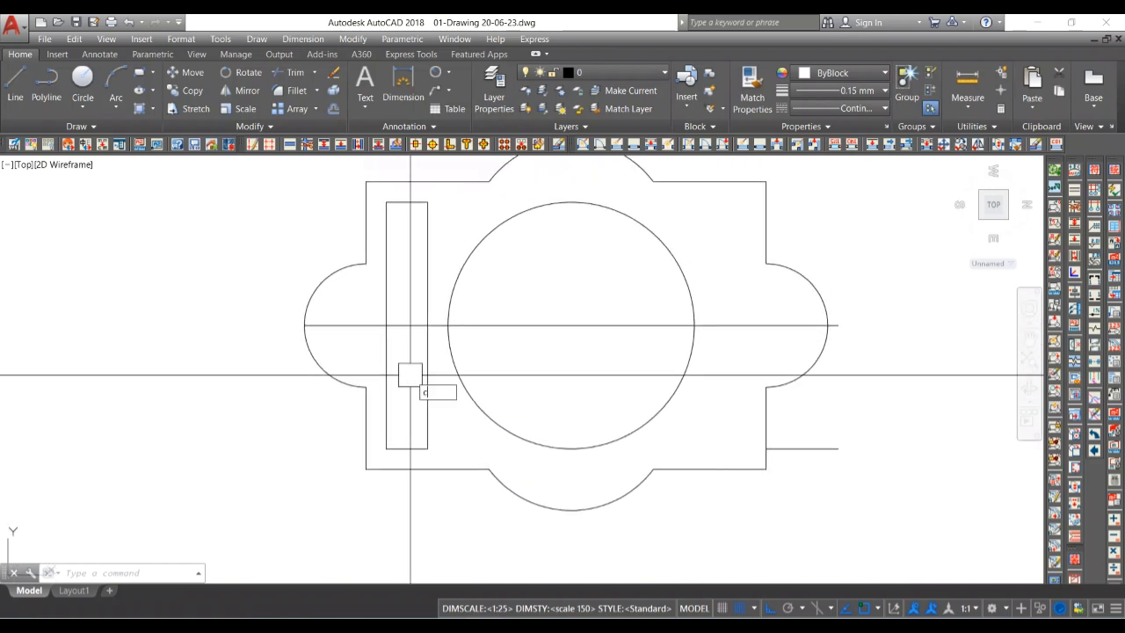
key("Return")
key("Escape")
key("Escape")
key("Escape")
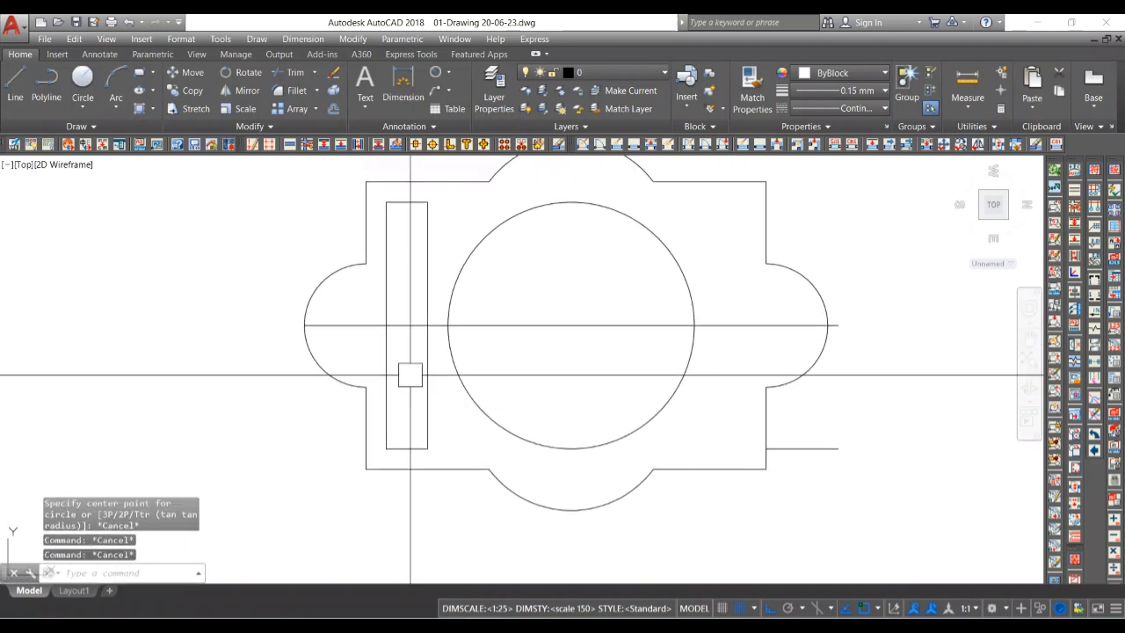
- Fillet the left slot's lower corner nearest the circle with a radius of 5
type("f")
key("Return")
type("r")
key("Return")
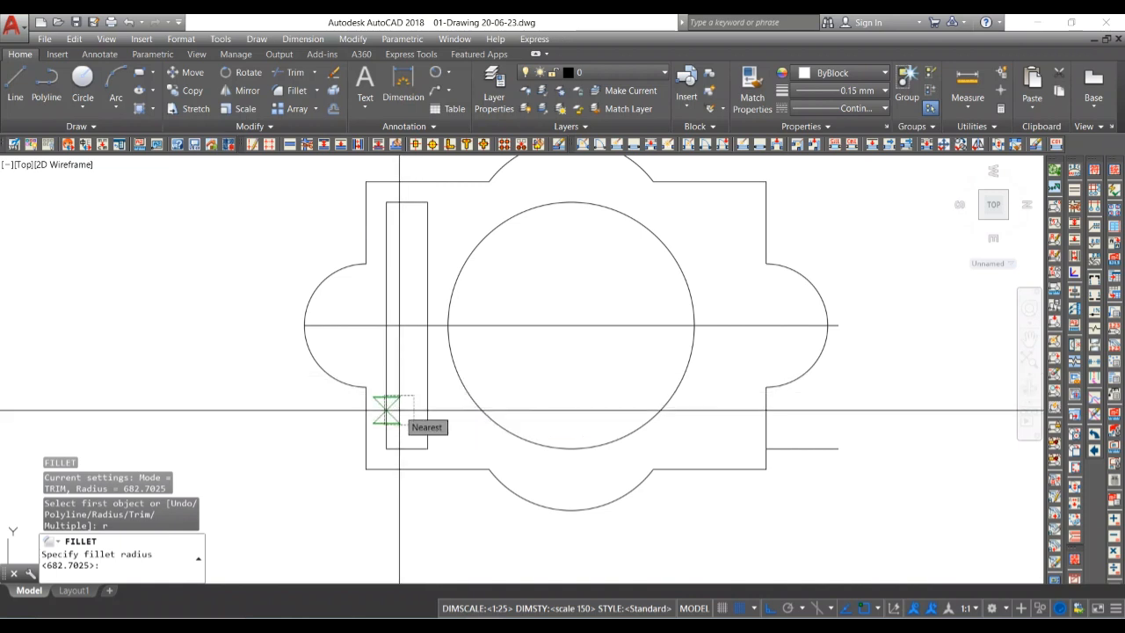
key("Return")
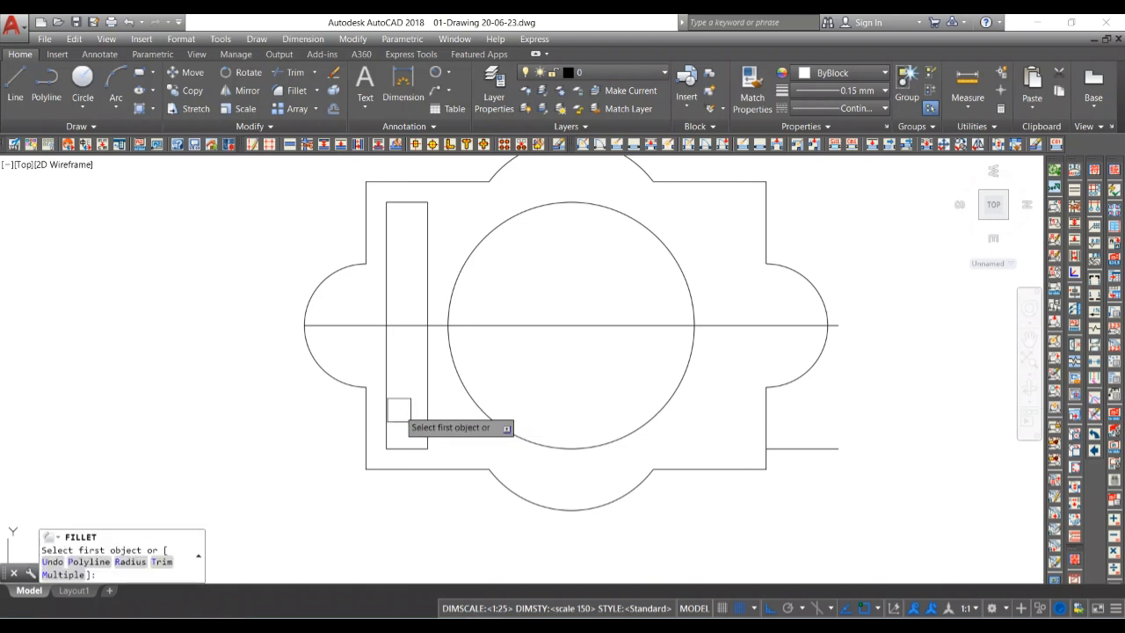
scroll(416, 452, "up", 6)
left_click(415, 443)
left_click(467, 405)
scroll(491, 438, "down", 2)
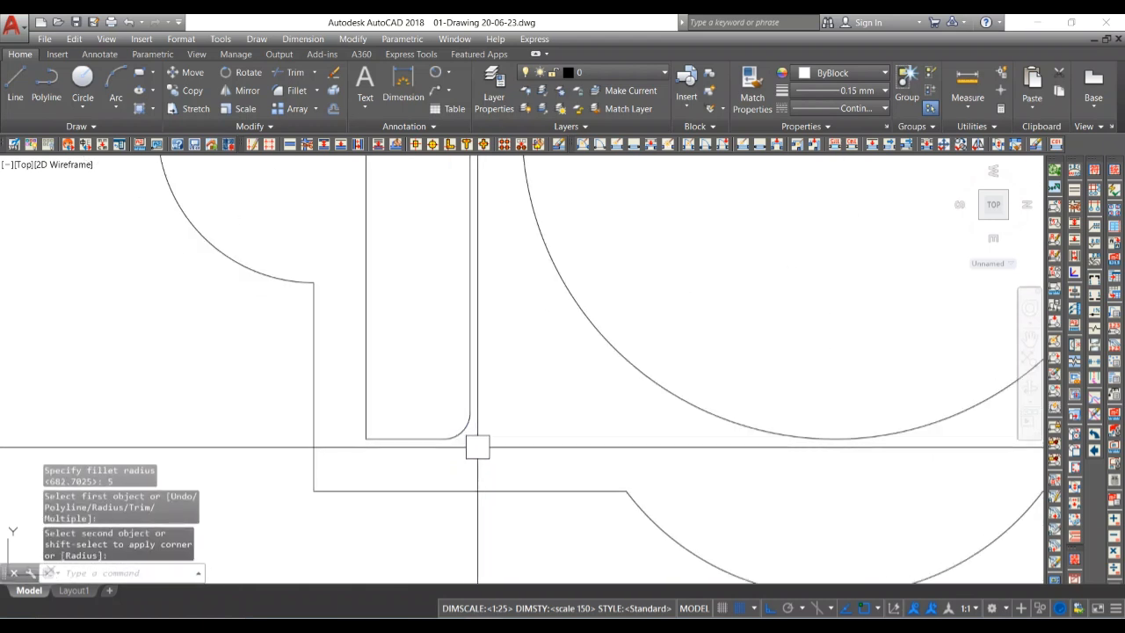
- Fillet the left slot's lower outer corner with the same radius of 5
key("Return")
left_click(404, 442)
left_click(376, 405)
scroll(392, 431, "down", 6)
scroll(413, 378, "up", 4)
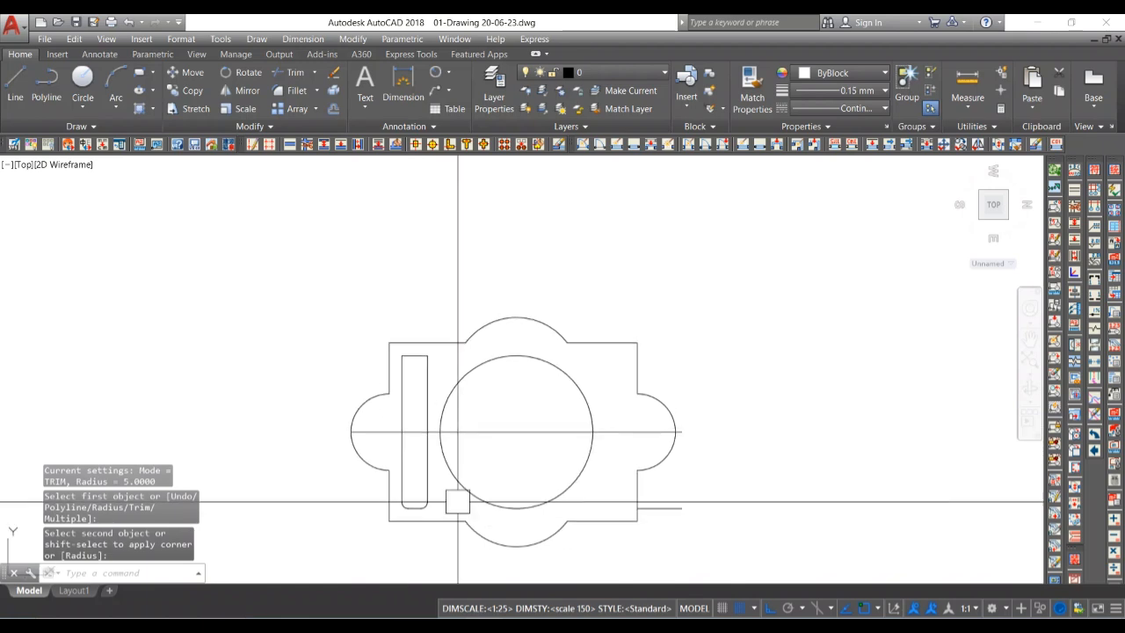
- Fillet both upper corners of the left slot with a radius of 5
key("Return")
left_click(434, 334)
left_click(419, 291)
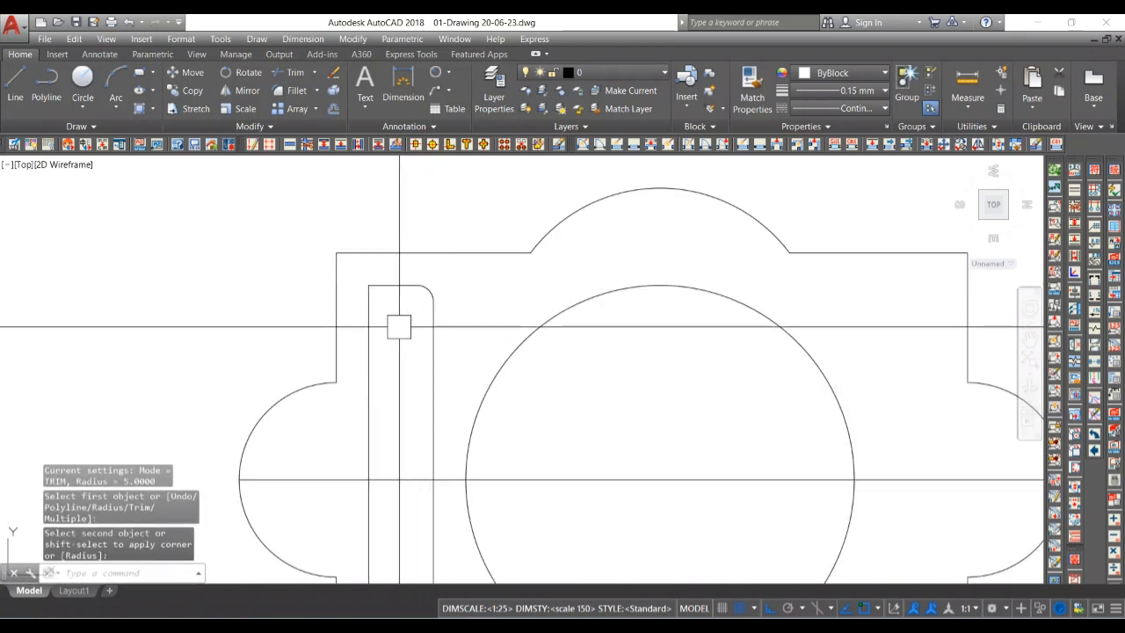
key("Return")
left_click(375, 314)
left_click(393, 291)
scroll(404, 299, "down", 3)
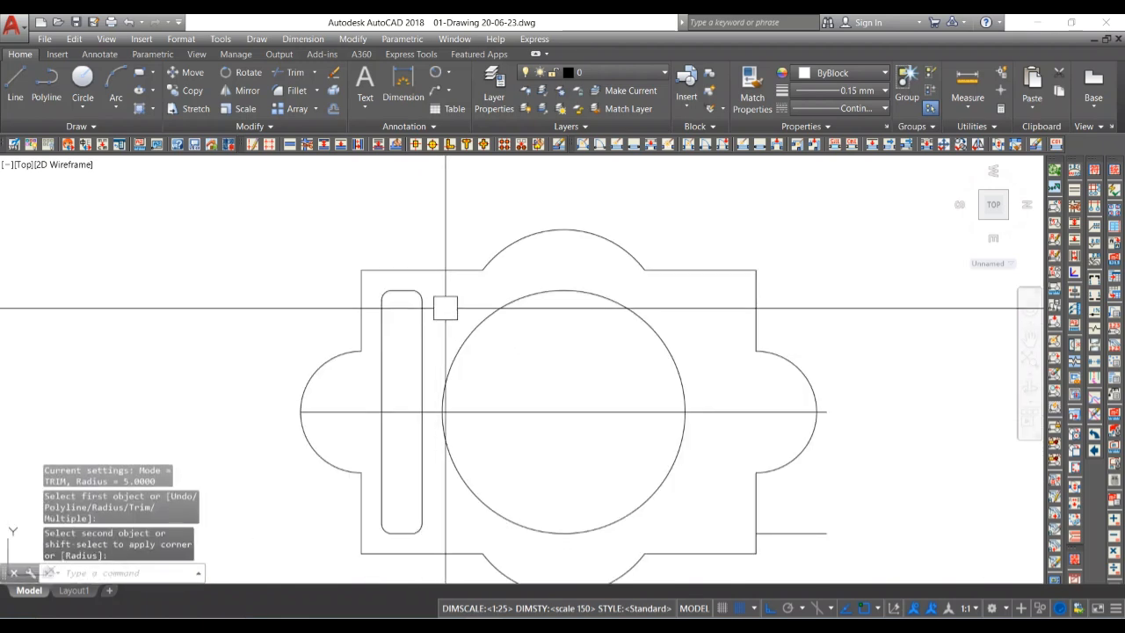
- Mirror the complete rounded slot about the vertical axis through the circle's center, keeping the original
left_click(446, 307)
left_click(372, 287)
scroll(419, 481, "up", 2)
middle_click_drag(420, 481, 417, 380)
scroll(447, 529, "up", 2)
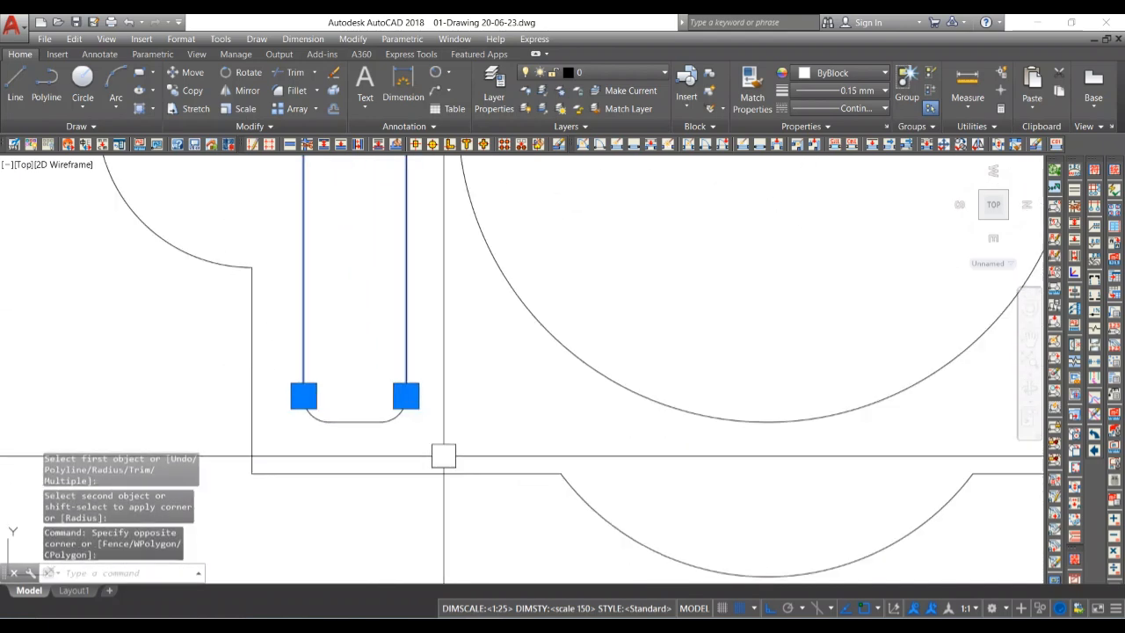
left_click(444, 454)
left_click(296, 360)
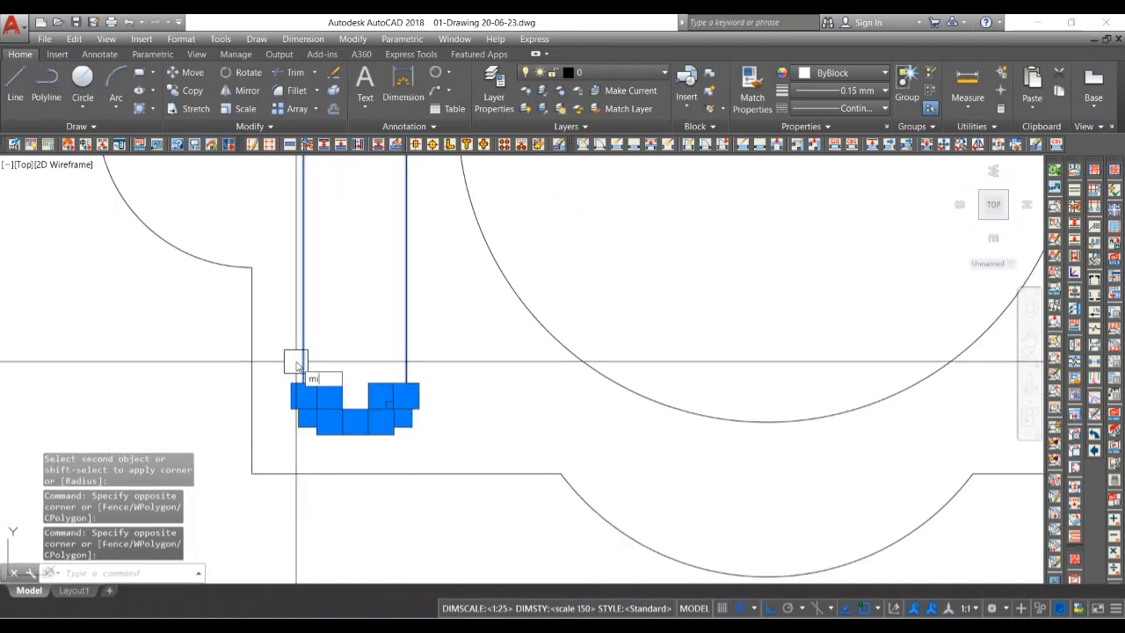
type("mi")
key("Return")
scroll(296, 360, "down", 3)
left_click(404, 417)
left_click(410, 481)
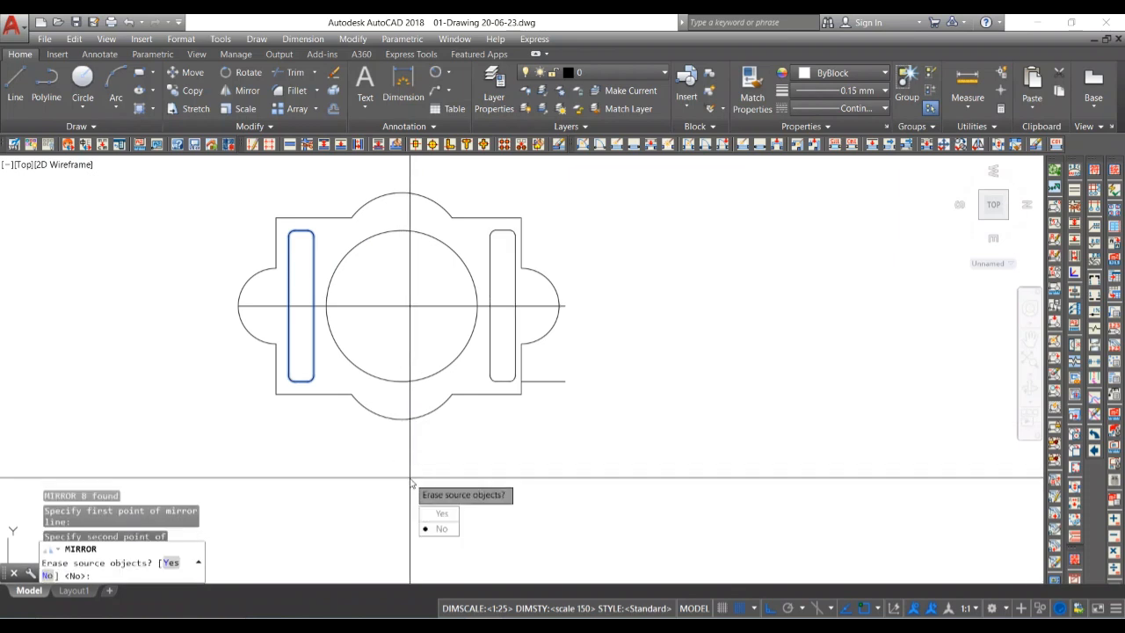
key("Return")
- Delete the horizontal centerline and the leftover construction-line stub outside the outline's right edge
left_click(475, 306)
key("Delete")
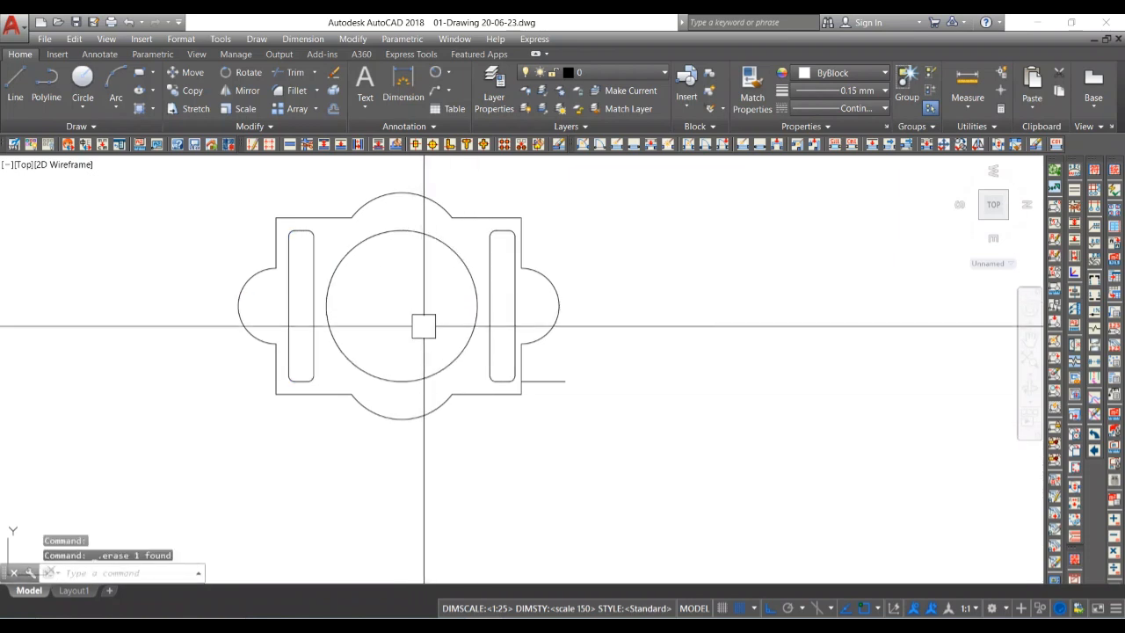
left_click(509, 369)
left_click(585, 409)
key("Delete")
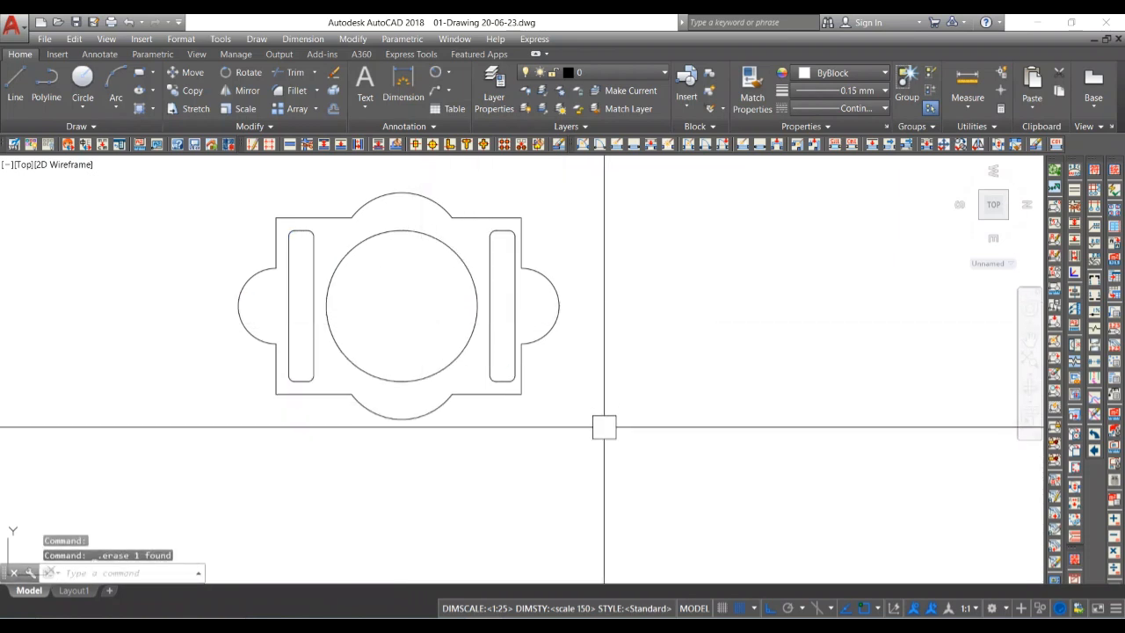
- Measure the horizontal gap between the outline's right edge and the right slot with a linear dimension, without placing it
middle_click_drag(604, 428, 683, 451)
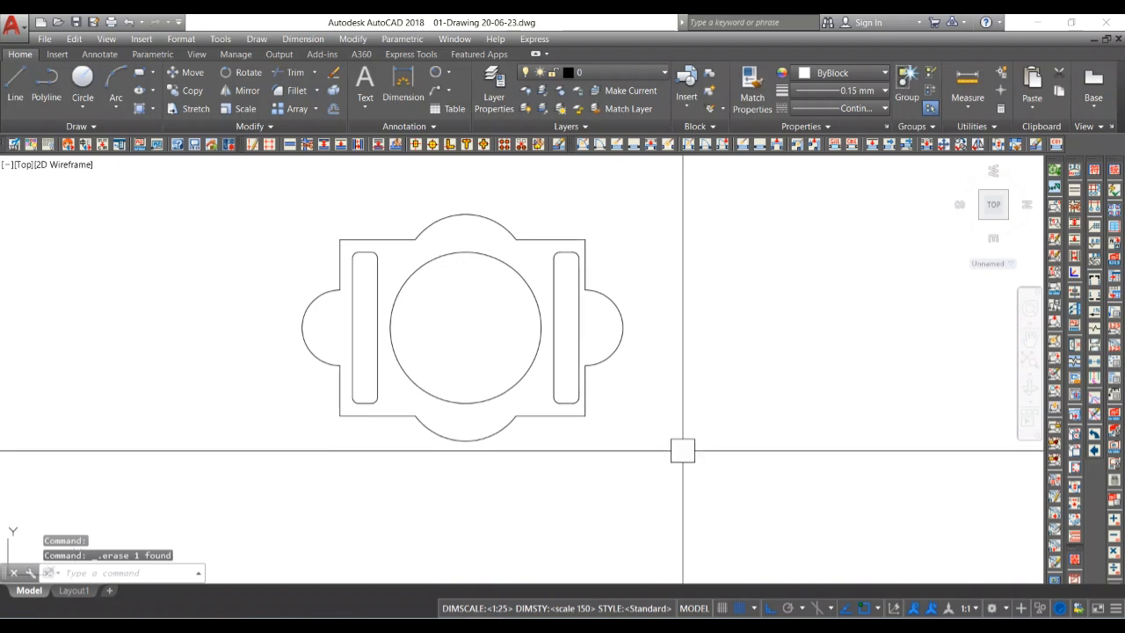
scroll(574, 400, "up", 4)
left_click(601, 417)
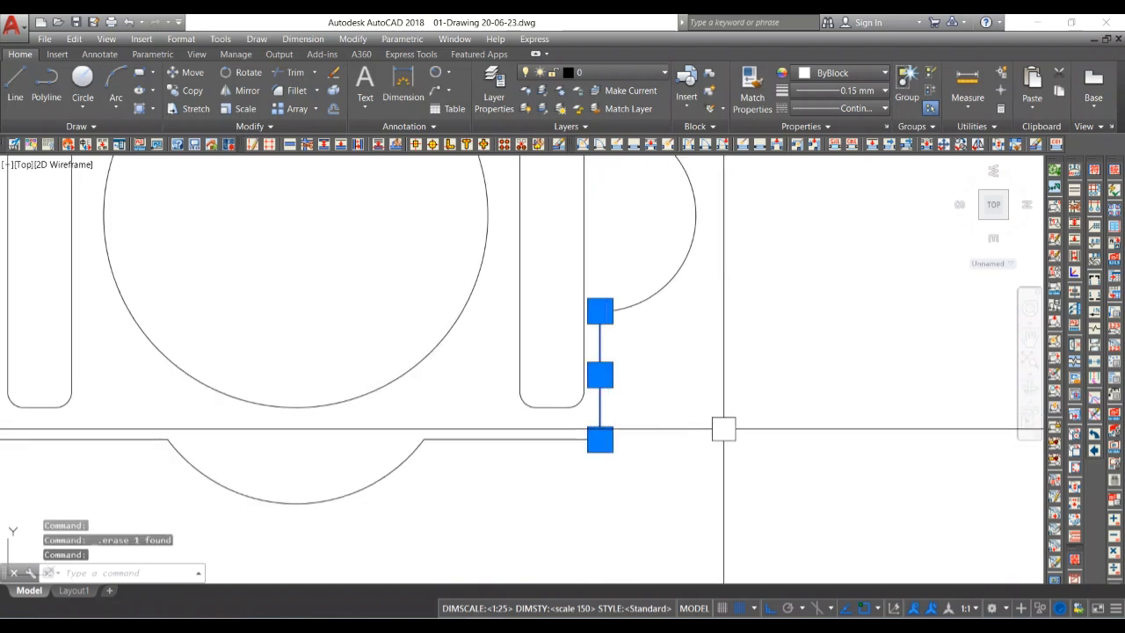
key("Escape")
key("Escape")
middle_click_drag(659, 418, 662, 439)
key("Return")
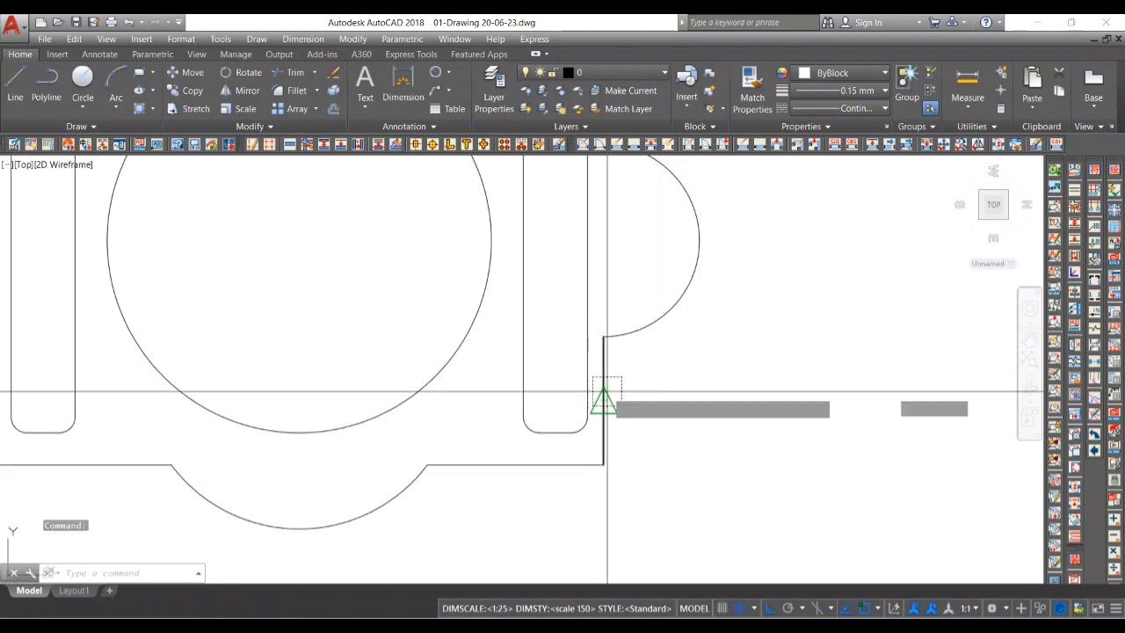
left_click(603, 336)
left_click(587, 336)
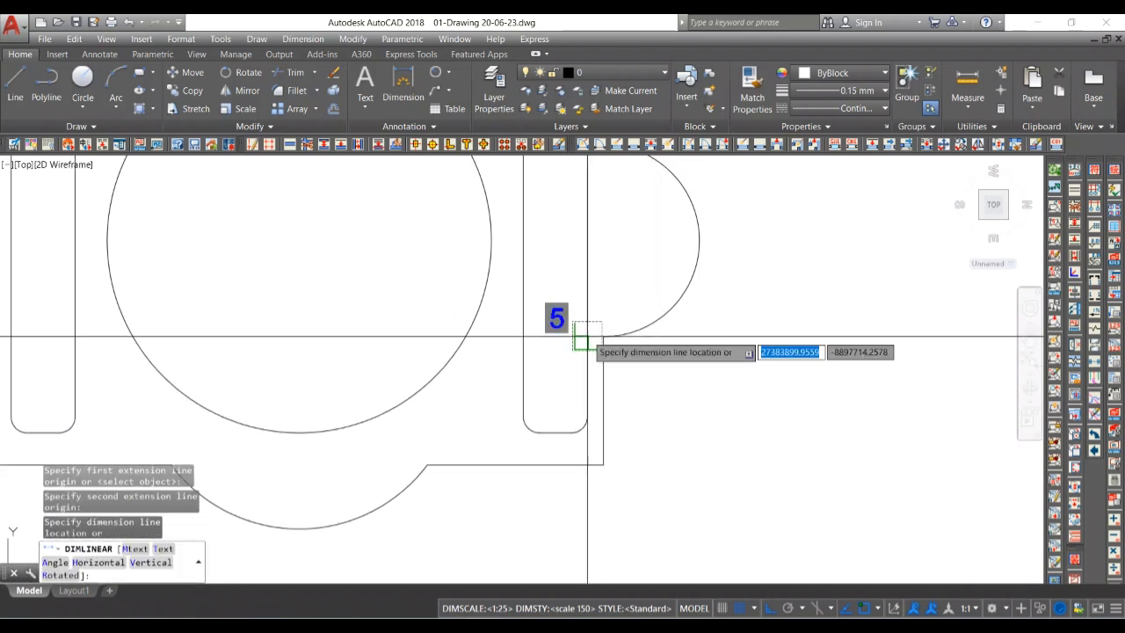
scroll(587, 337, "down", 4)
key("Escape")
left_click(657, 461)
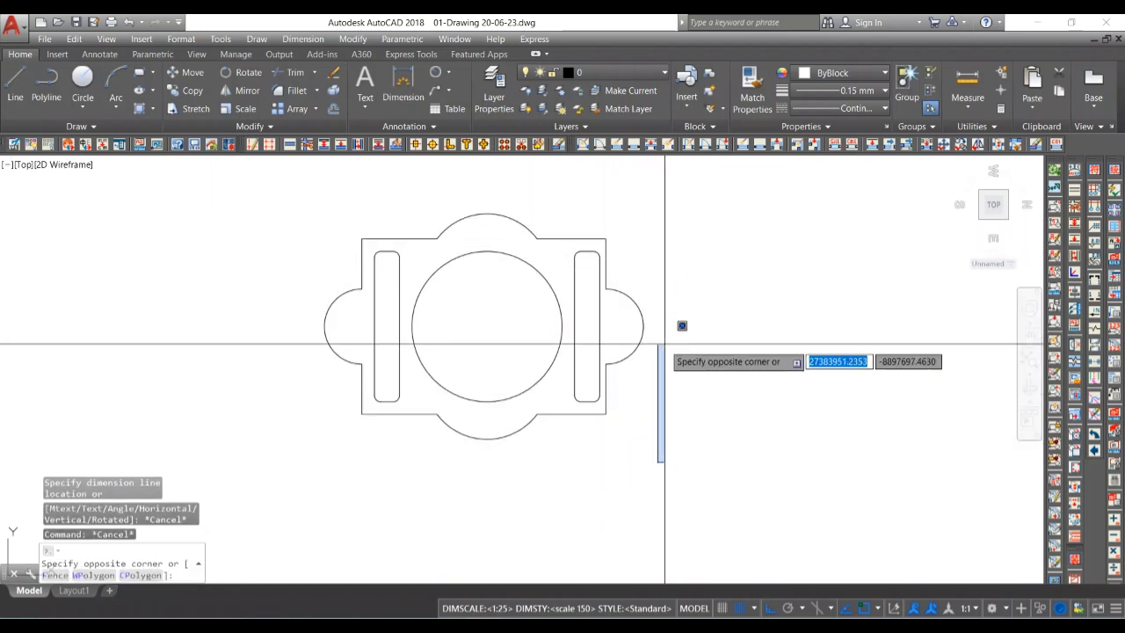
key("Escape")
key("Escape")
middle_click_drag(648, 400, 674, 448)
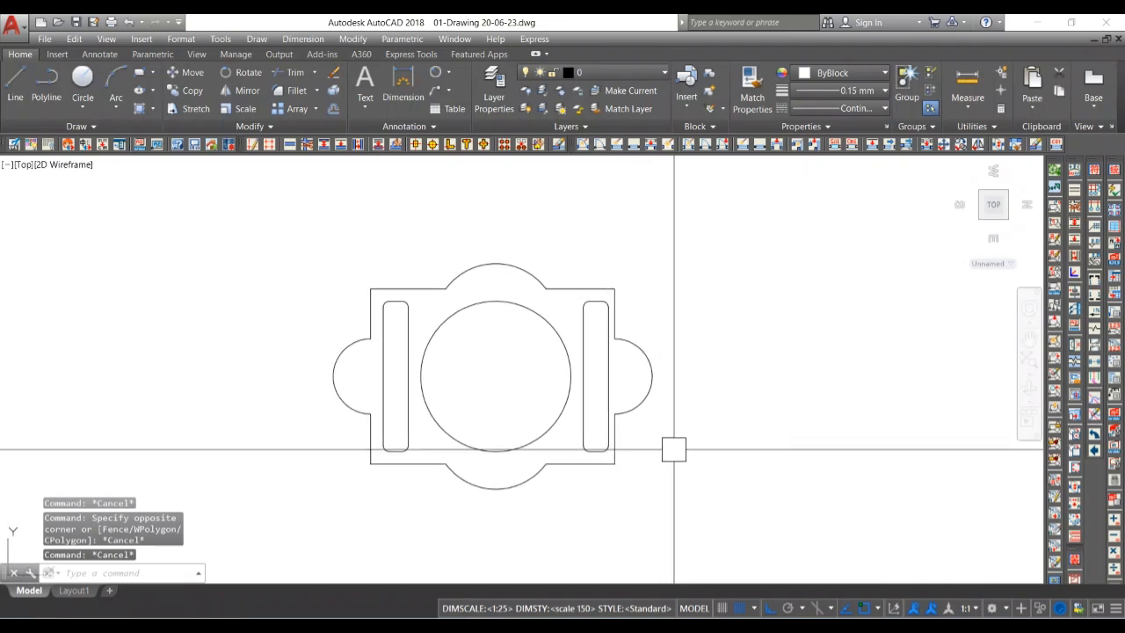
left_click(674, 449)
left_click(615, 320)
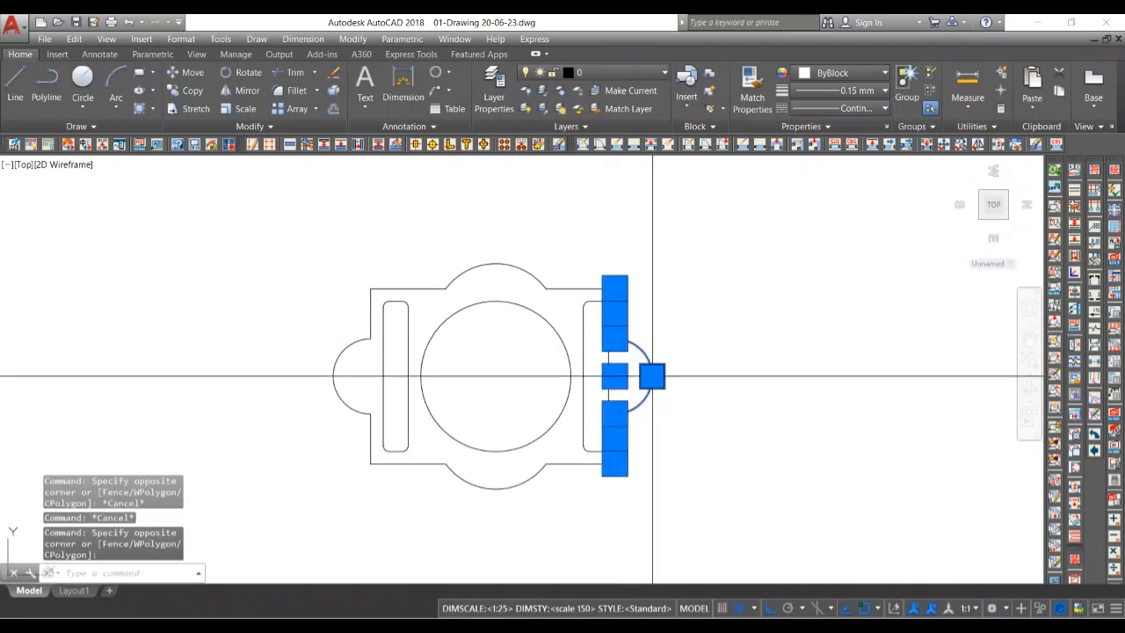
key("space")
key("Escape")
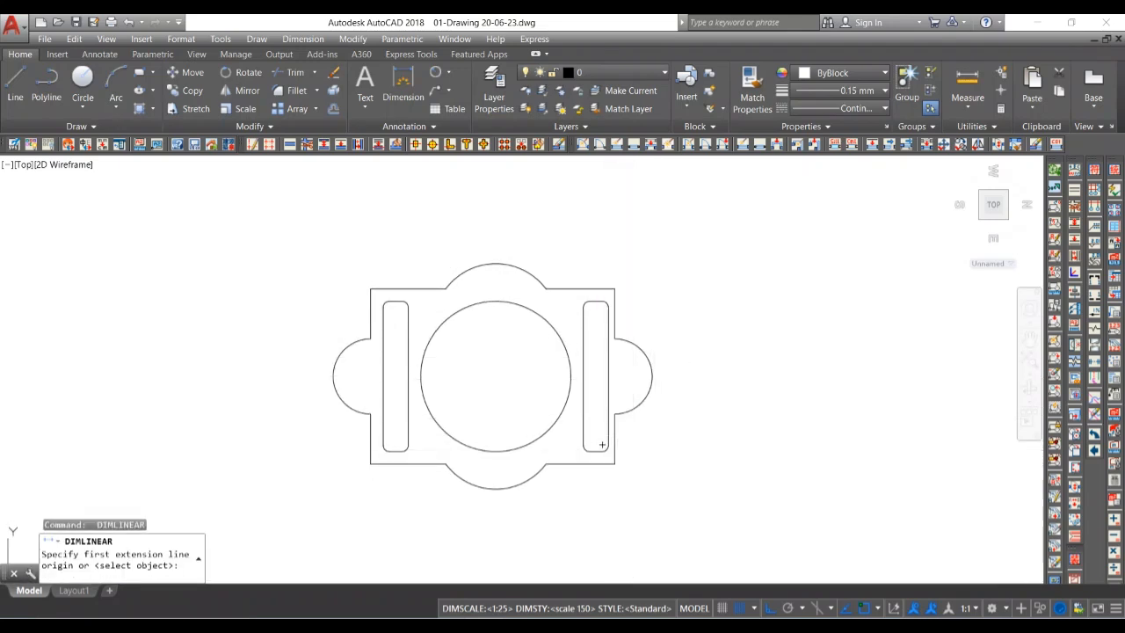
- Move the right edge's two vertical segments and the arc between them 10 units outward from the circle
left_click(666, 446)
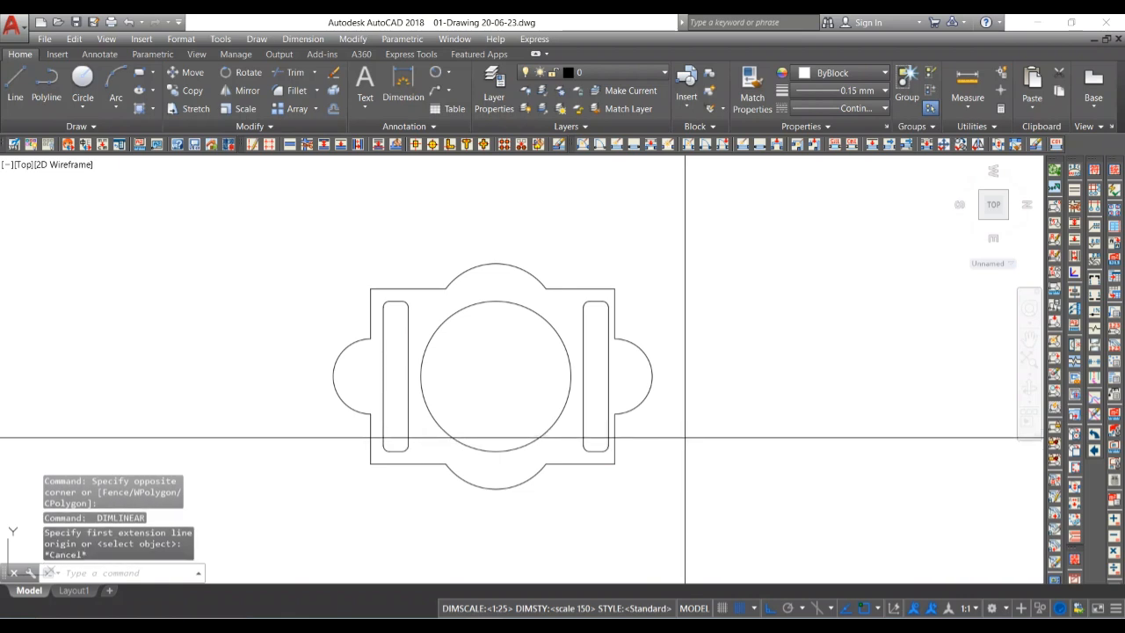
left_click(618, 325)
type("m")
key("space")
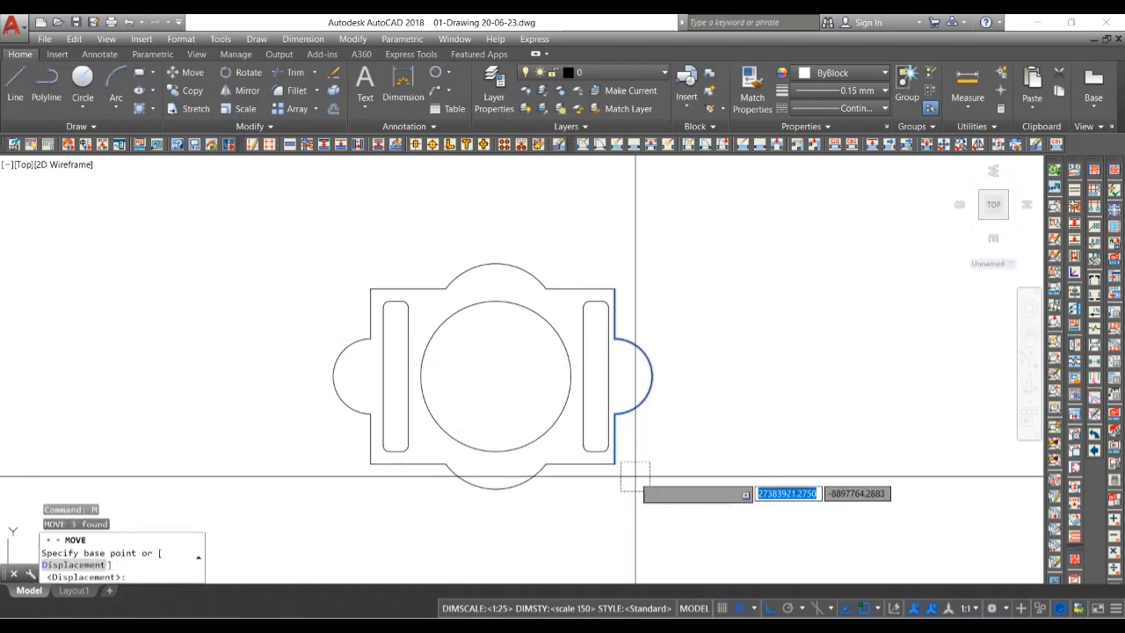
left_click(614, 463)
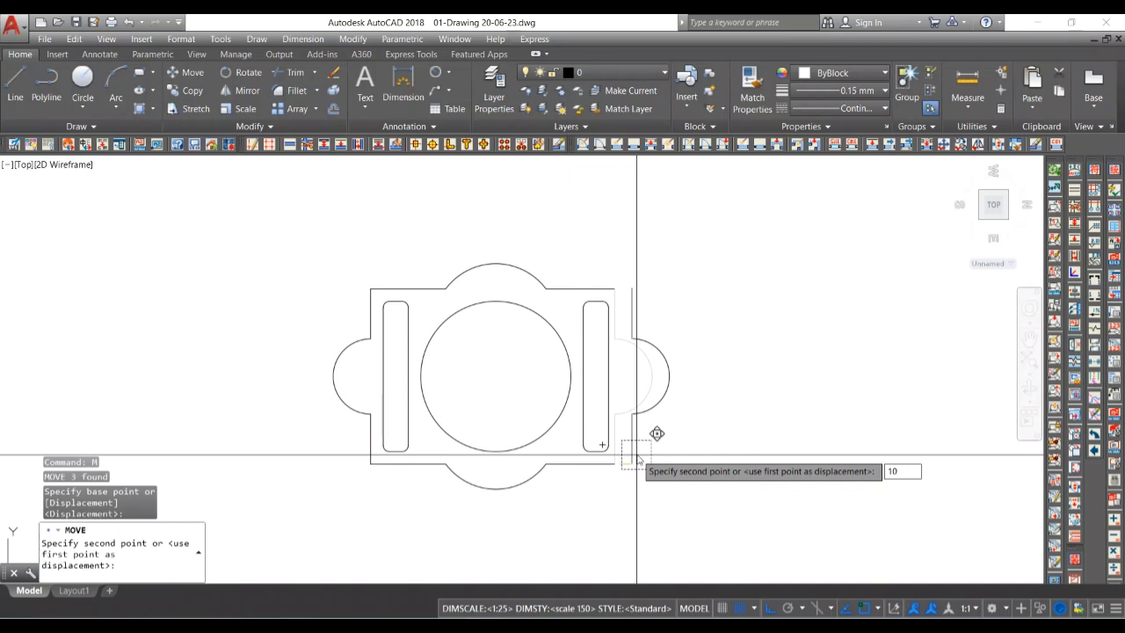
key("Return")
- Extend the outline's lower and upper horizontal edges to the moved right edge
scroll(668, 457, "up", 3)
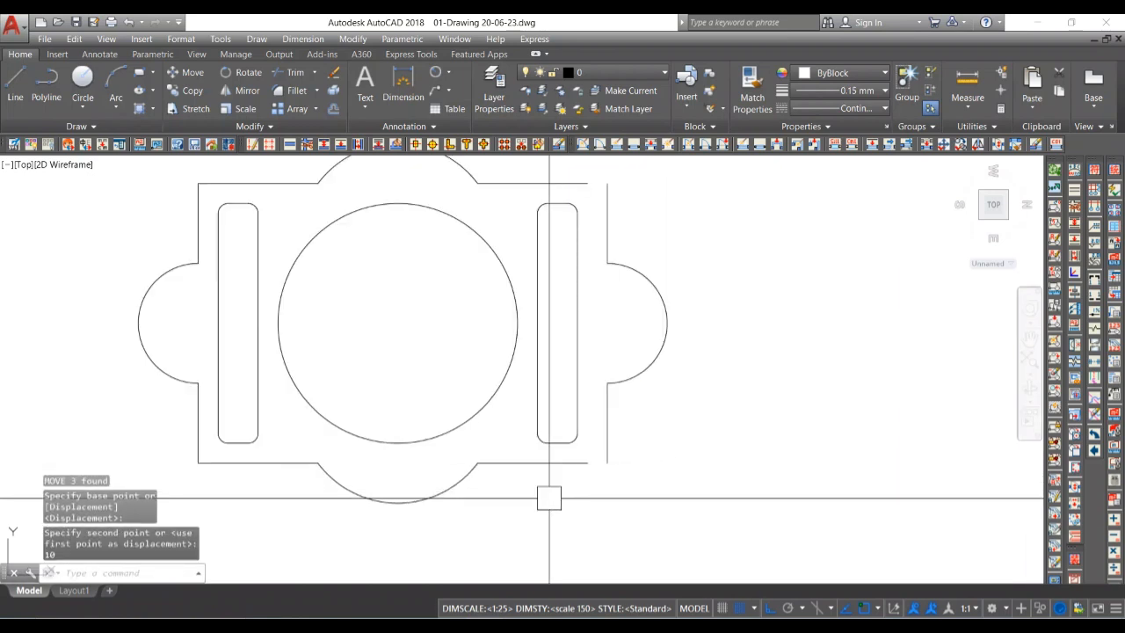
type("ex")
key("space")
key("space")
left_click(583, 470)
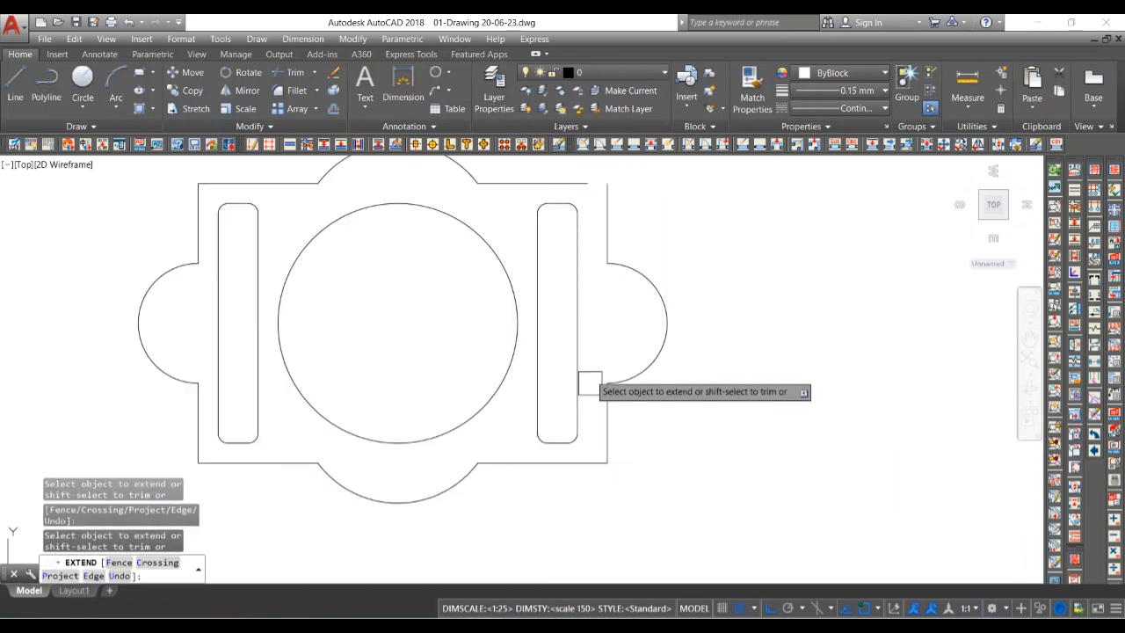
left_click(579, 186)
scroll(686, 290, "down", 3)
key("Escape")
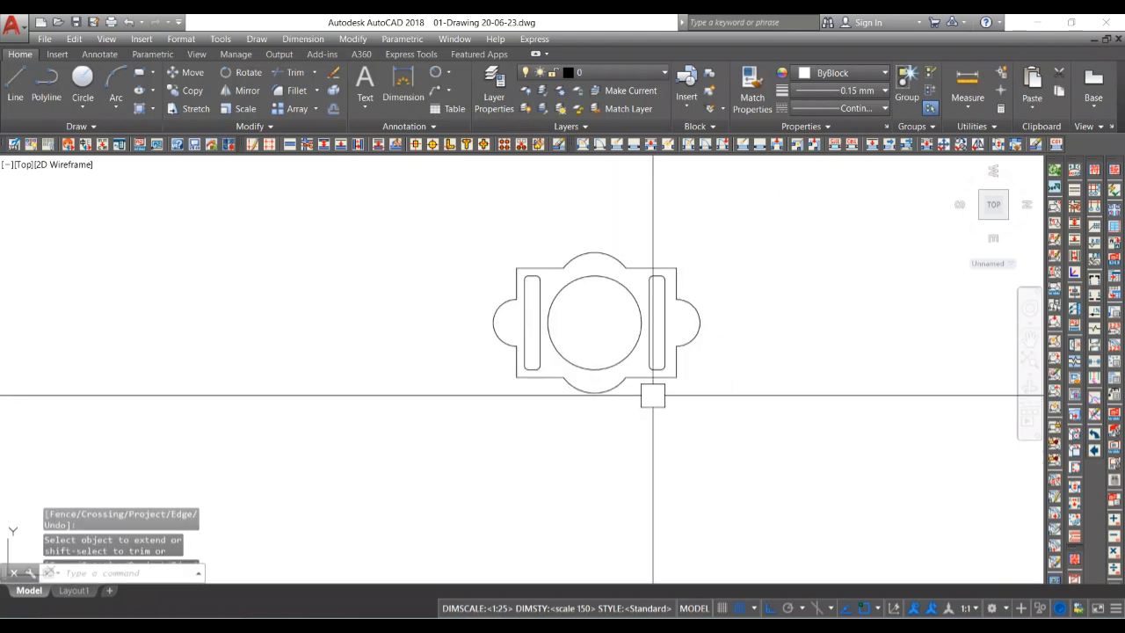
- Move the left edge's two vertical segments and the arc between them 10 units outward from the circle
scroll(528, 361, "up", 2)
scroll(475, 348, "up", 4)
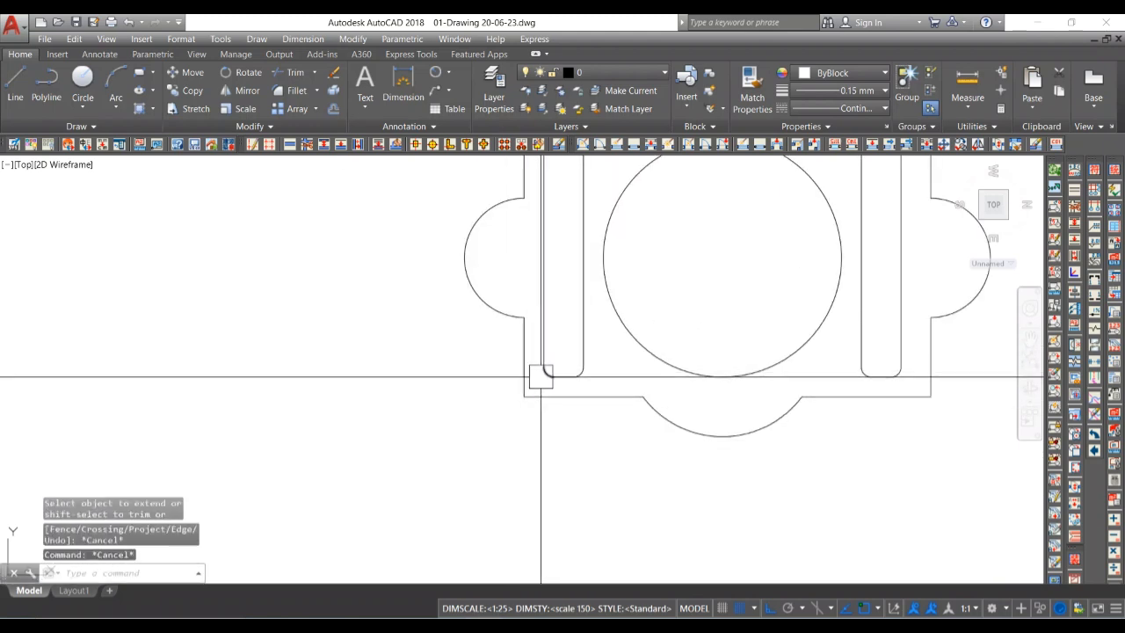
scroll(524, 379, "up", 2)
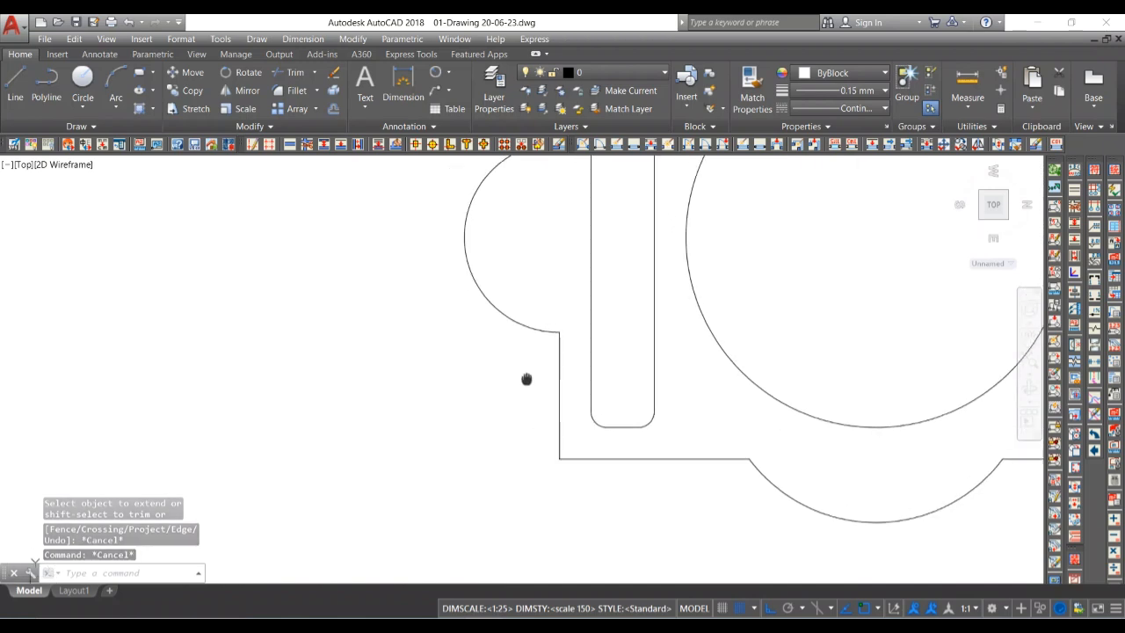
middle_click_drag(525, 379, 715, 431)
scroll(748, 415, "up", 2)
scroll(740, 404, "down", 4)
left_click(740, 404)
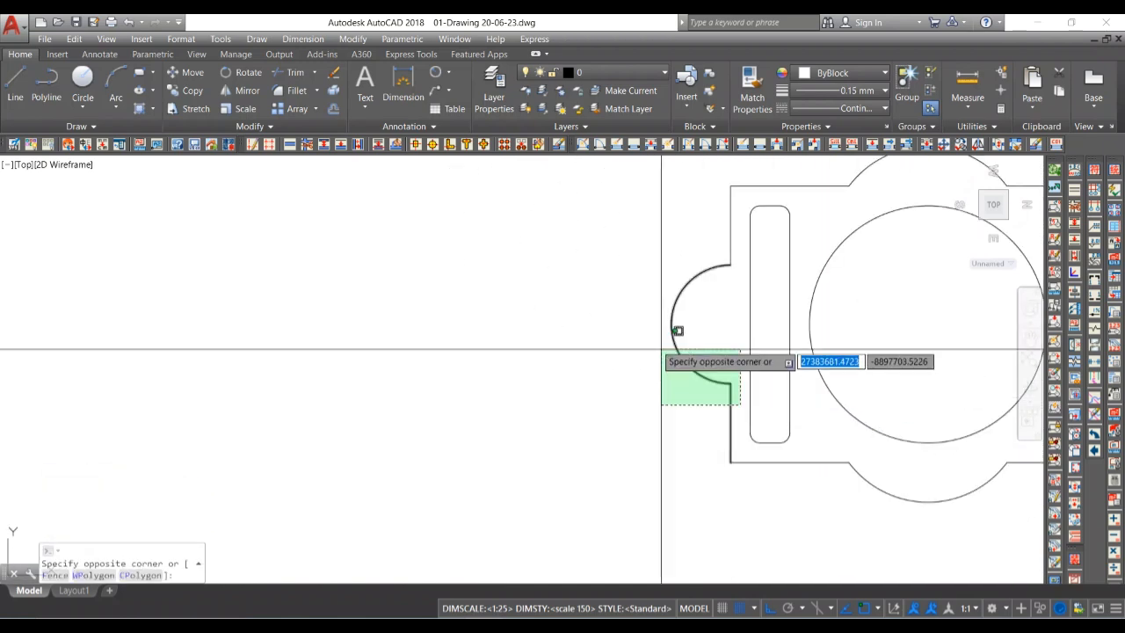
left_click(630, 230)
type("M")
key("Return")
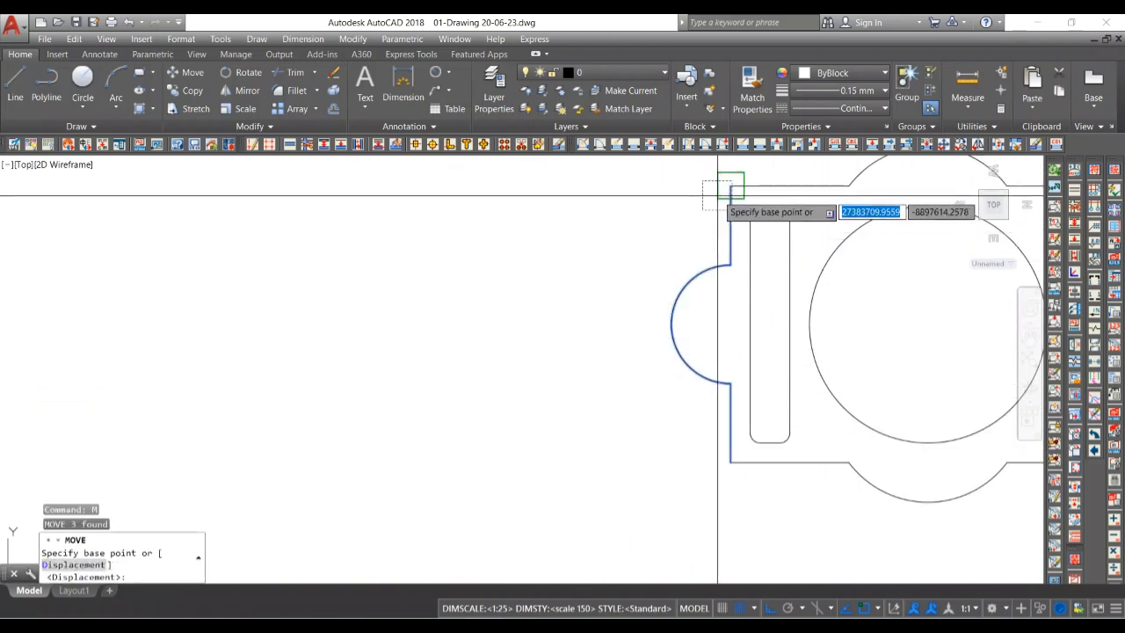
left_click(730, 185)
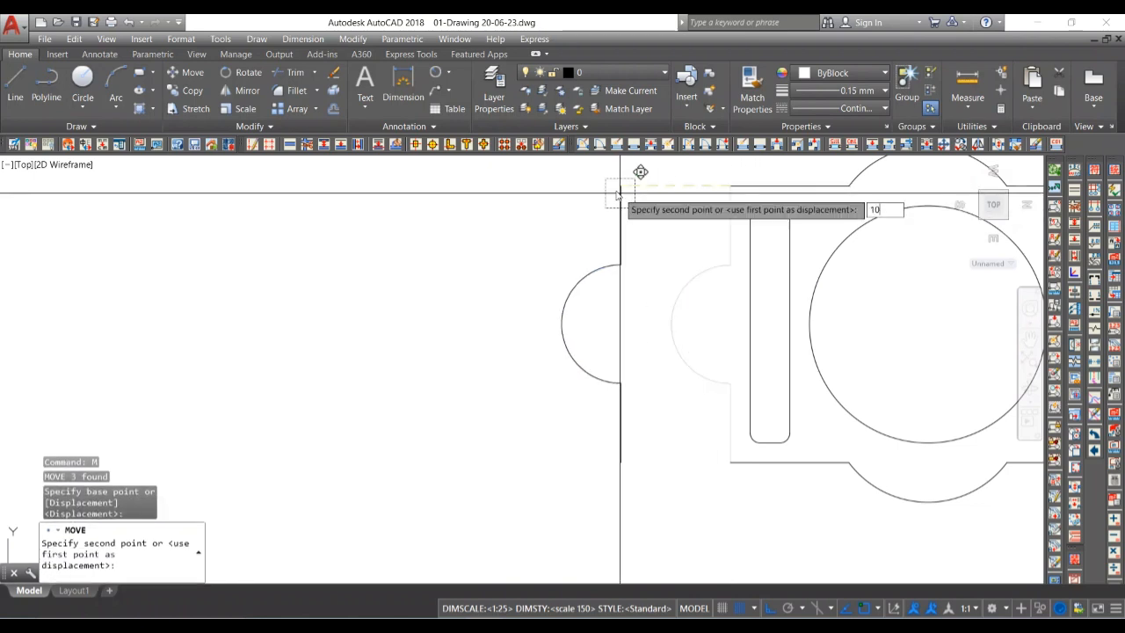
type("10")
key("Return")
- Extend the outline's upper and lower horizontal edges to the moved left edge
type("ex")
key("Return")
key("Return")
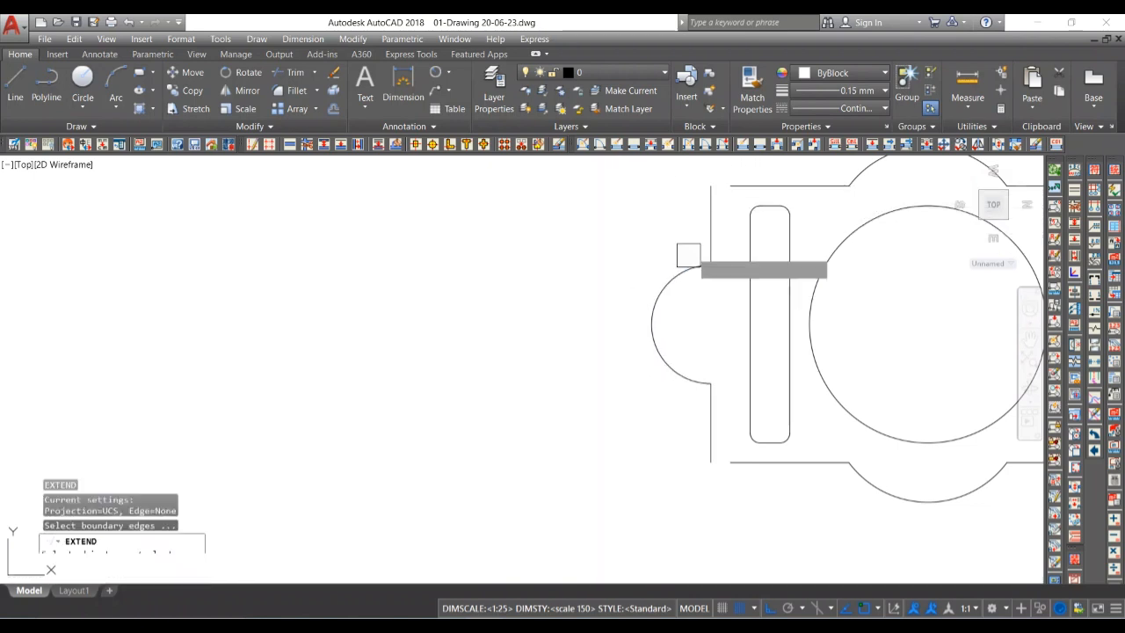
left_click(715, 186)
left_click(748, 475)
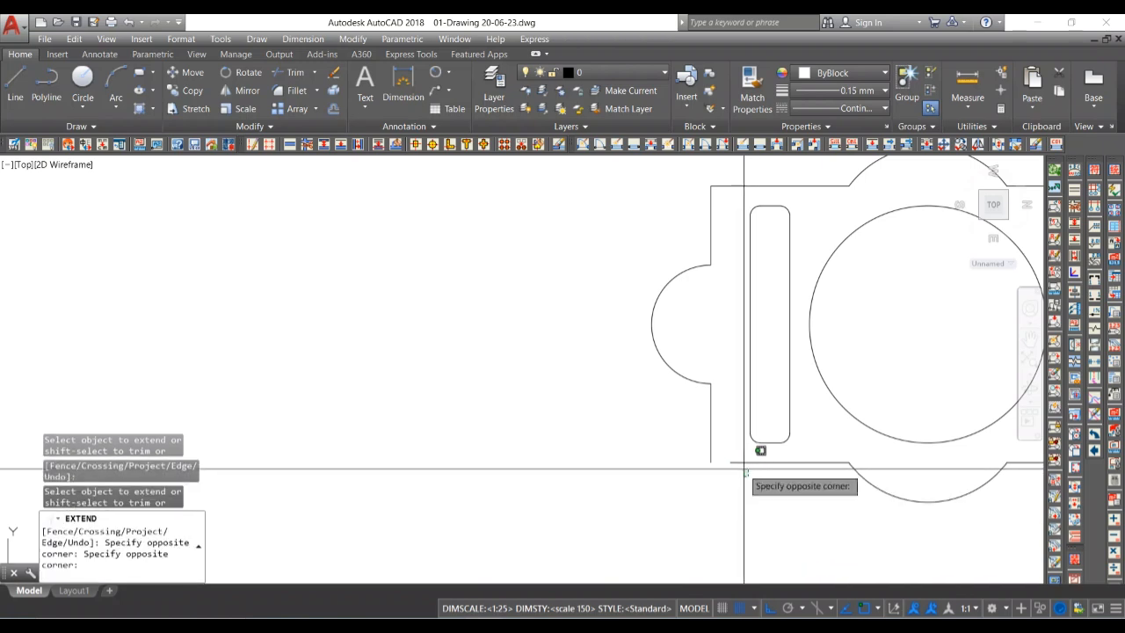
left_click(729, 458)
scroll(646, 456, "down", 6)
key("Escape")
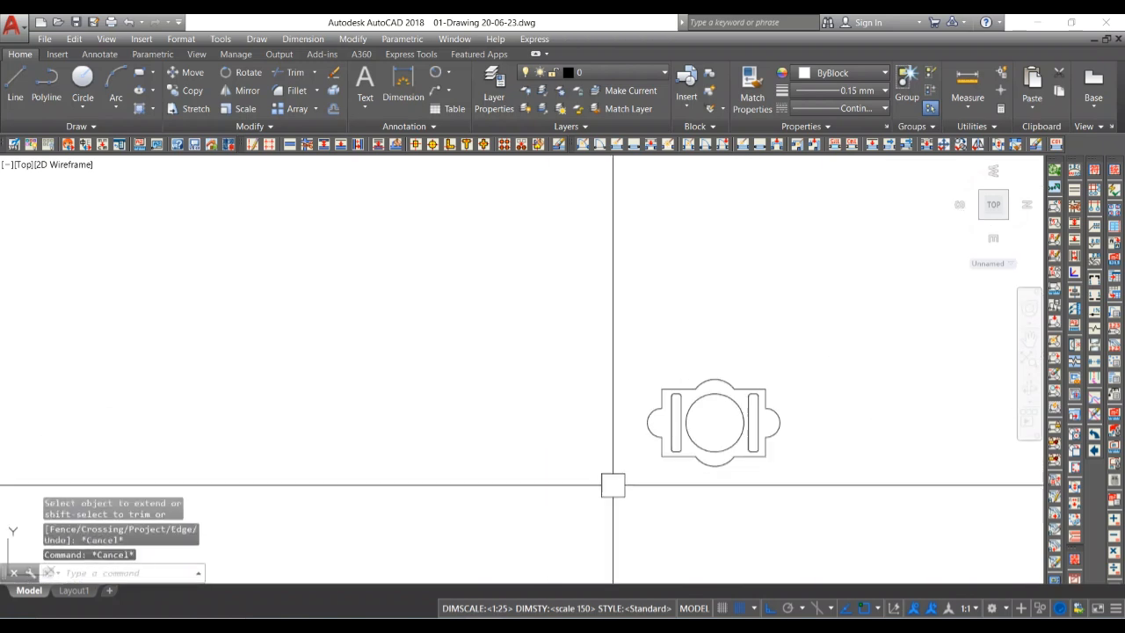
- Add a horizontal linear dimension for the left arc's projection from its outermost point to the left edge, placed above the outline
scroll(566, 510, "up", 5)
middle_click_drag(494, 472, 457, 566)
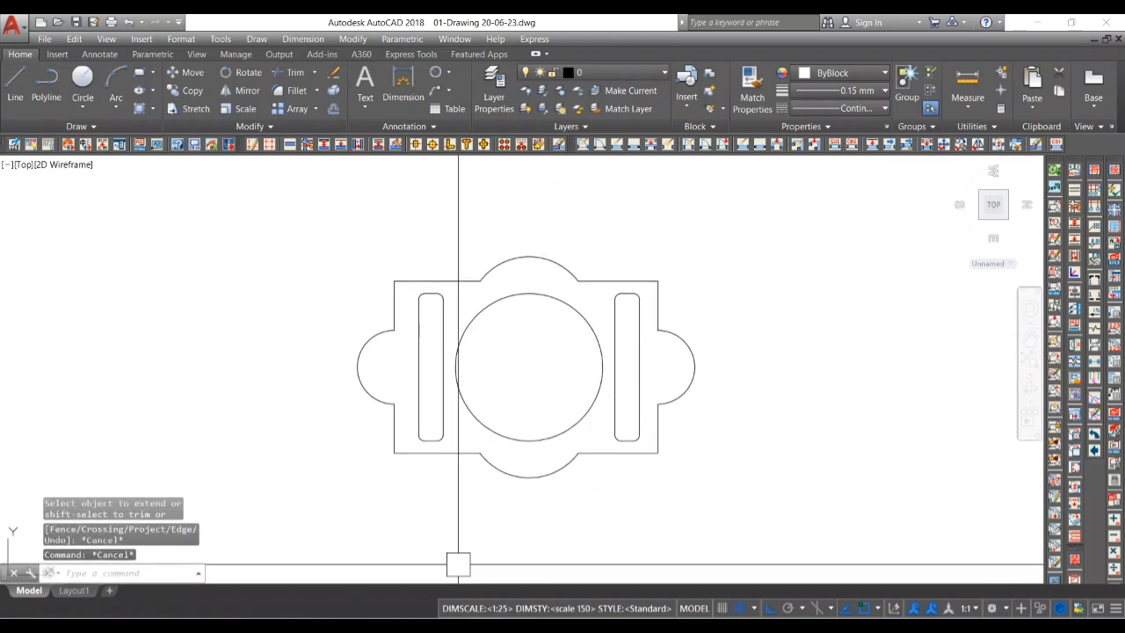
middle_click_drag(464, 501, 436, 519)
scroll(435, 519, "up", 4)
middle_click_drag(438, 517, 437, 524)
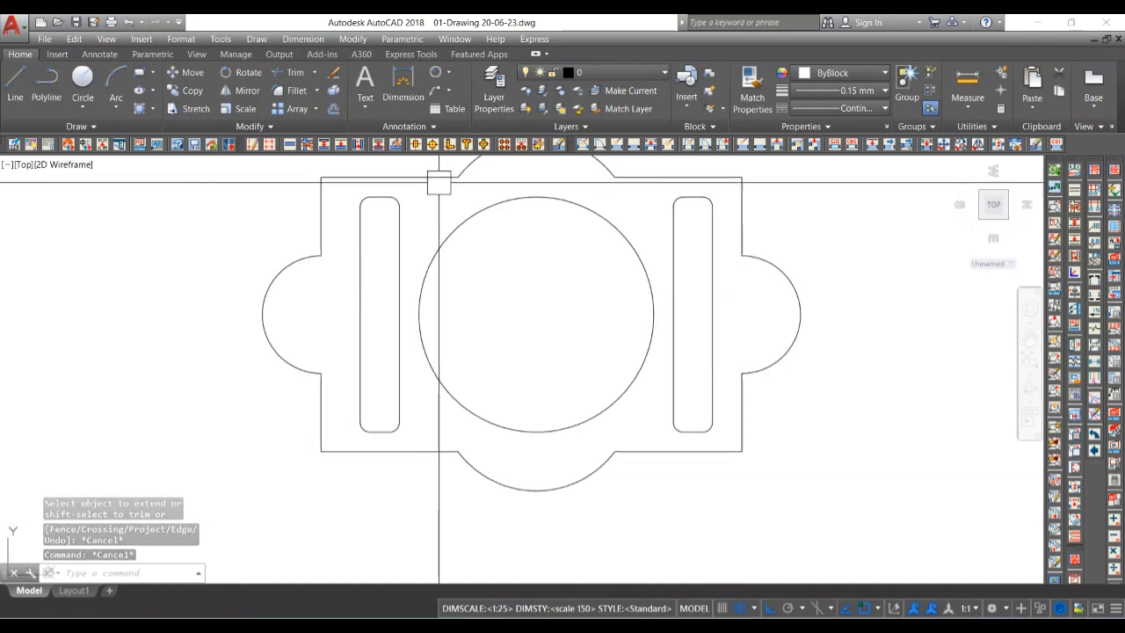
middle_click_drag(551, 293, 529, 352)
type("d")
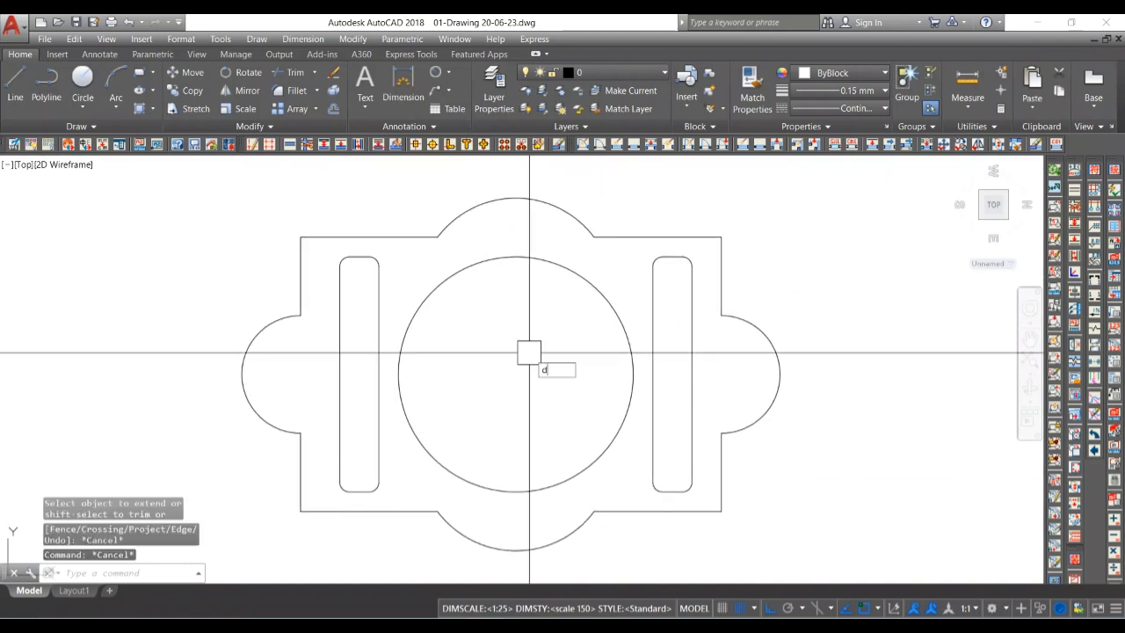
type("li")
key("Return")
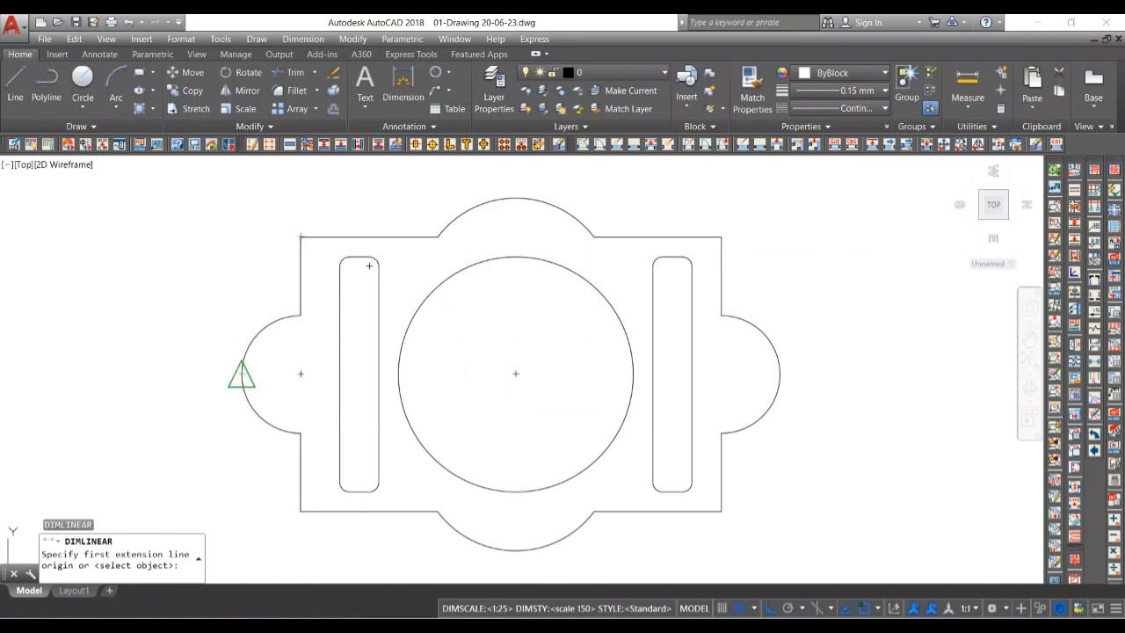
left_click(242, 373)
left_click(301, 373)
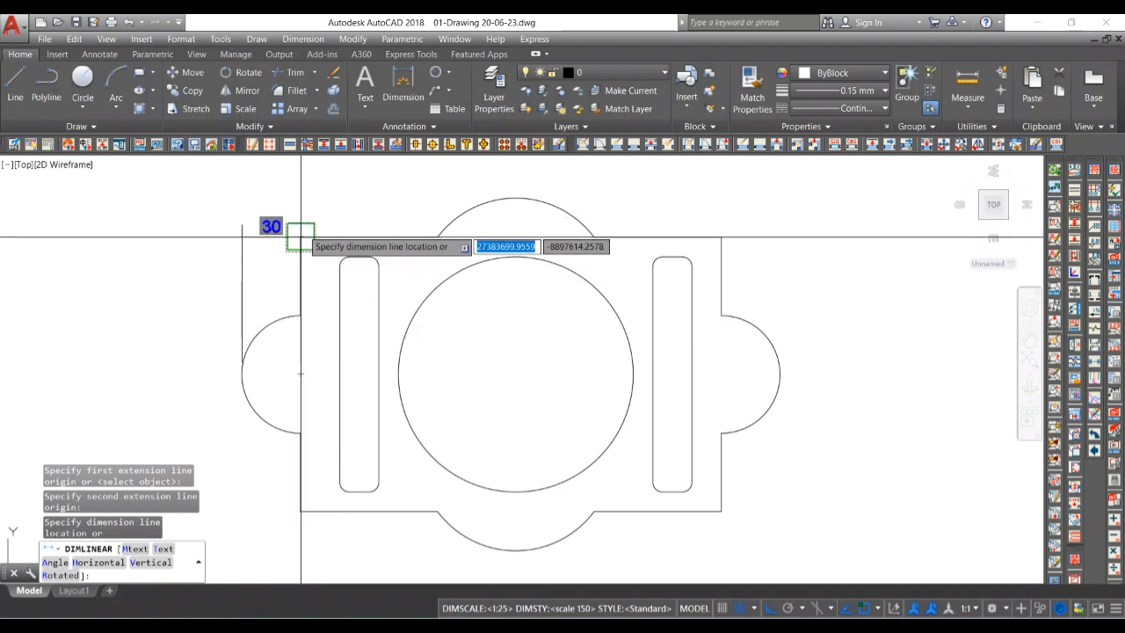
left_click(300, 187)
middle_click_drag(301, 186, 293, 279)
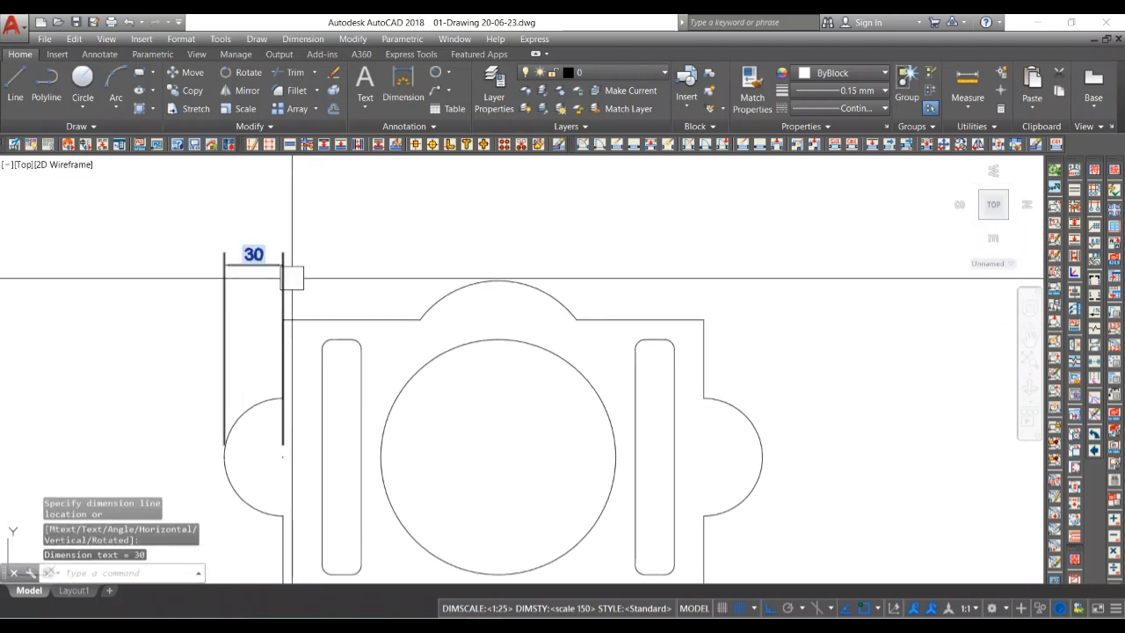
- Continue the dimension chain along the upper edge through both ends of the upper arc to the outline's upper-right corner
type("dco")
key("Return")
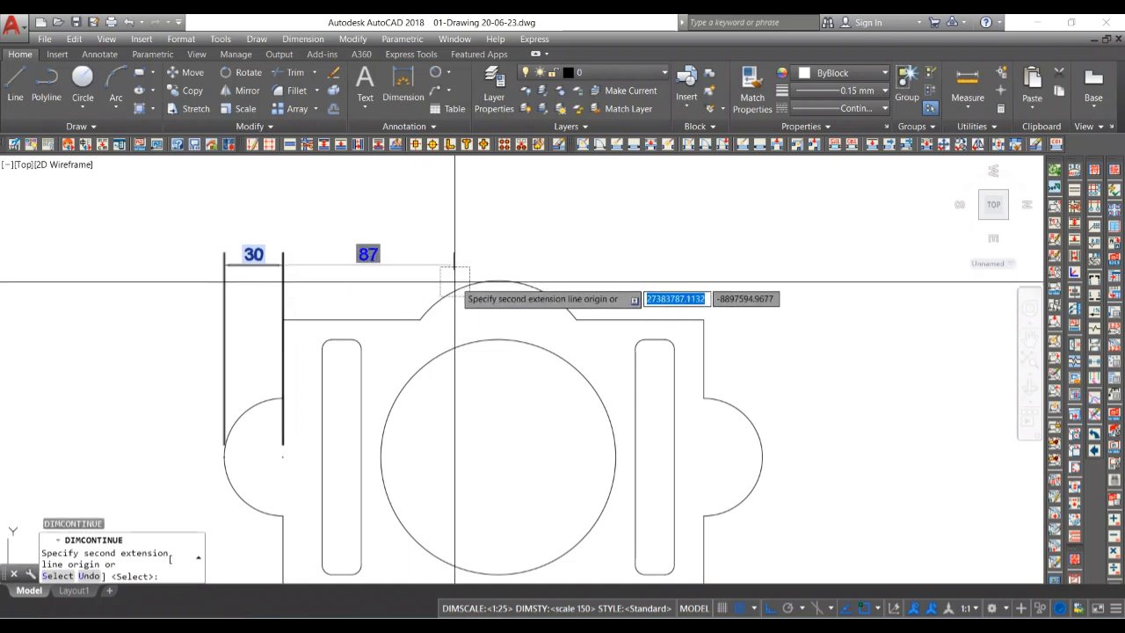
left_click(420, 320)
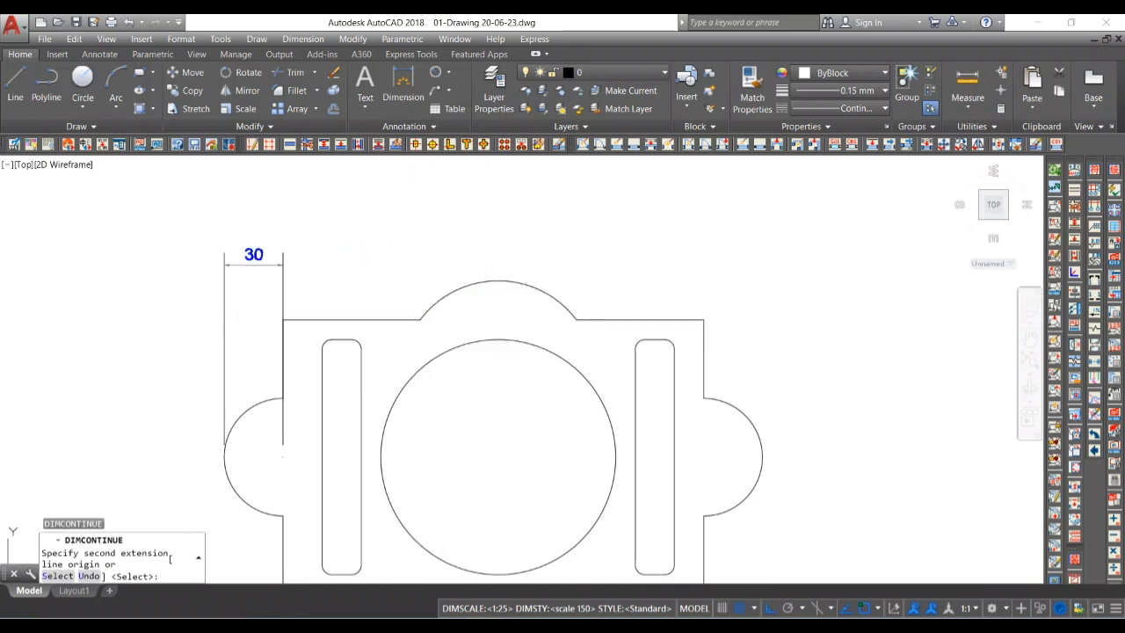
left_click(577, 319)
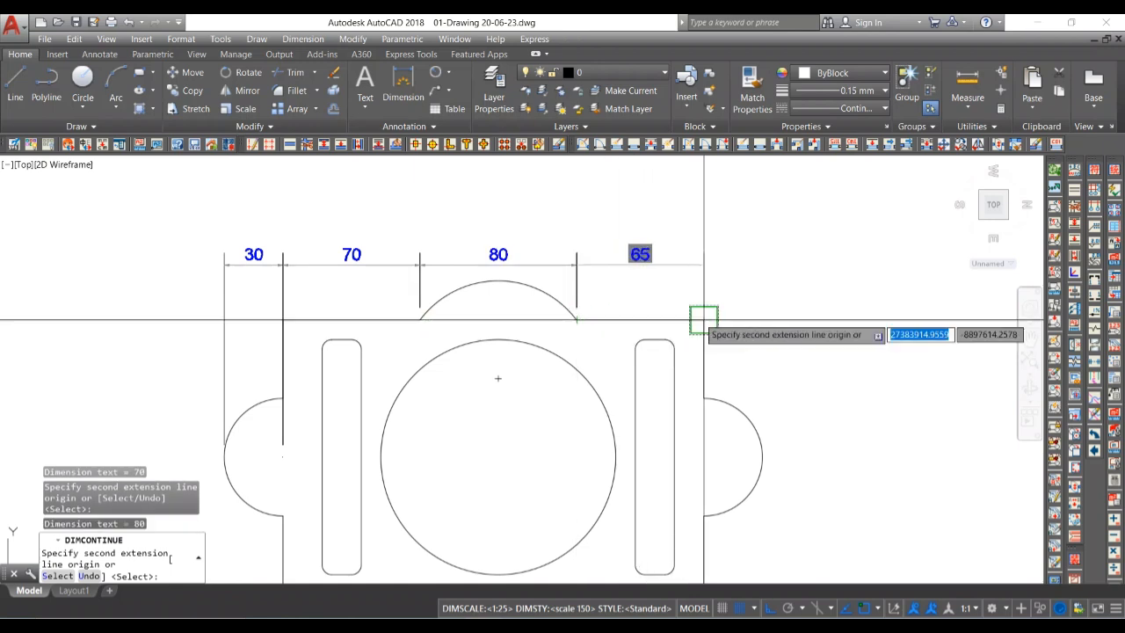
key("Return")
scroll(699, 319, "down", 2)
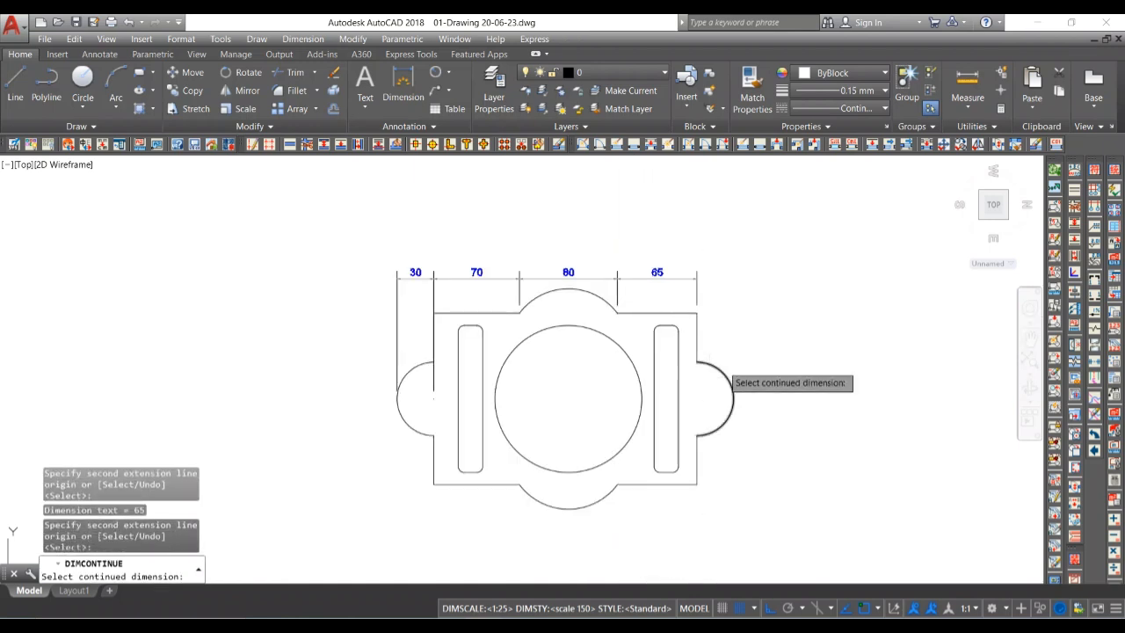
key("Escape")
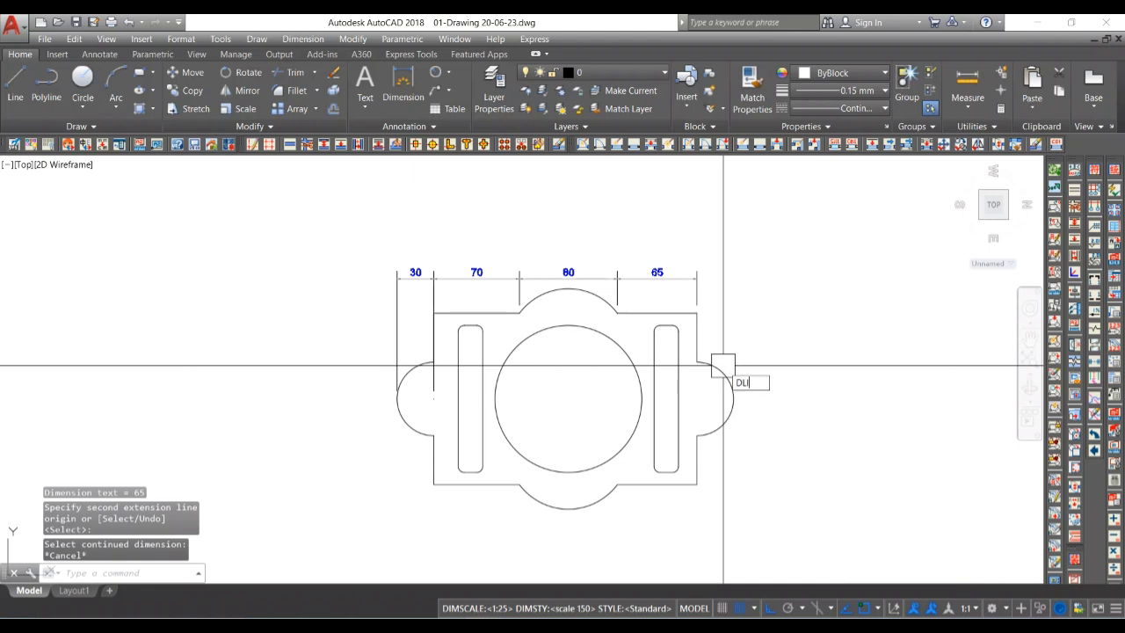
- Add a vertical linear dimension for the right edge's lower segment, placed outside the right arc
type("DLI")
key("Return")
left_click(697, 484)
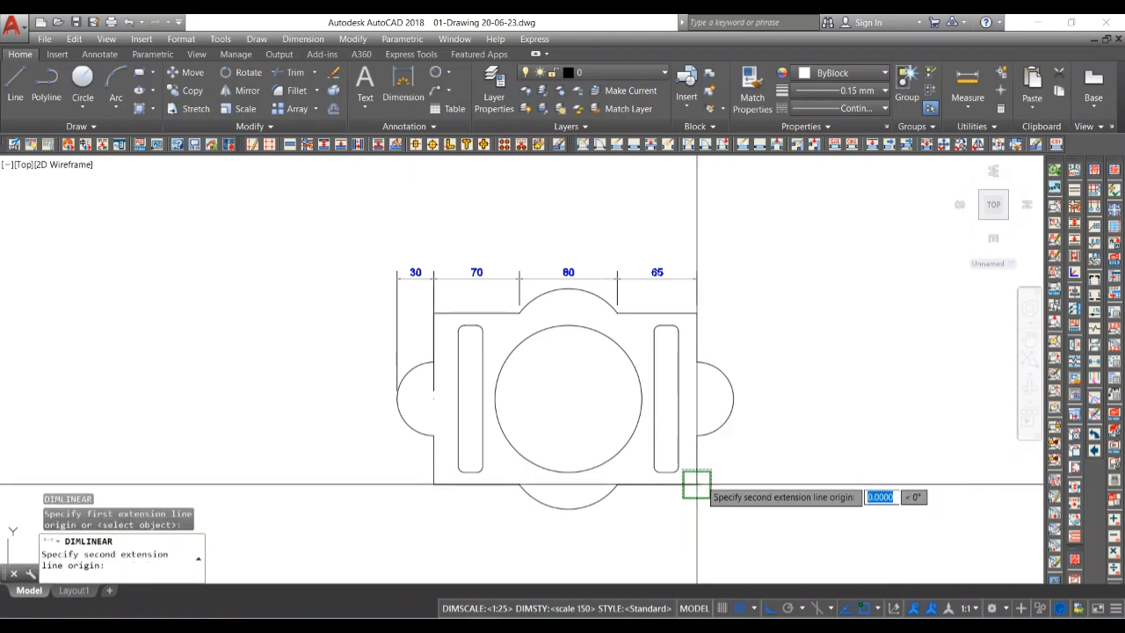
left_click(697, 435)
left_click(761, 453)
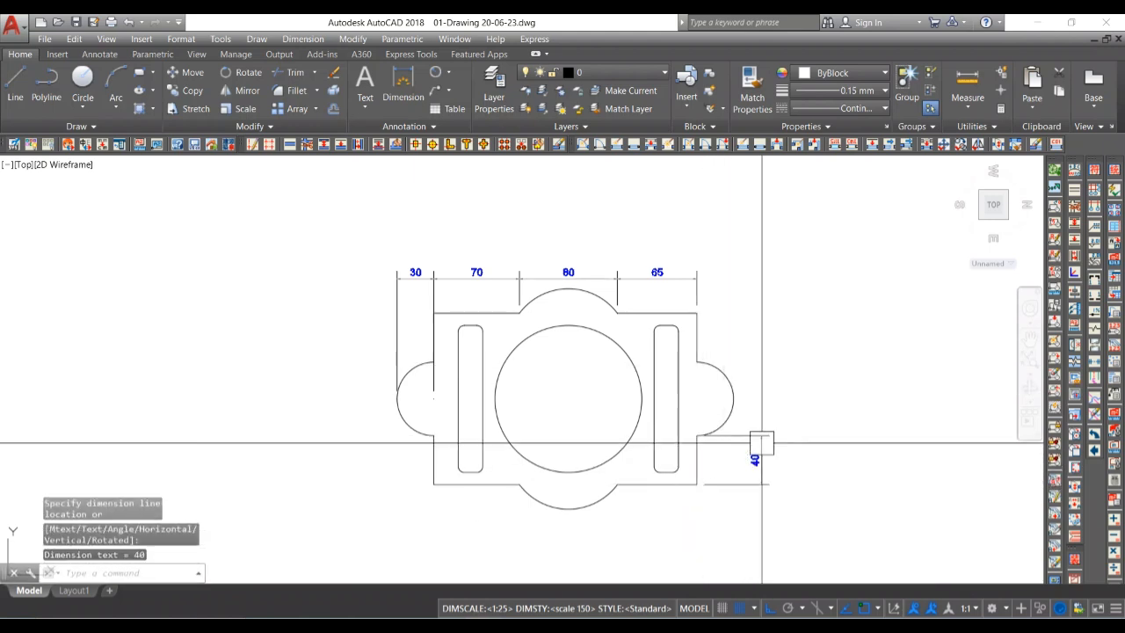
- Continue the vertical dimension chain to the right arc's upper end and the outline's upper-right corner
type("dco")
key("Return")
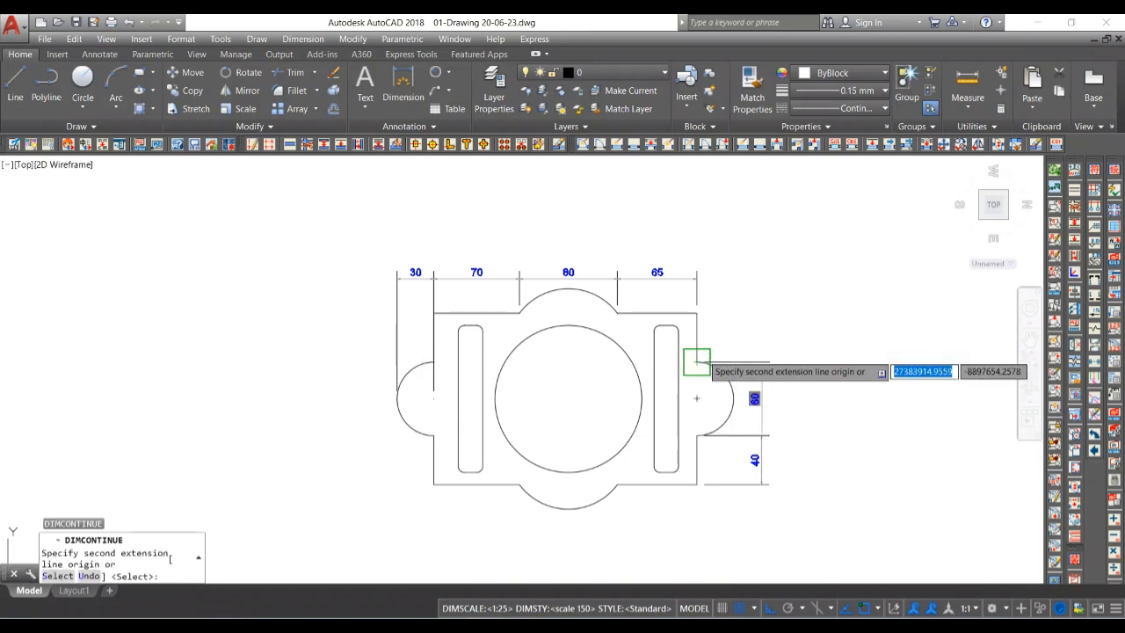
left_click(697, 361)
left_click(697, 312)
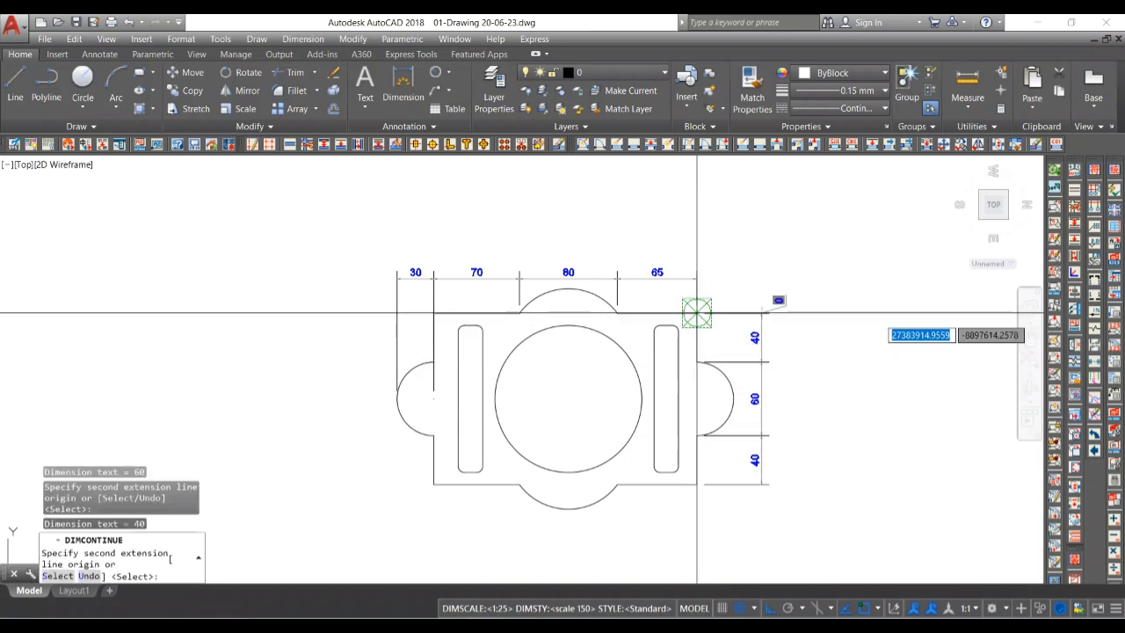
key("Return")
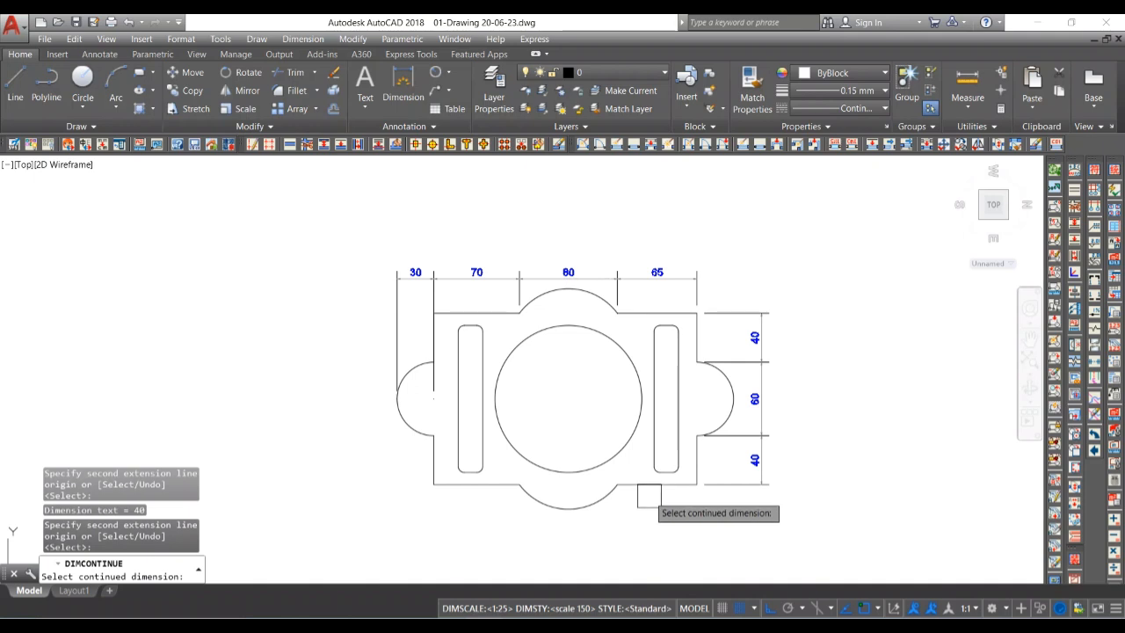
key("Escape")
key("Escape")
key("Escape")
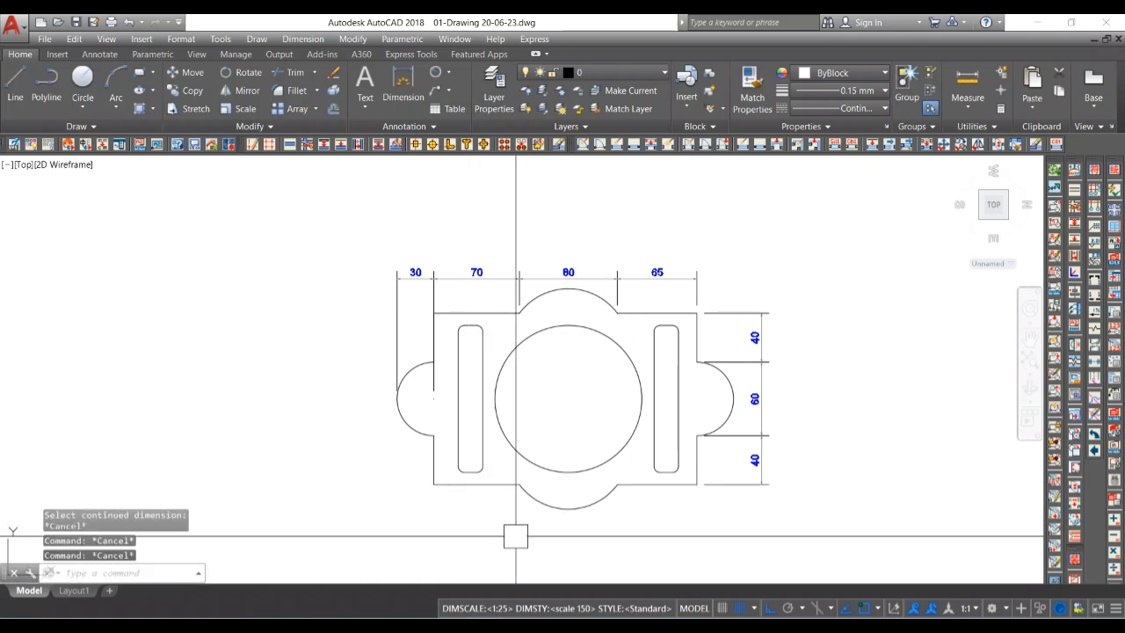
key("Return")
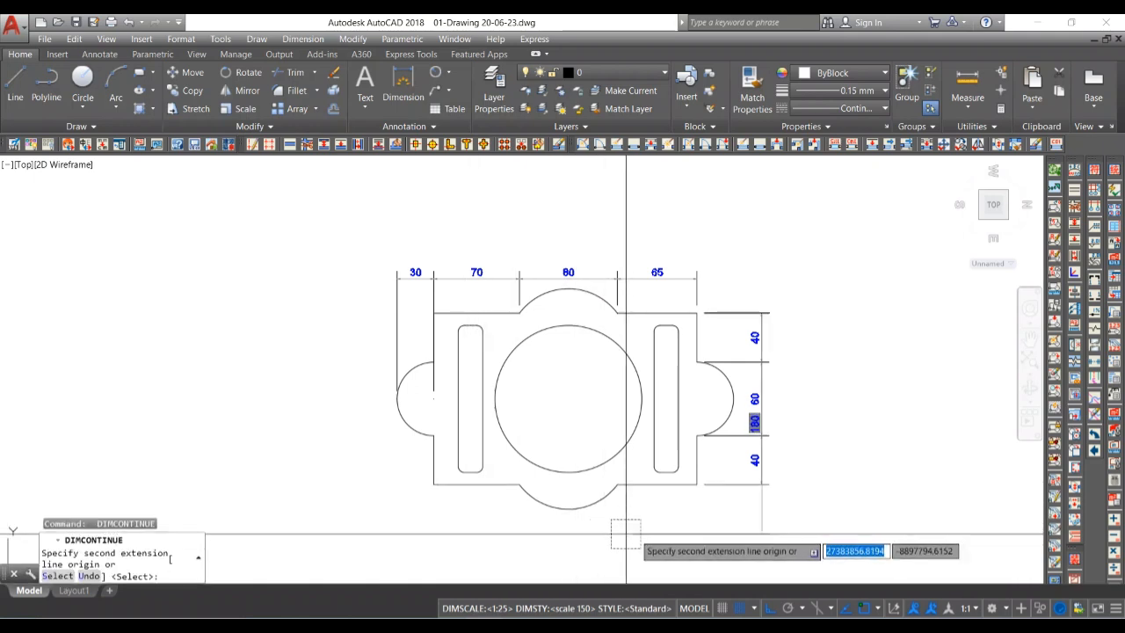
key("Escape")
key("Escape")
- Add a horizontal linear dimension from the lower-right corner to the right arc's outermost point, placed near the lower edge's level
type("dli")
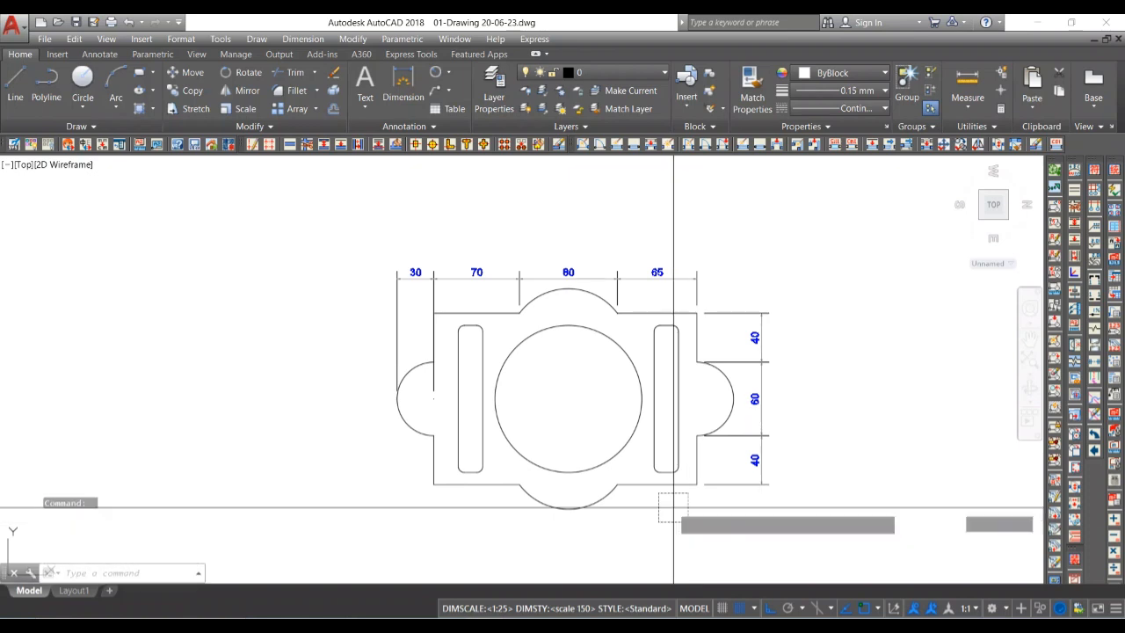
key("Return")
scroll(698, 507, "up", 4)
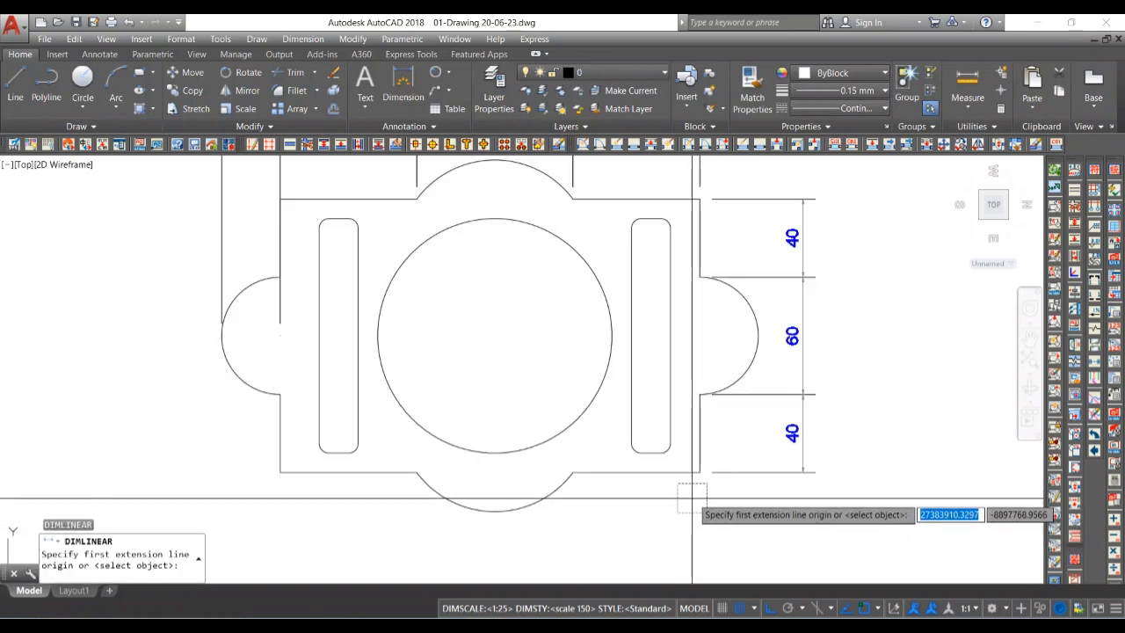
left_click(698, 469)
scroll(698, 469, "down", 2)
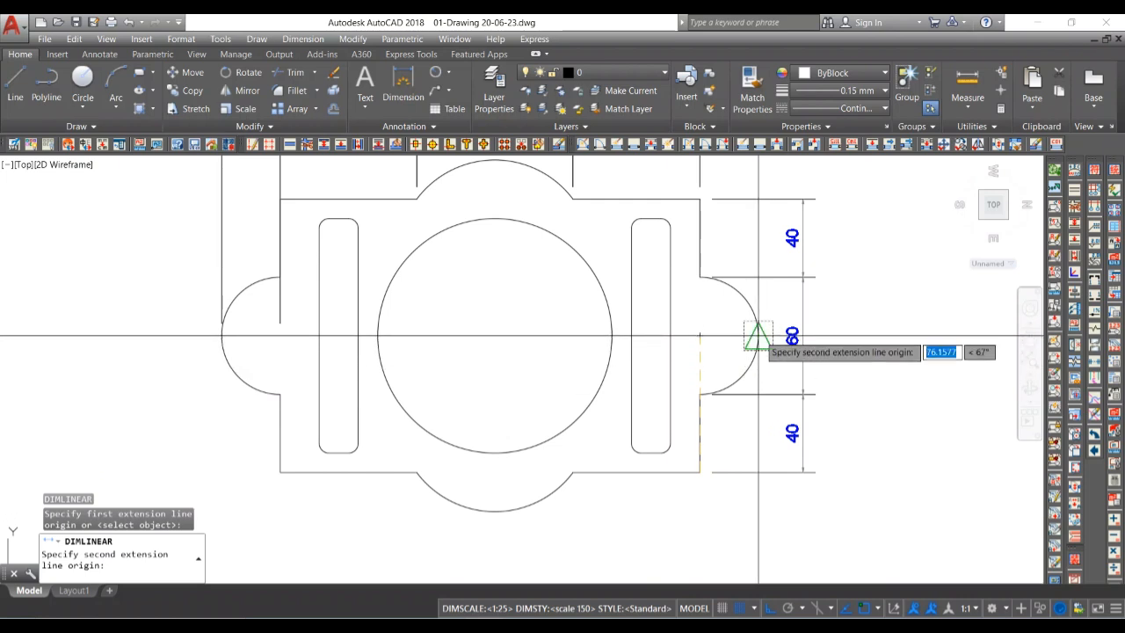
left_click(758, 335)
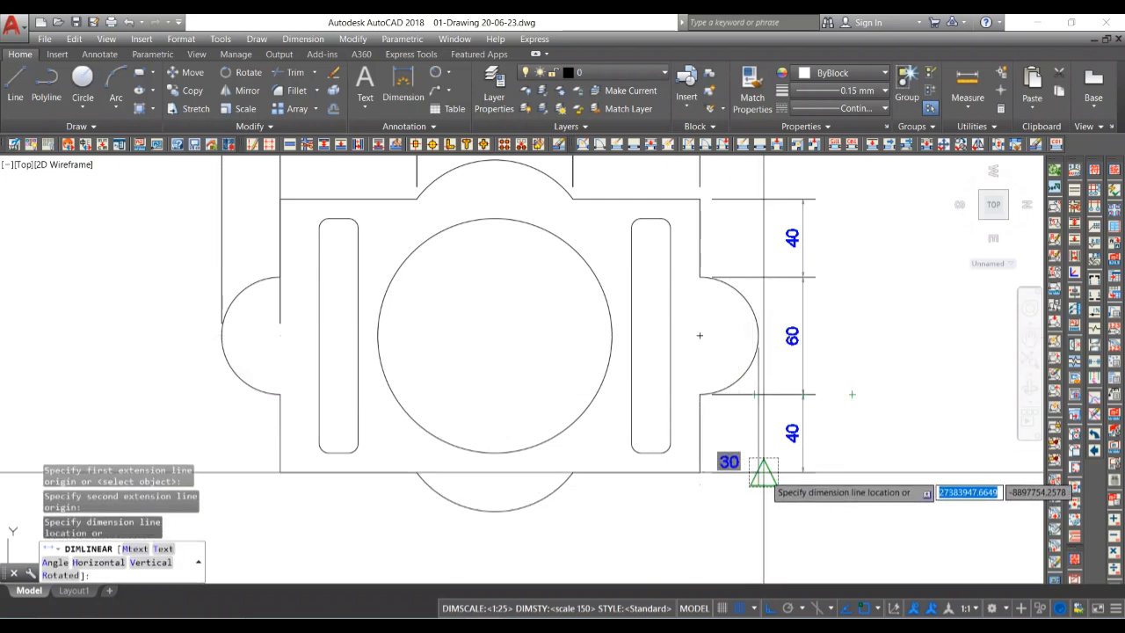
left_click(759, 480)
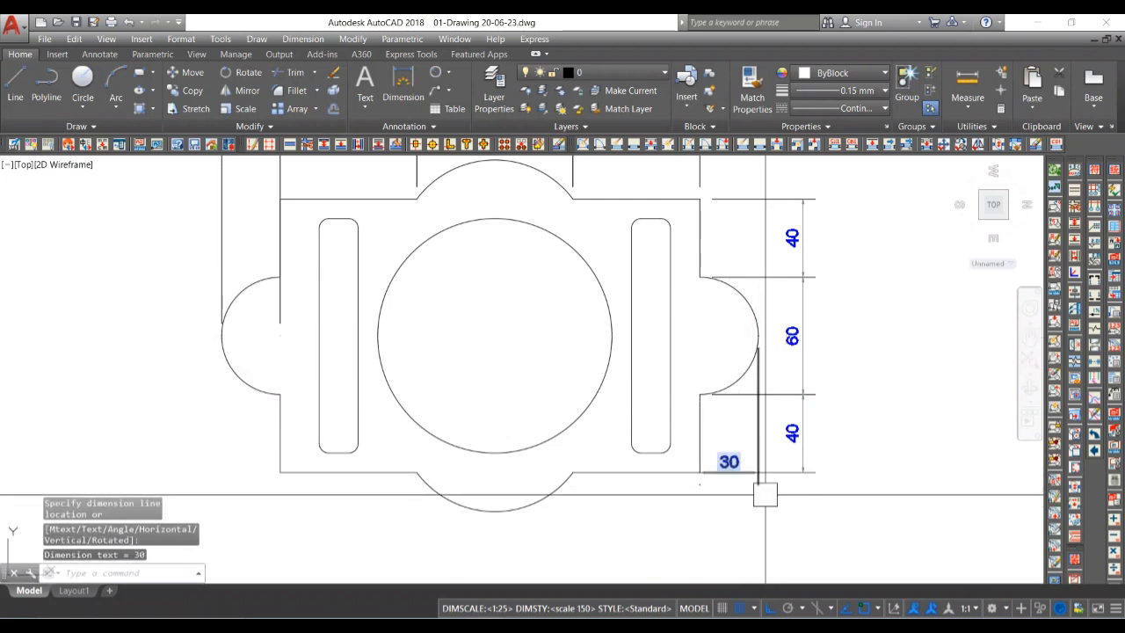
scroll(765, 519, "down", 4)
scroll(766, 519, "up", 4)
scroll(777, 522, "down", 4)
scroll(778, 521, "up", 4)
mouse_move(767, 515)
middle_mouse_down()
mouse_move(713, 484)
mouse_move(651, 488)
middle_mouse_up()
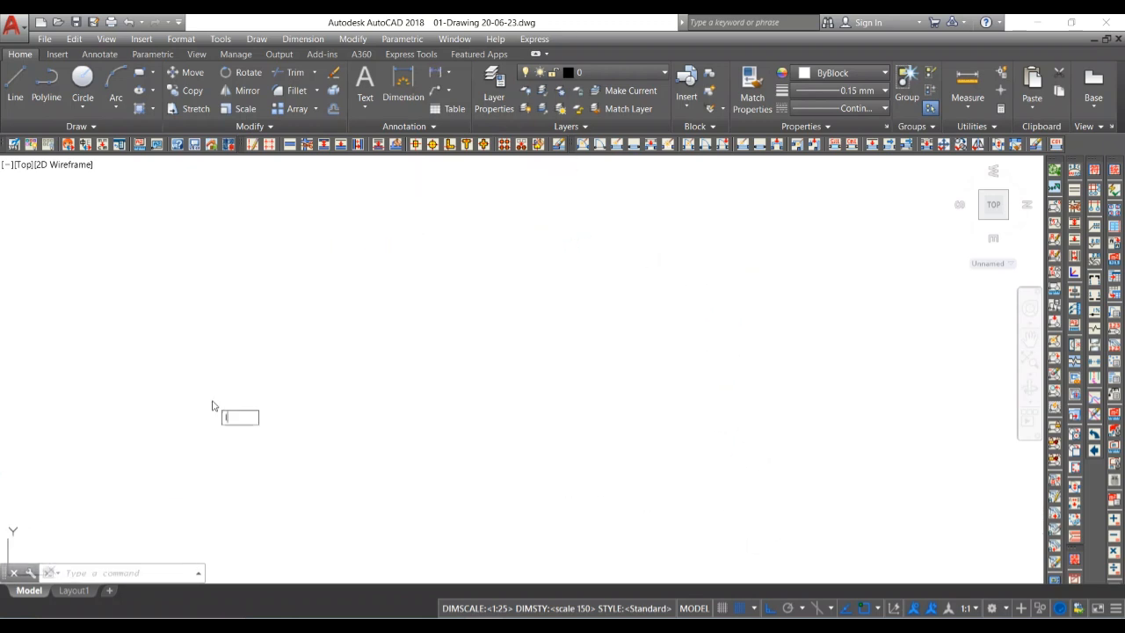
- Draw a rectangle 60 wide by 70 high in an empty area of the drawing
key("Escape")
key("Escape")
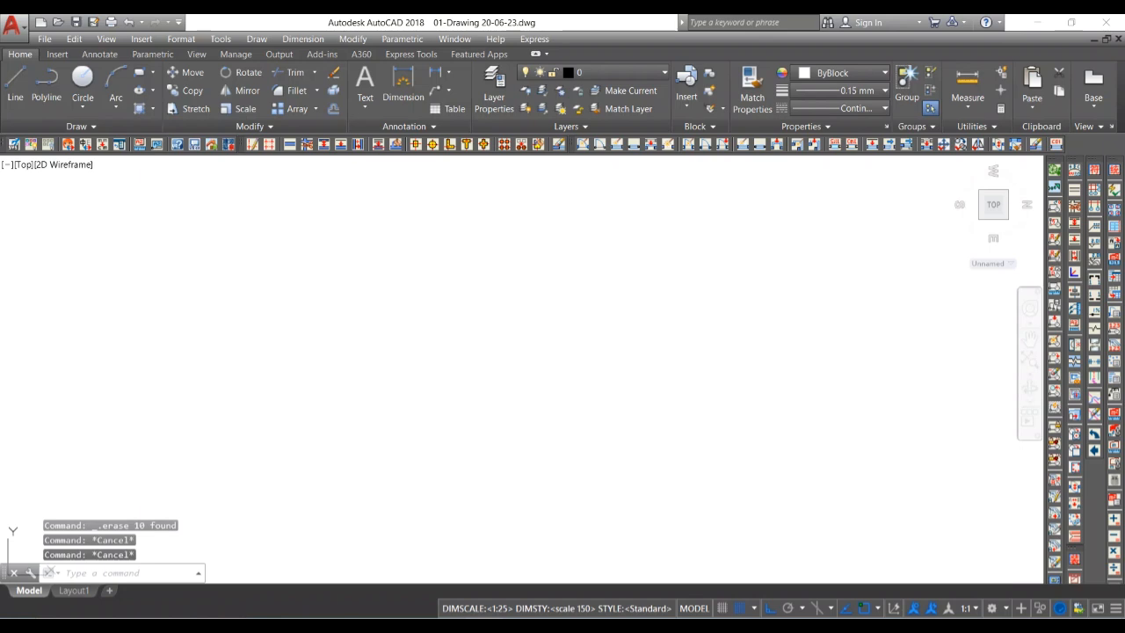
type("rec")
key("Return")
left_click(264, 336)
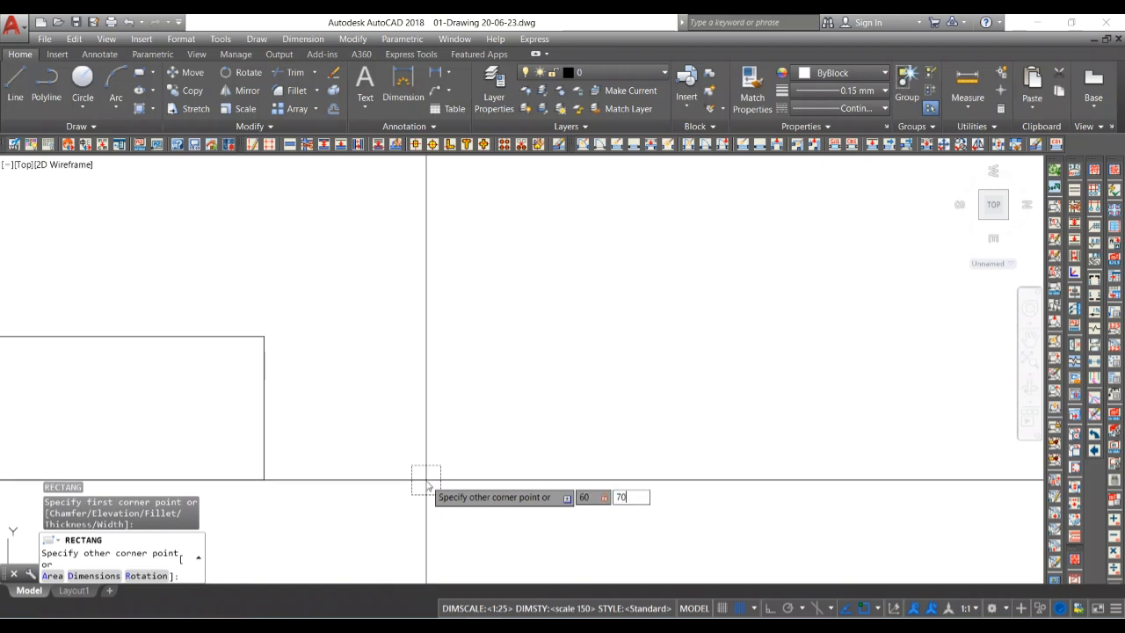
key("Return")
scroll(339, 354, "up", 2)
middle_click_drag(339, 354, 390, 431)
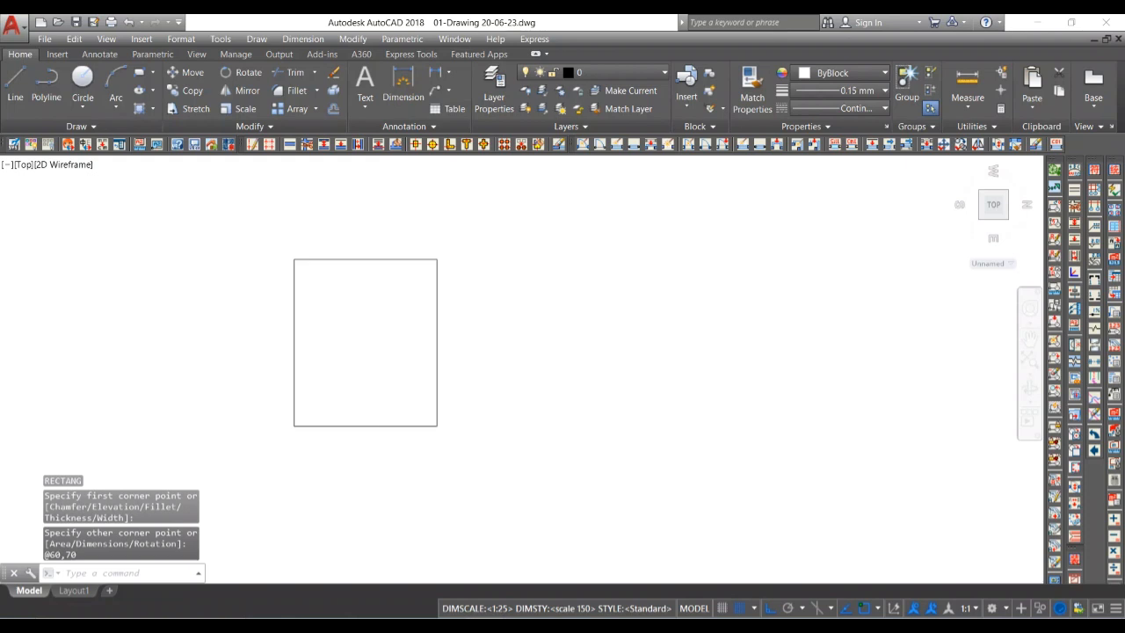
- Erase the 60 by 70 rectangle
left_click(392, 425)
key("Delete")
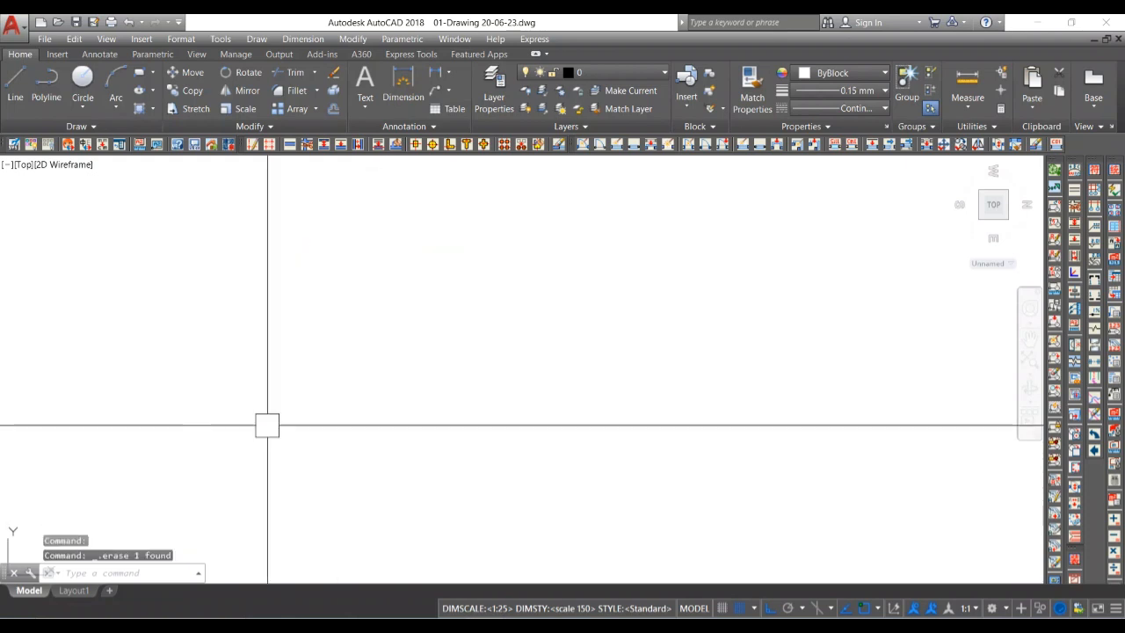
type("o")
key("Return")
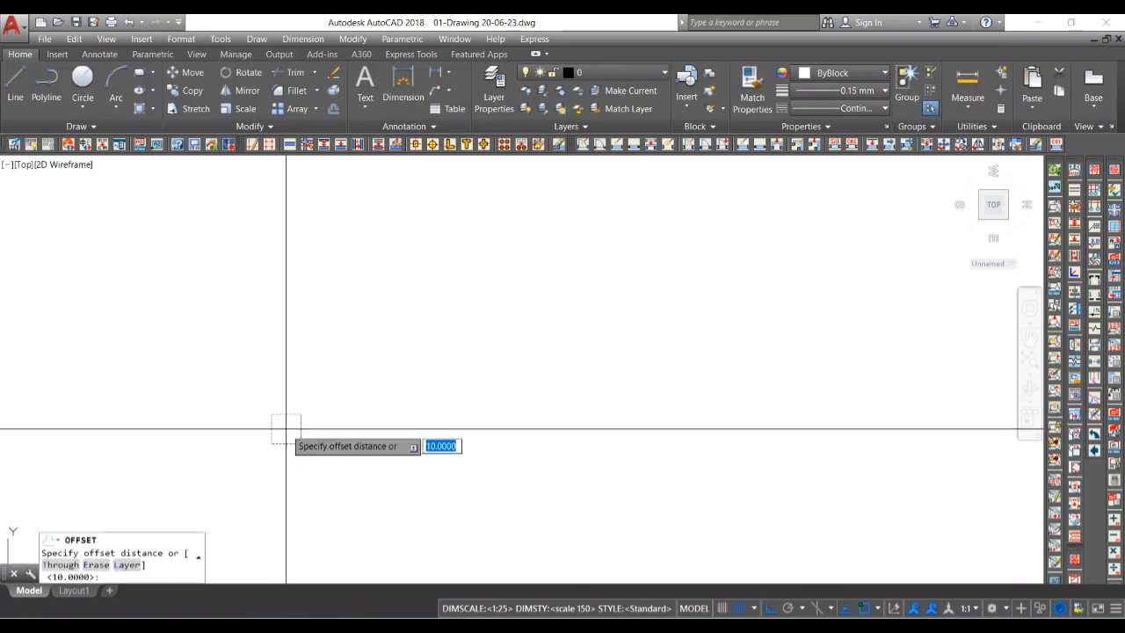
key("Escape")
- Draw a rectangle 70 wide by 60 high in the empty drawing area
type("rec")
key("Return")
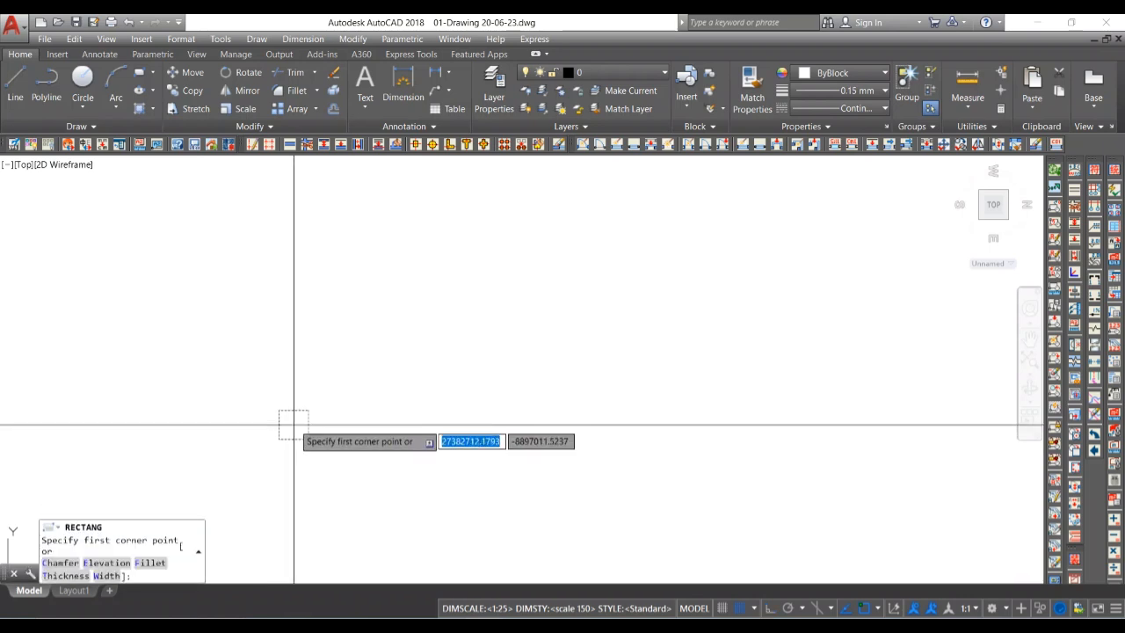
left_click(303, 338)
type("7")
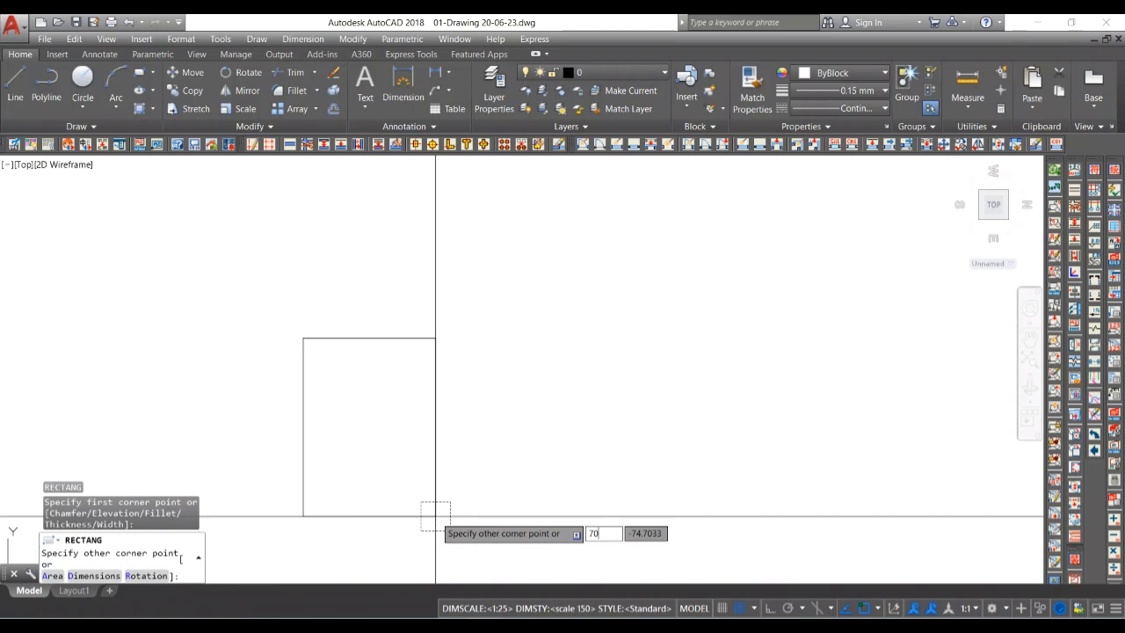
type("0")
key("Tab")
type("60")
key("Return")
- Draw a circle of radius 20 centred on the midpoint of the rectangle's upper edge
middle_click_drag(437, 485, 455, 551)
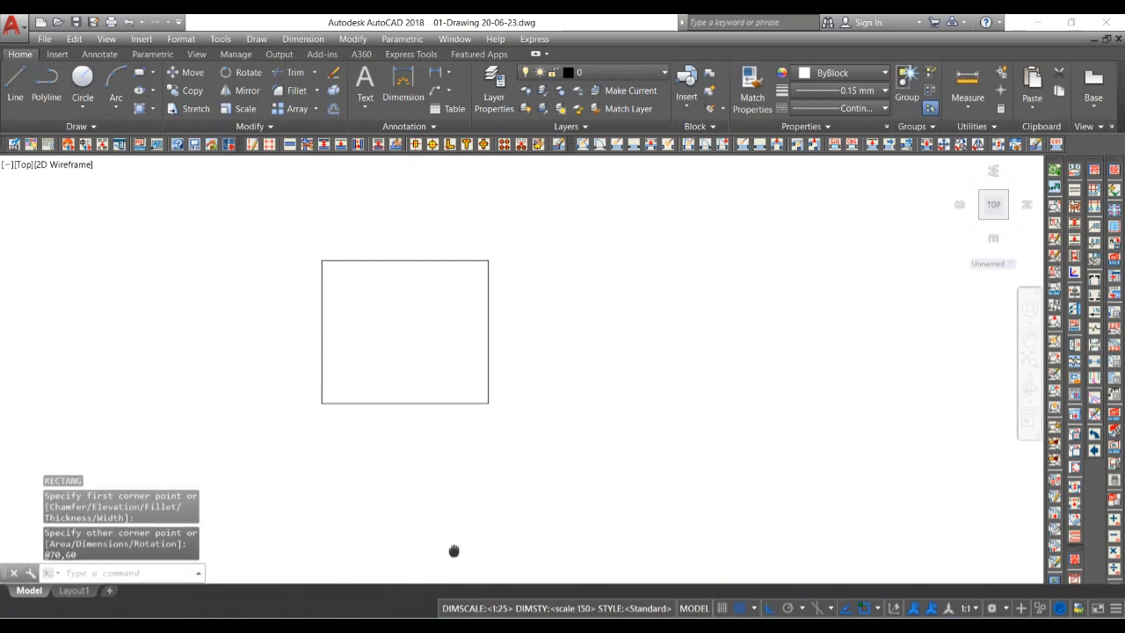
scroll(419, 406, "up", 2)
middle_click_drag(420, 406, 453, 486)
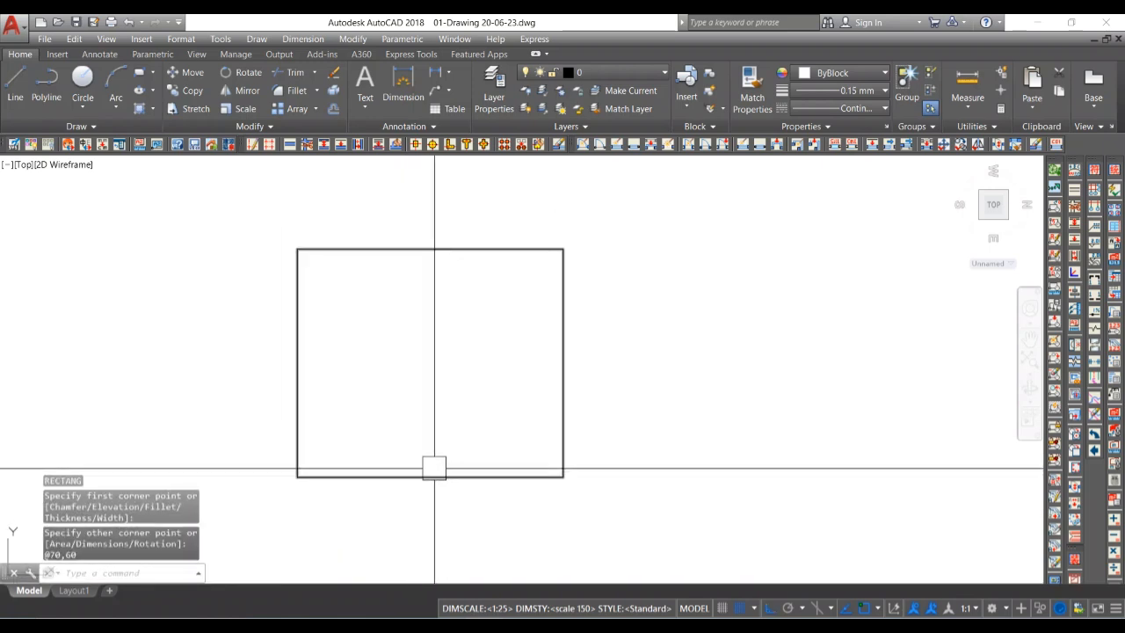
type("c")
key("Return")
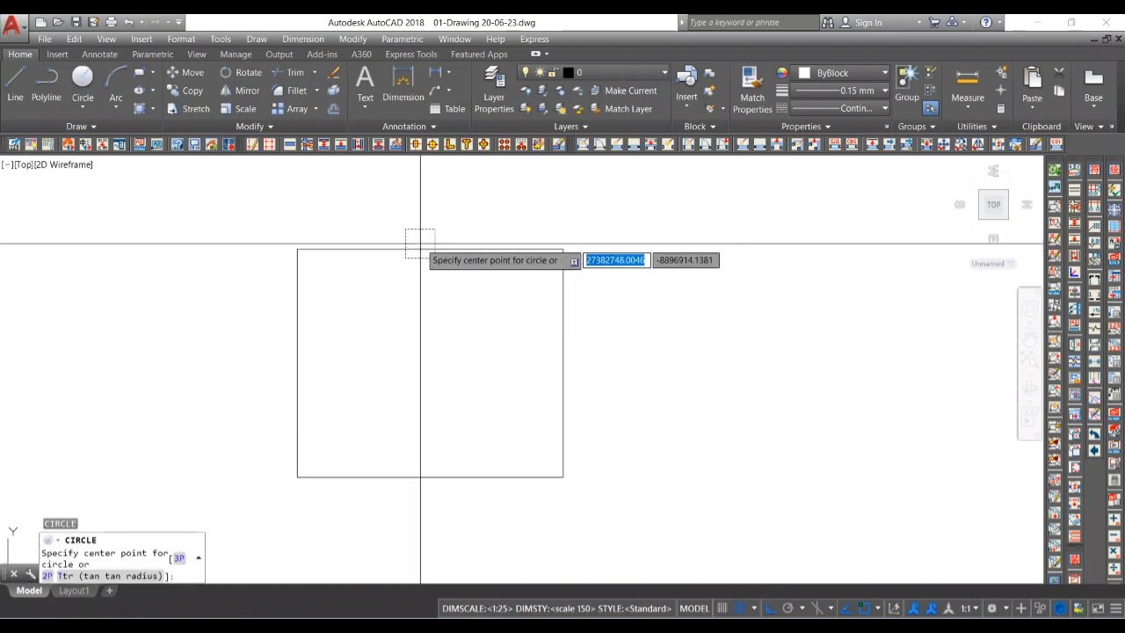
left_click(431, 250)
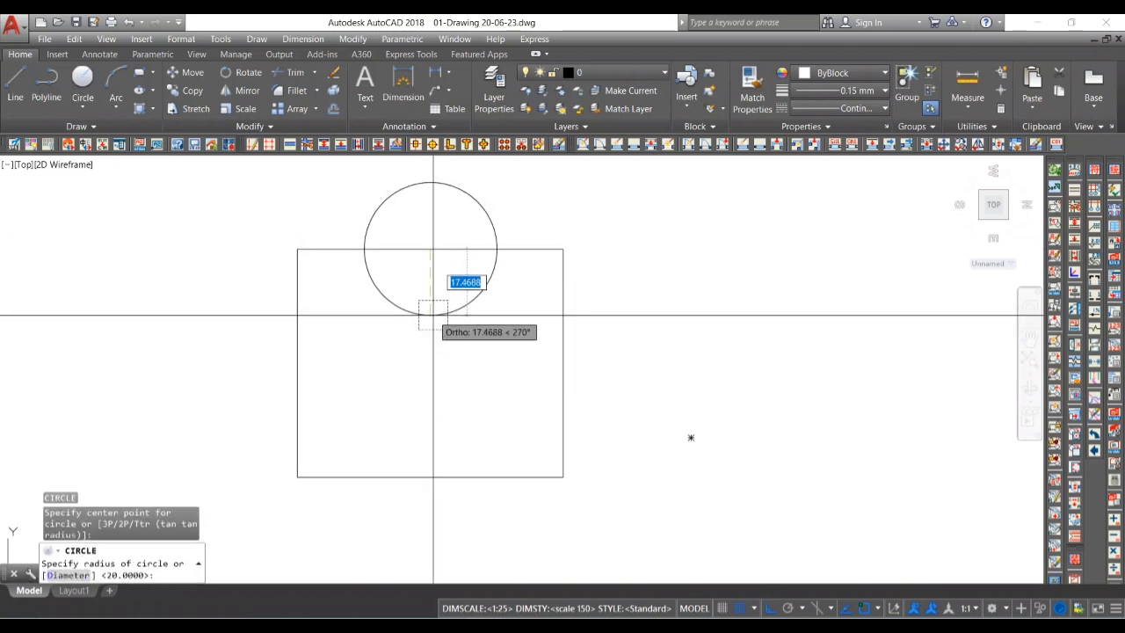
type("20")
key("Return")
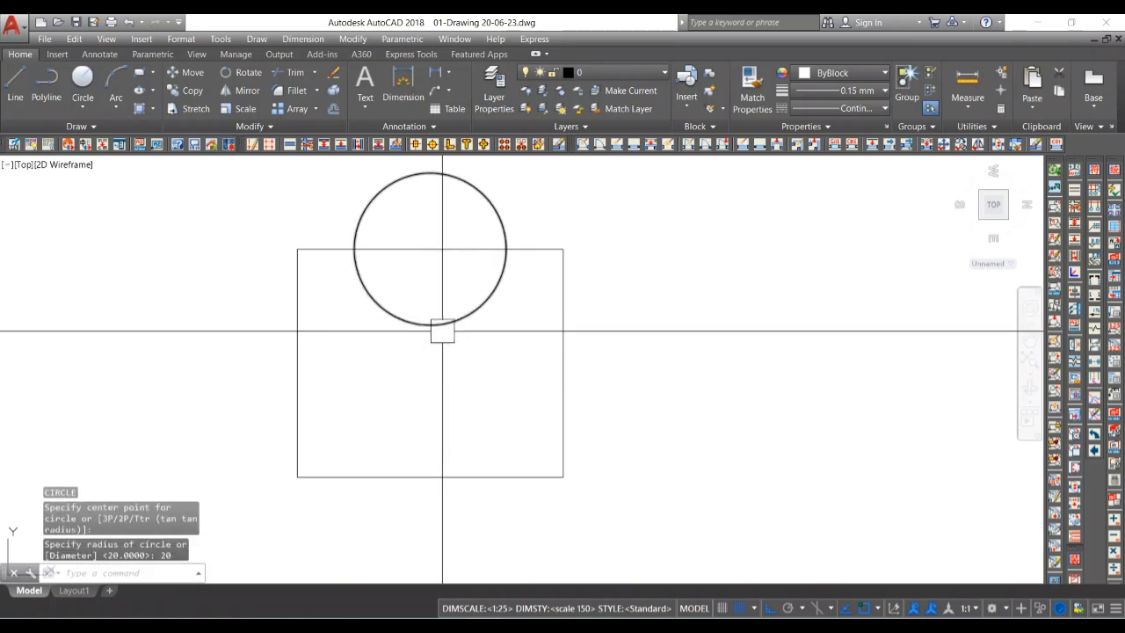
- Draw a concentric circle of radius 35 around the radius 20 circle
key("Return")
left_click(431, 250)
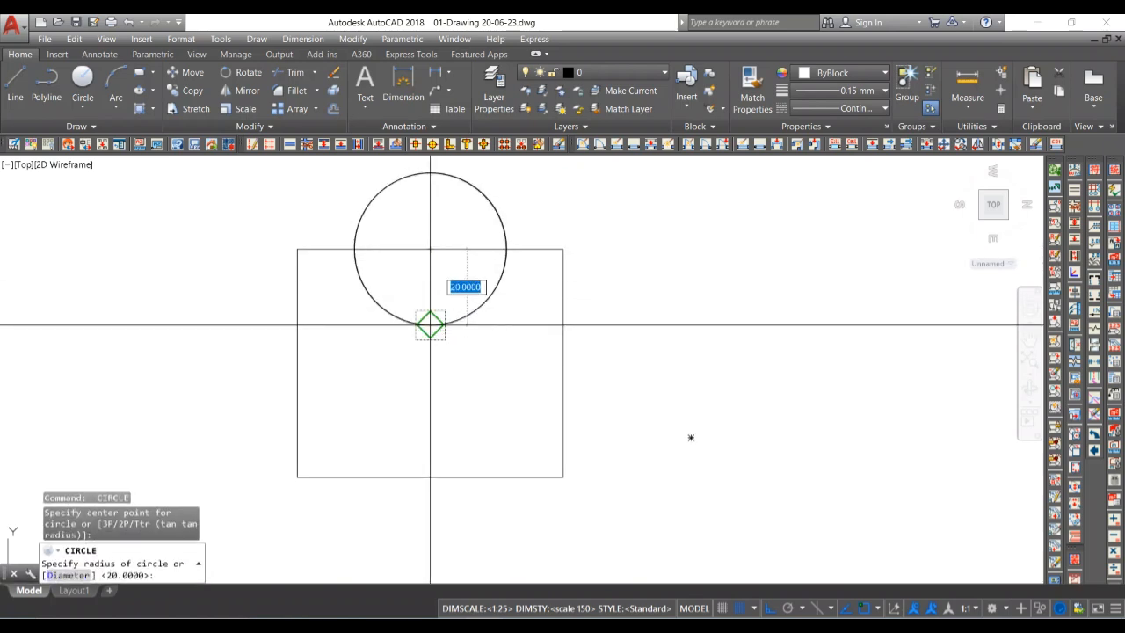
key("Return")
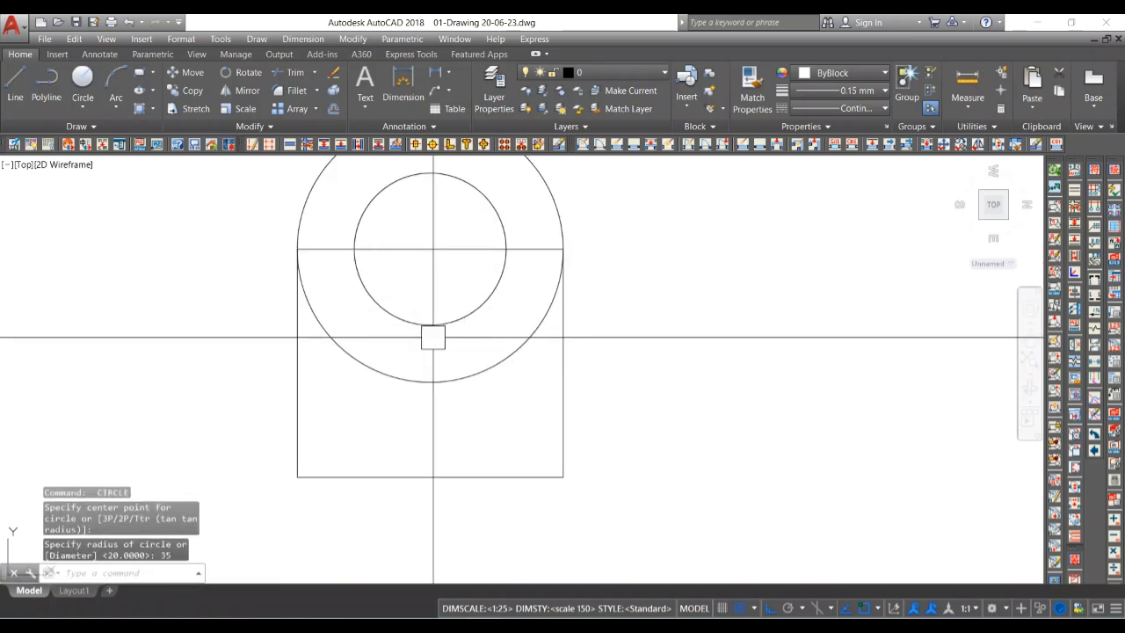
- Trim away the large circle's lower half and the rectangle's upper edge to leave one arched outline around the inner circle
key("Return")
key("Return")
left_click(450, 385)
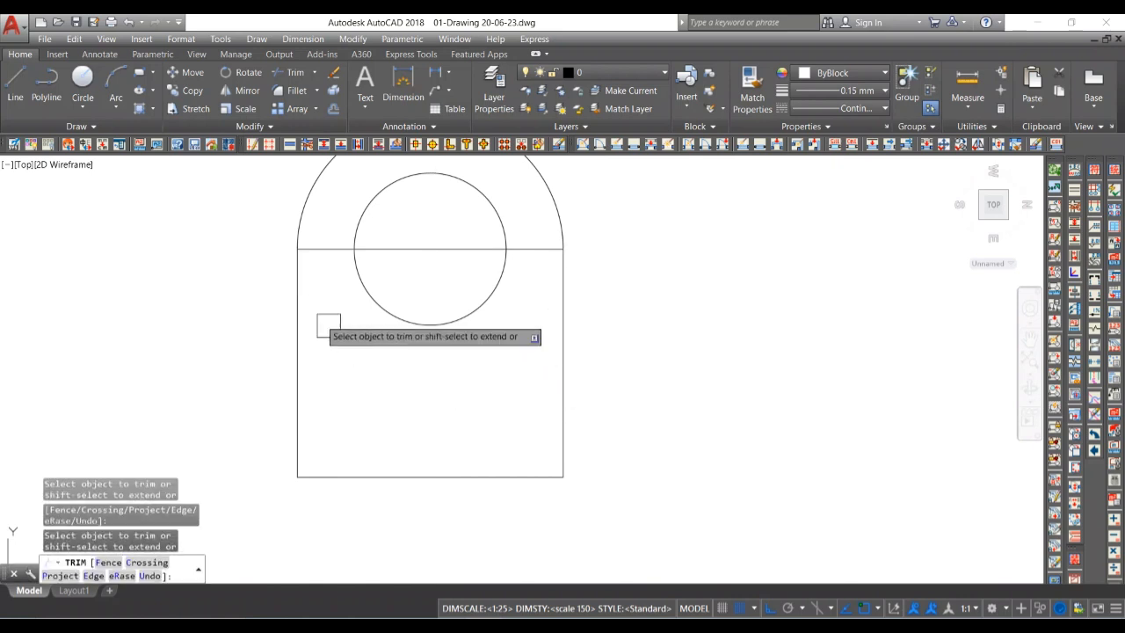
left_click(327, 256)
left_click(519, 251)
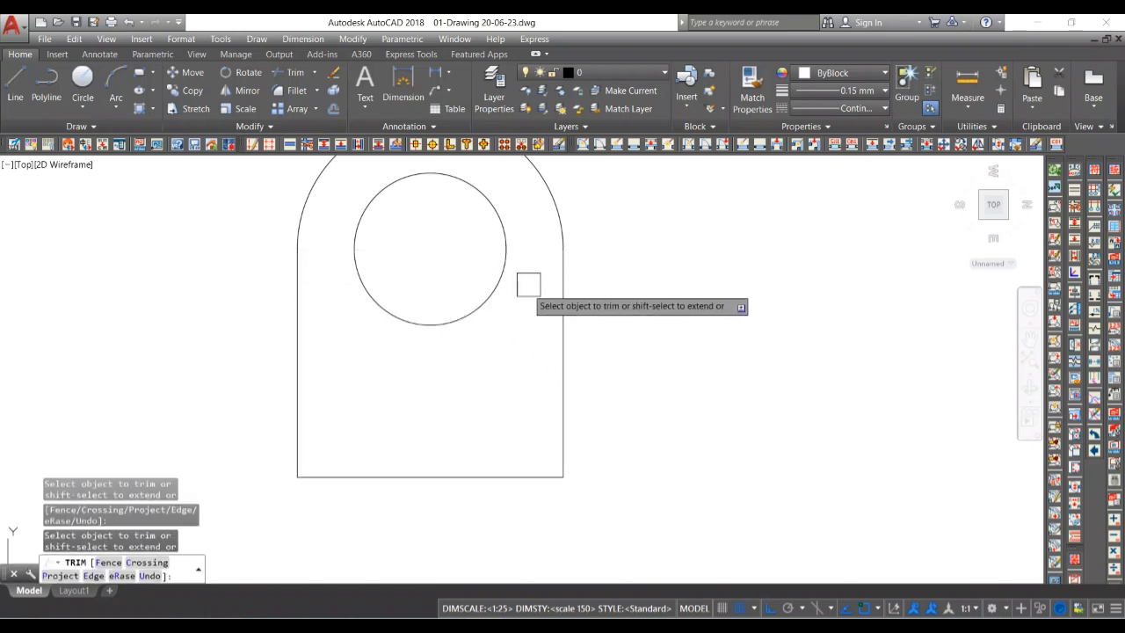
key("Return")
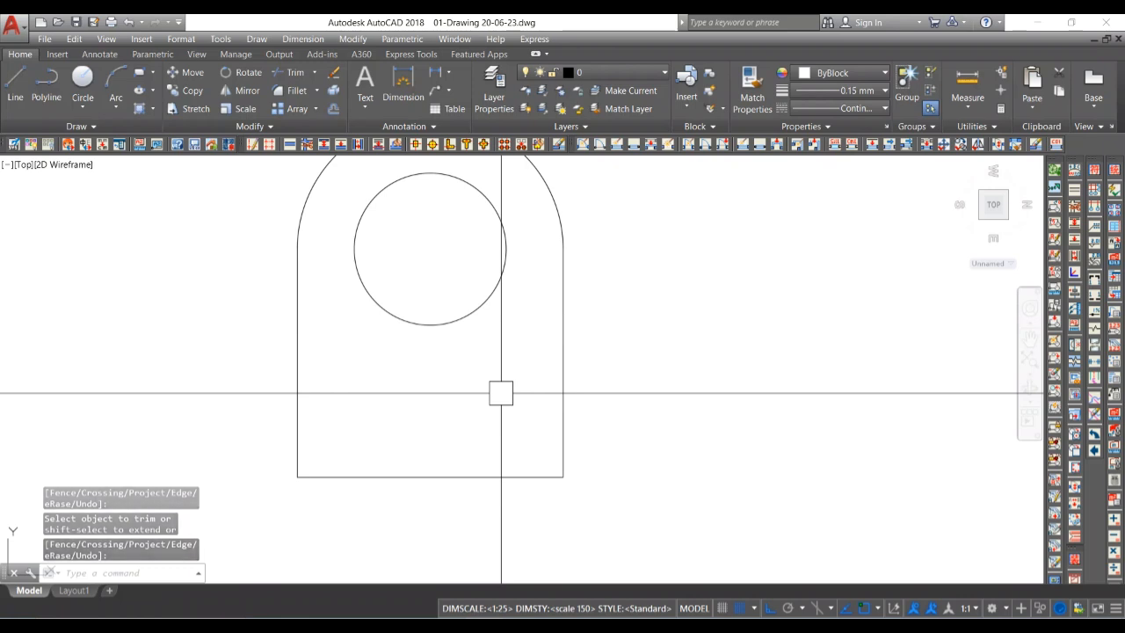
- Offset the rectangular part of the outline 15 inward
scroll(459, 413, "down", 2)
scroll(462, 415, "up", 3)
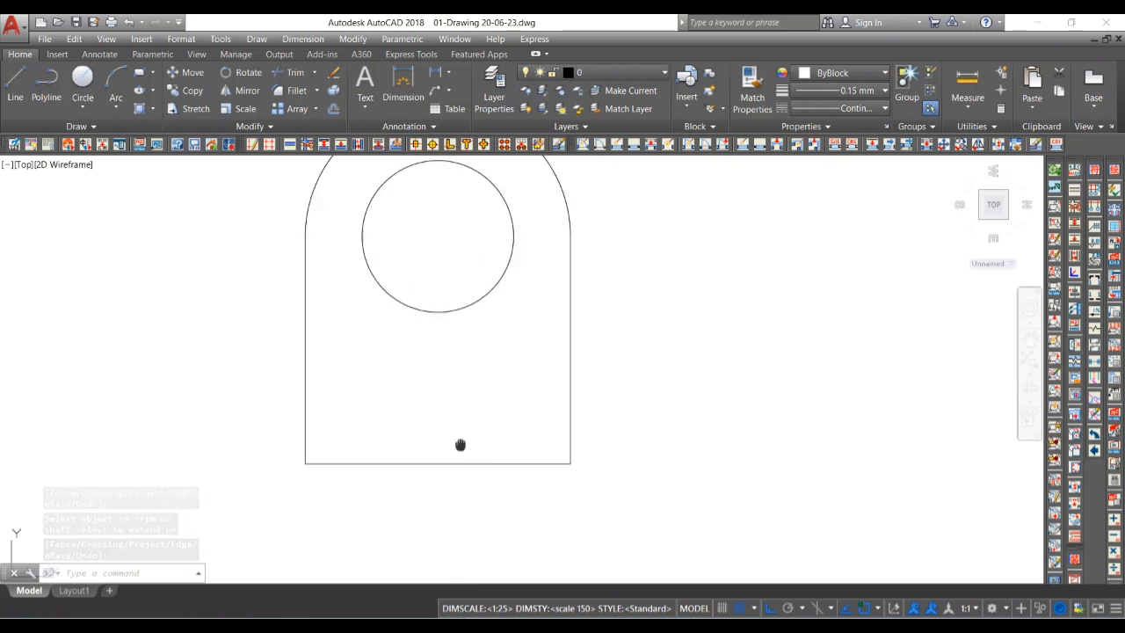
scroll(459, 445, "down", 1)
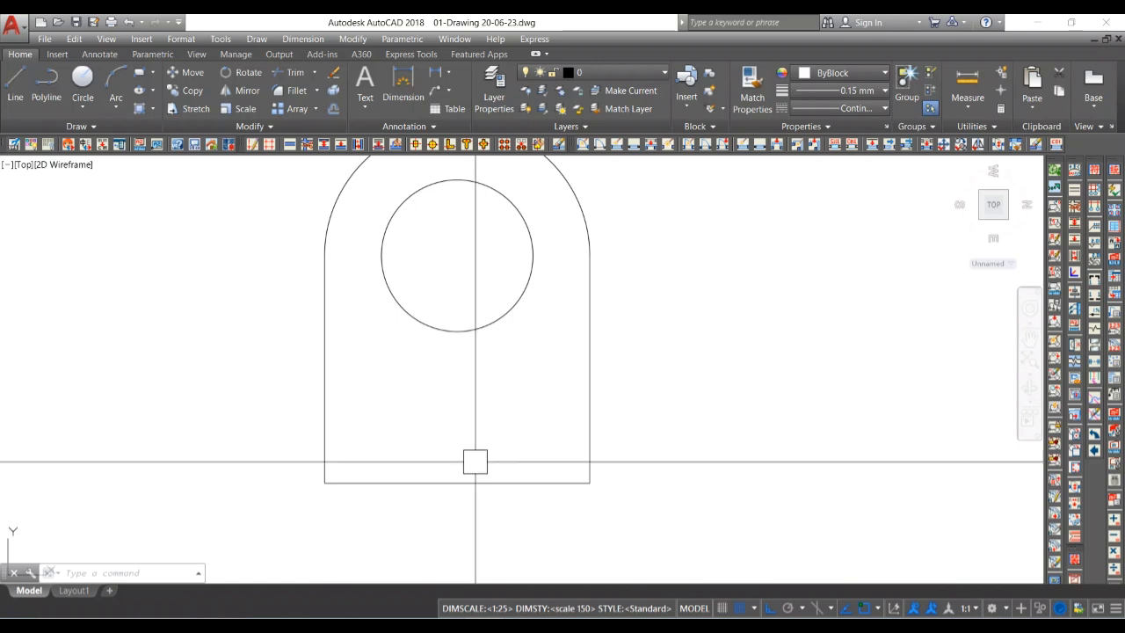
scroll(475, 461, "down", 2)
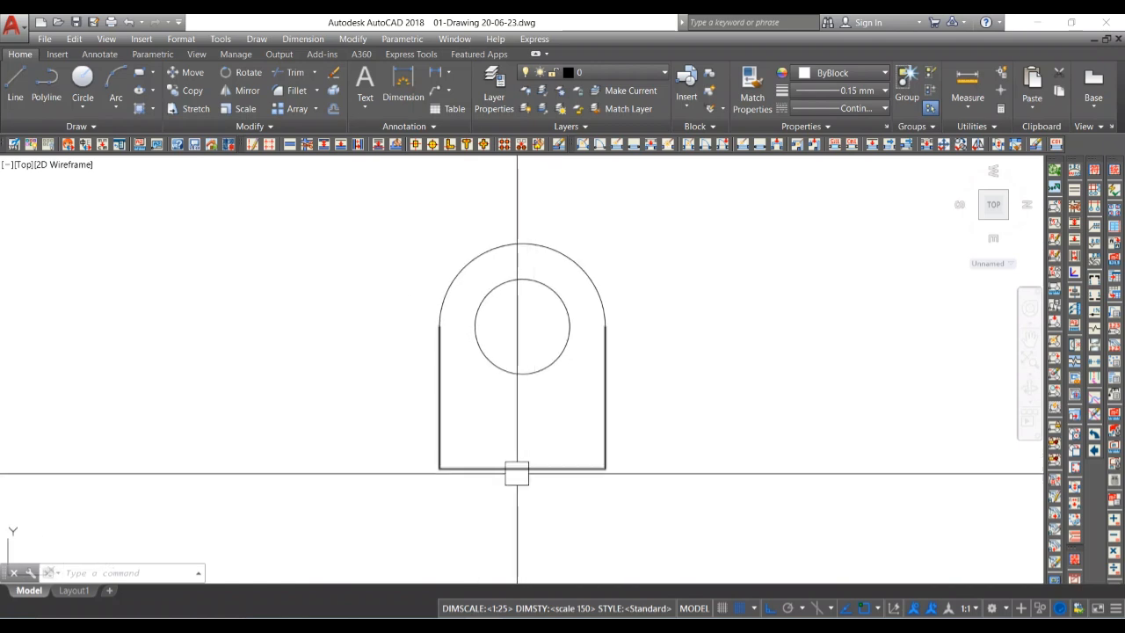
type("o")
key("Return")
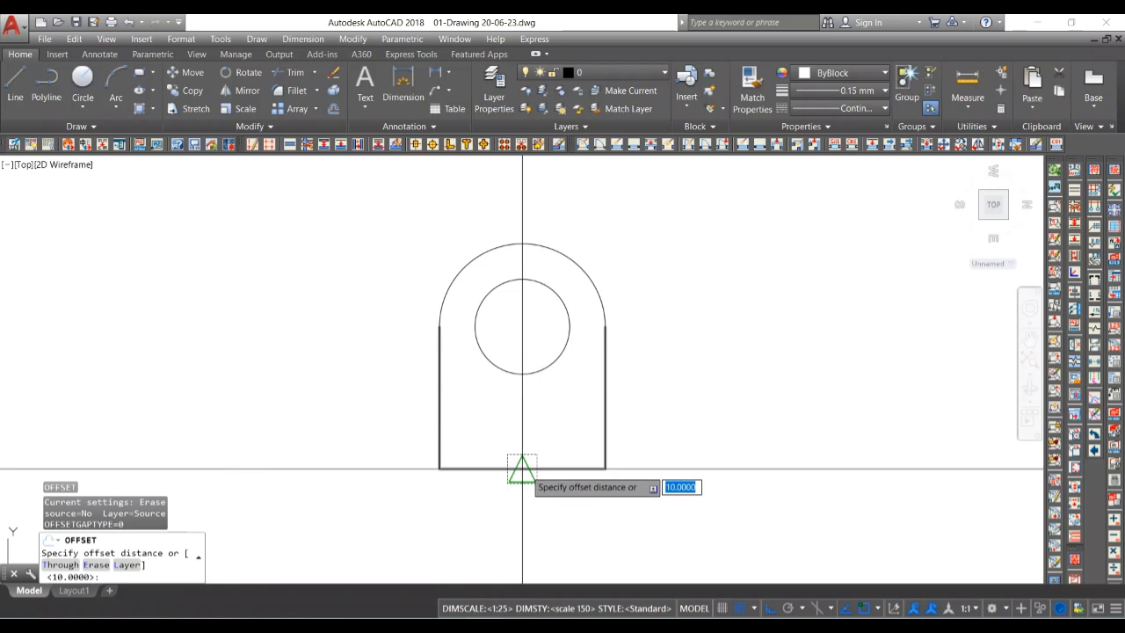
left_click(522, 467)
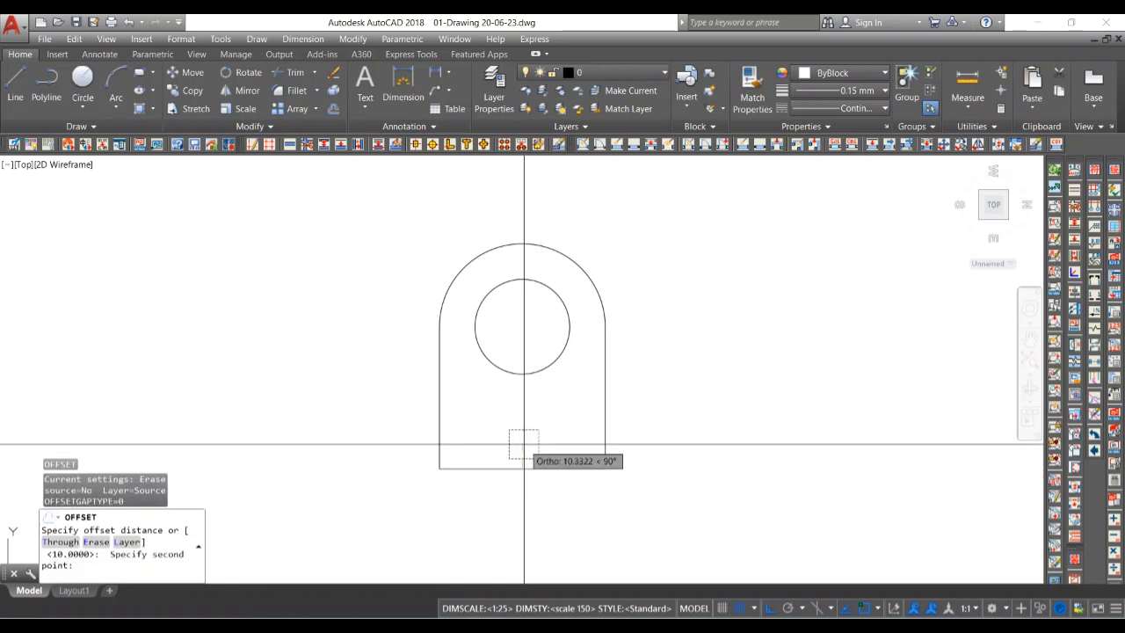
type("15")
key("Return")
left_click(528, 467)
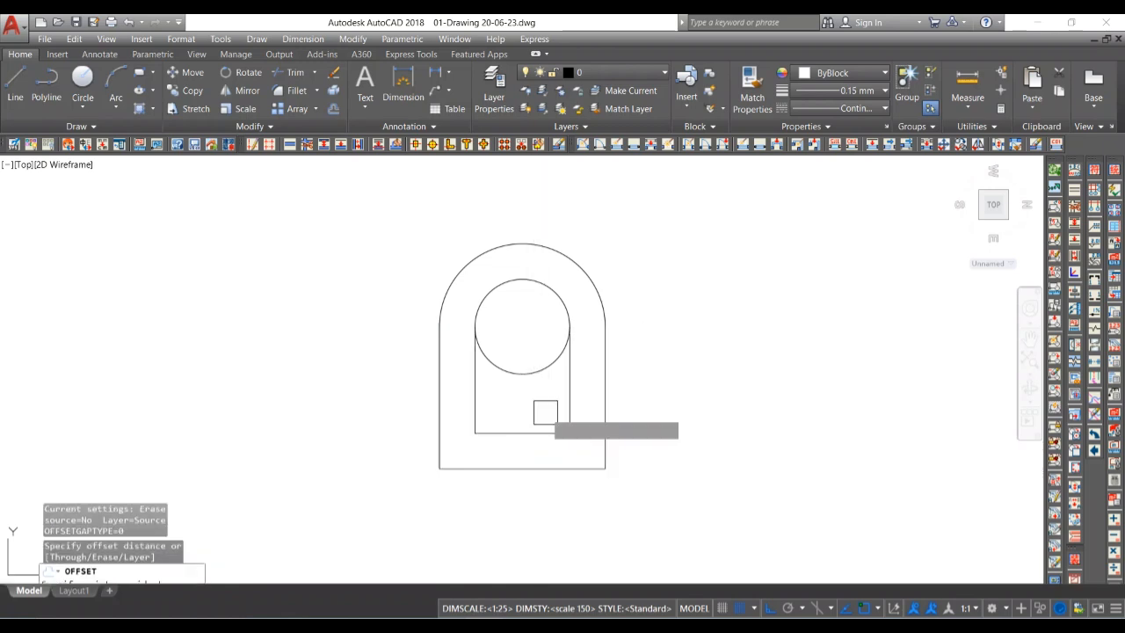
left_click(538, 429)
key("Return")
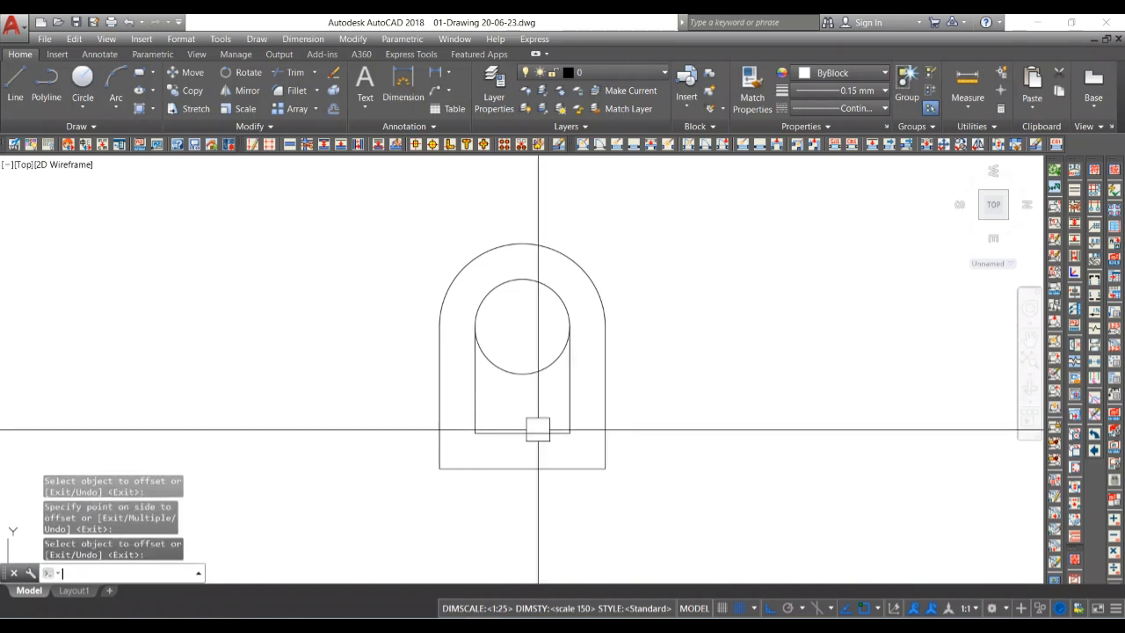
- Trim away both vertical sides of the inner offset outline, keeping only its horizontal line
type("tr")
key("Return")
key("Return")
left_click(562, 394)
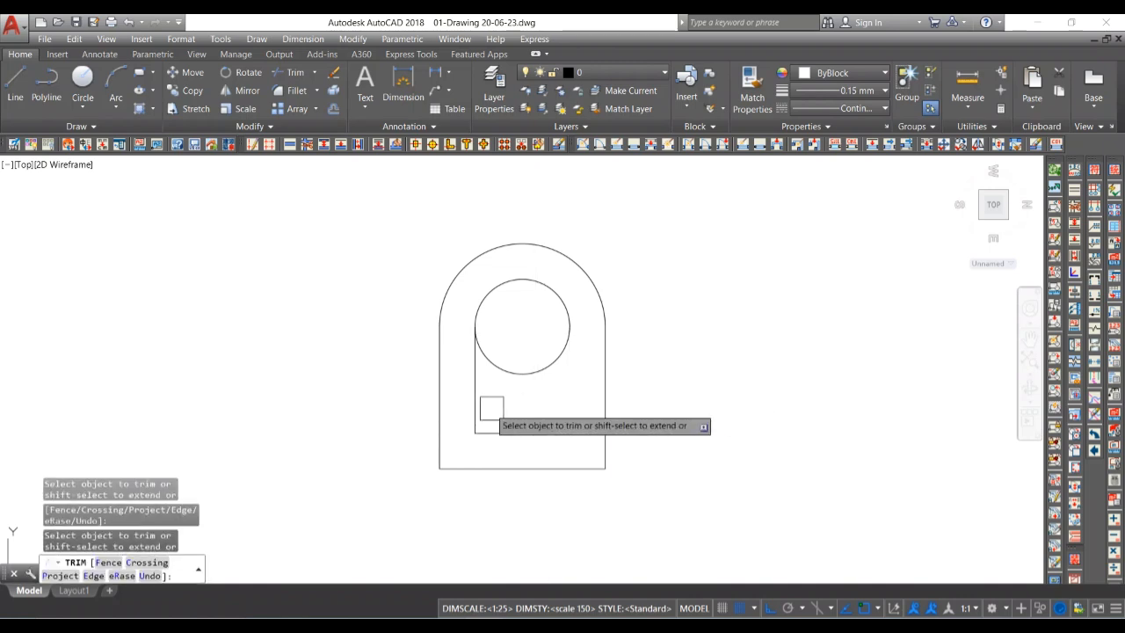
left_click(479, 403)
key("Return")
- Offset the remaining inner horizontal line 15 upward
type("o")
key("Return")
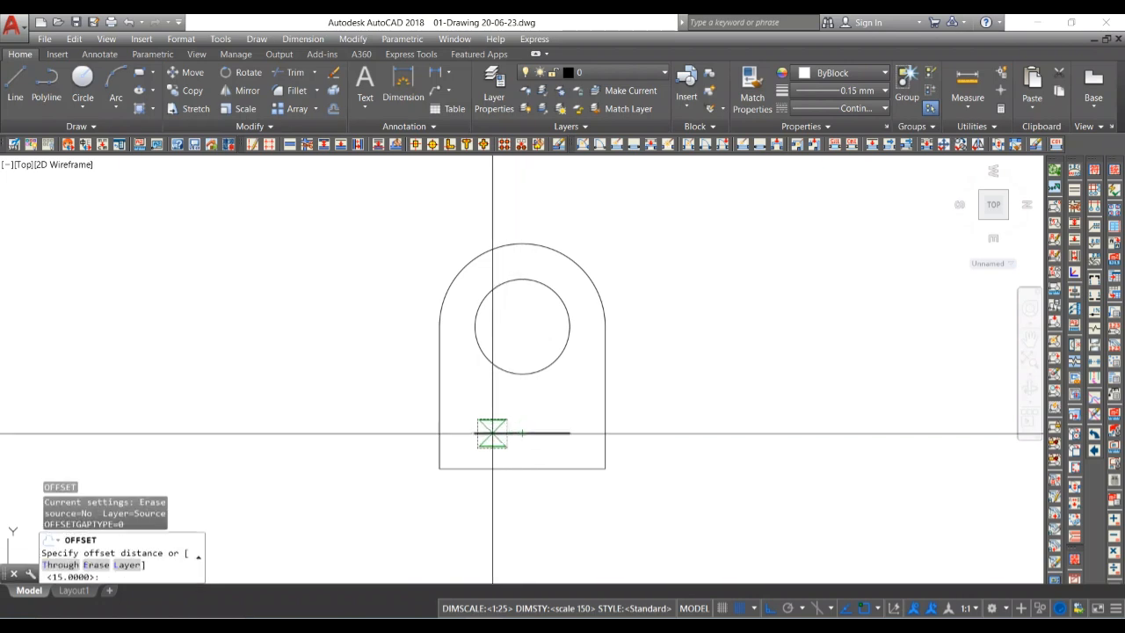
scroll(483, 435, "up", 2)
left_click(471, 432)
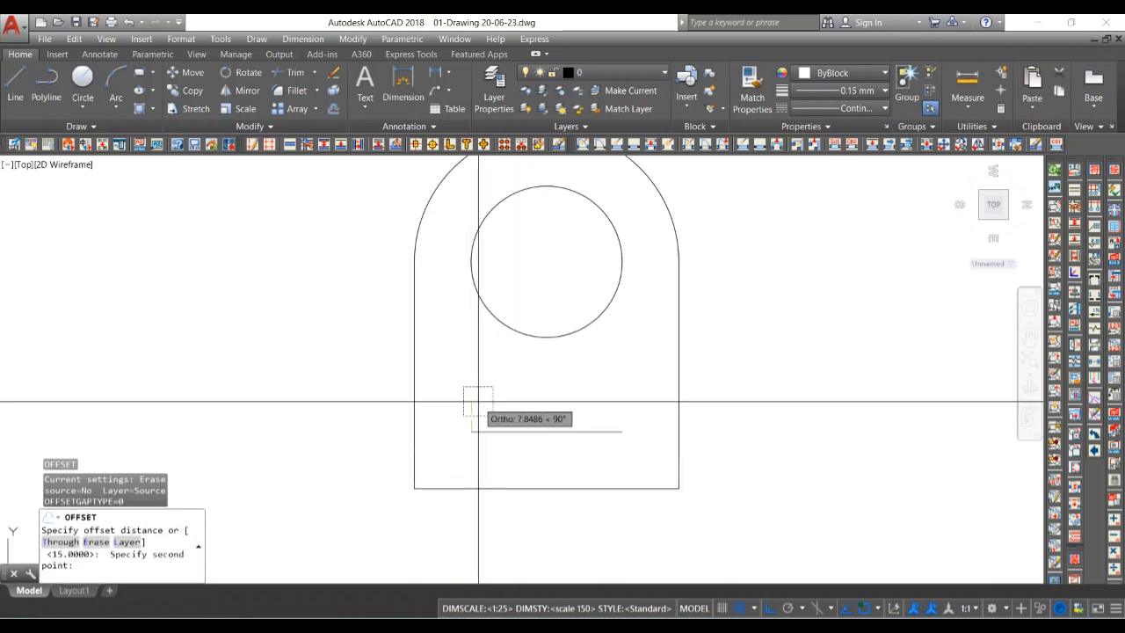
type("1")
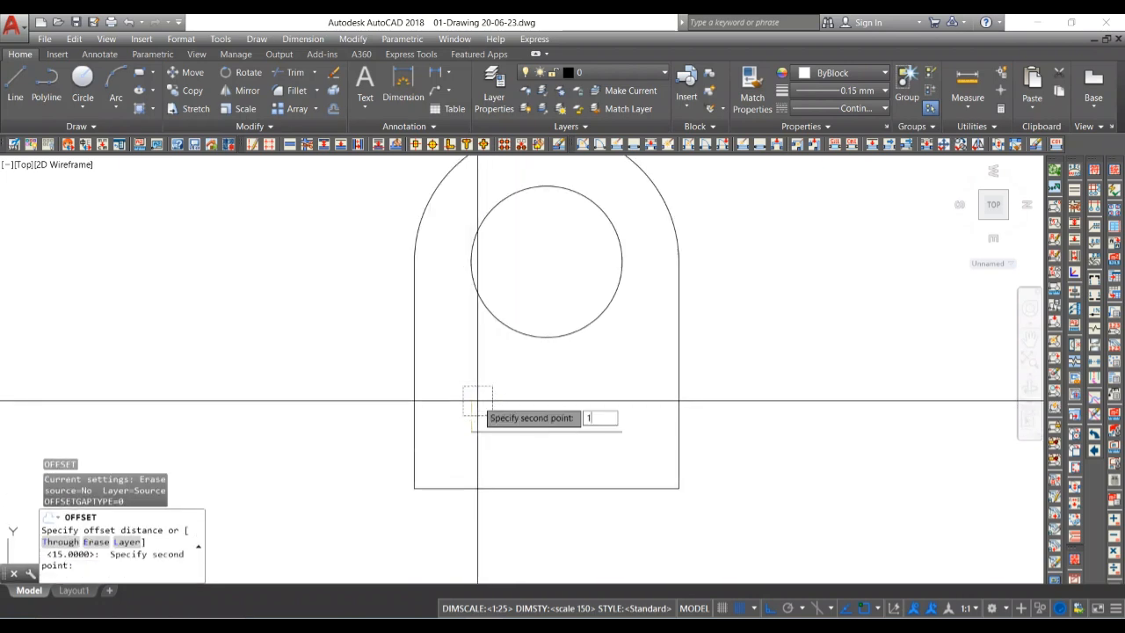
type("5")
key("Return")
left_click(537, 431)
left_click(569, 398)
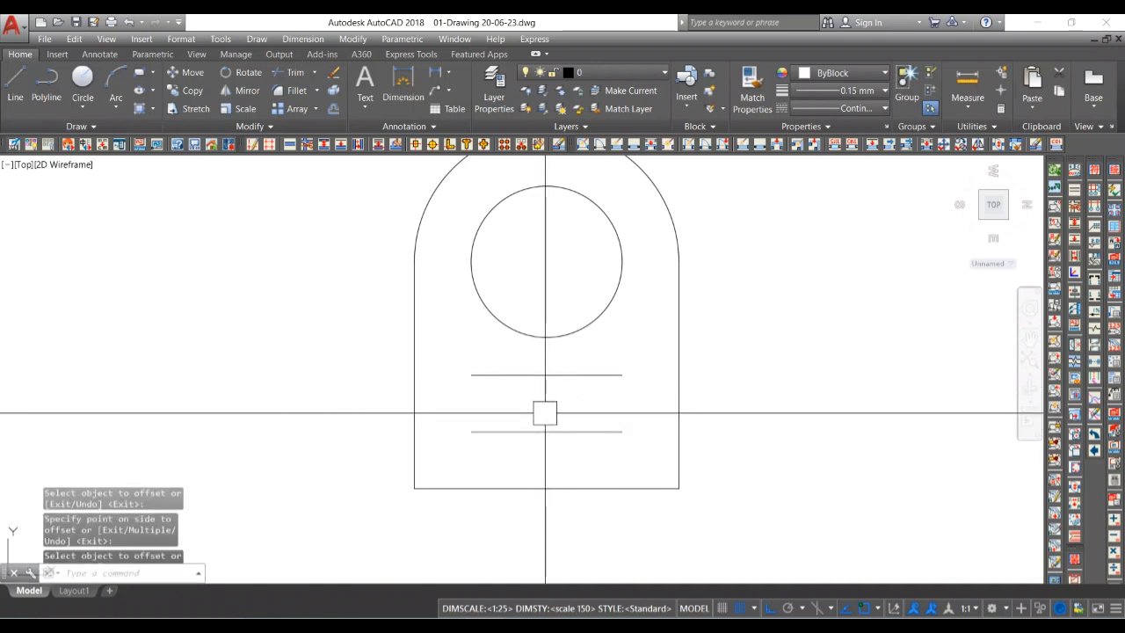
key("Return")
- Draw vertical lines joining the left and right ends of the two inner horizontal lines
type("l")
key("Return")
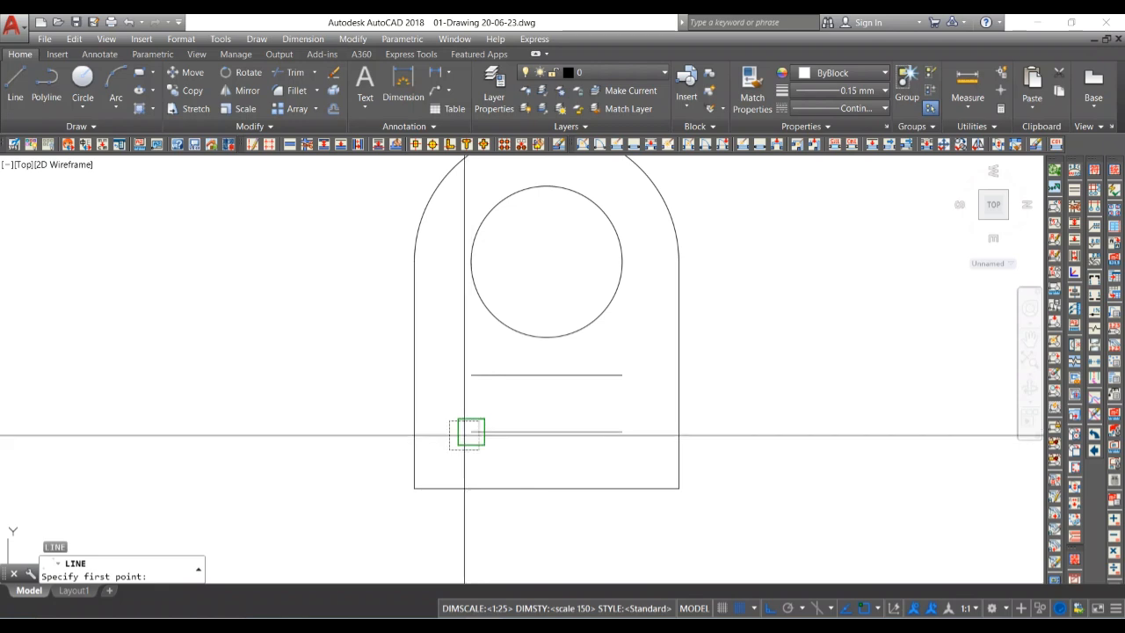
left_click(470, 432)
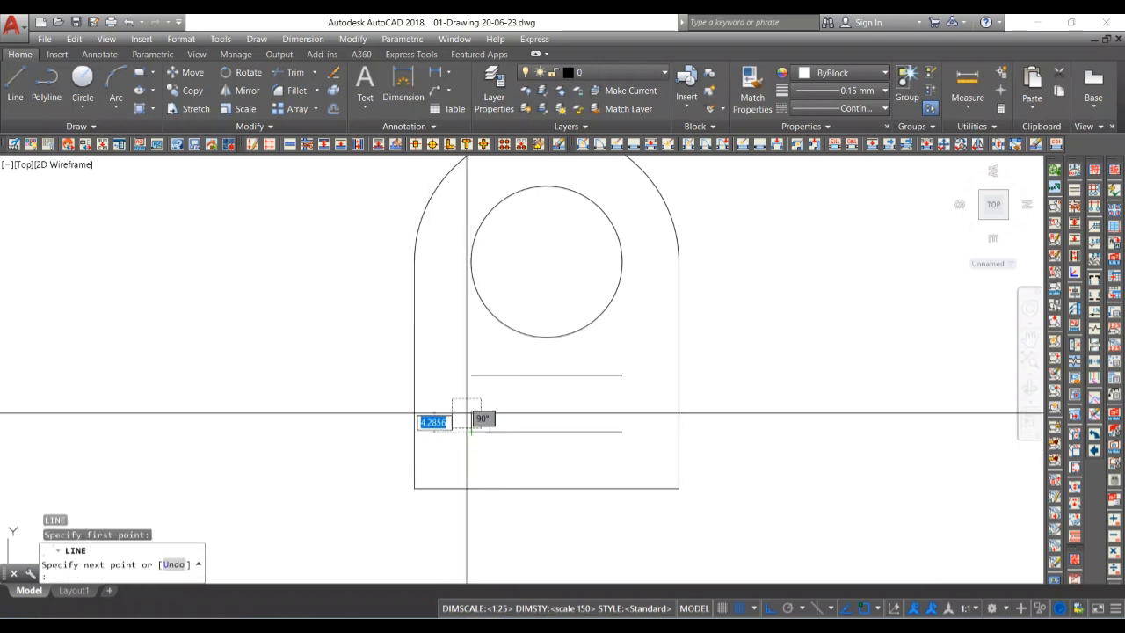
left_click(471, 376)
key("Return")
key("Return")
left_click(622, 432)
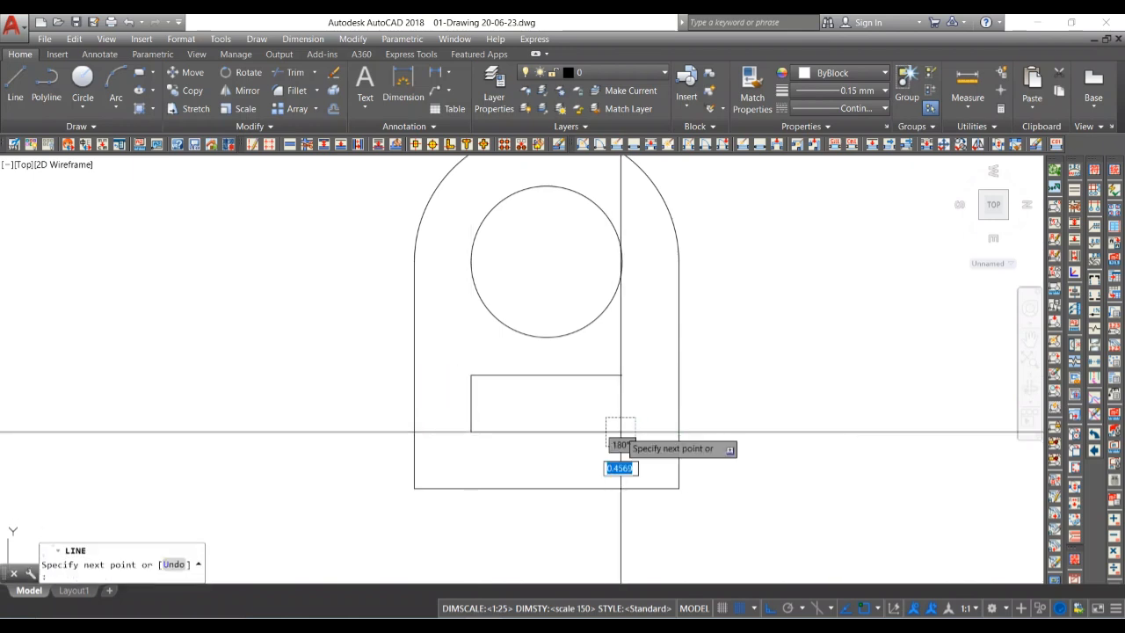
left_click(621, 375)
key("Return")
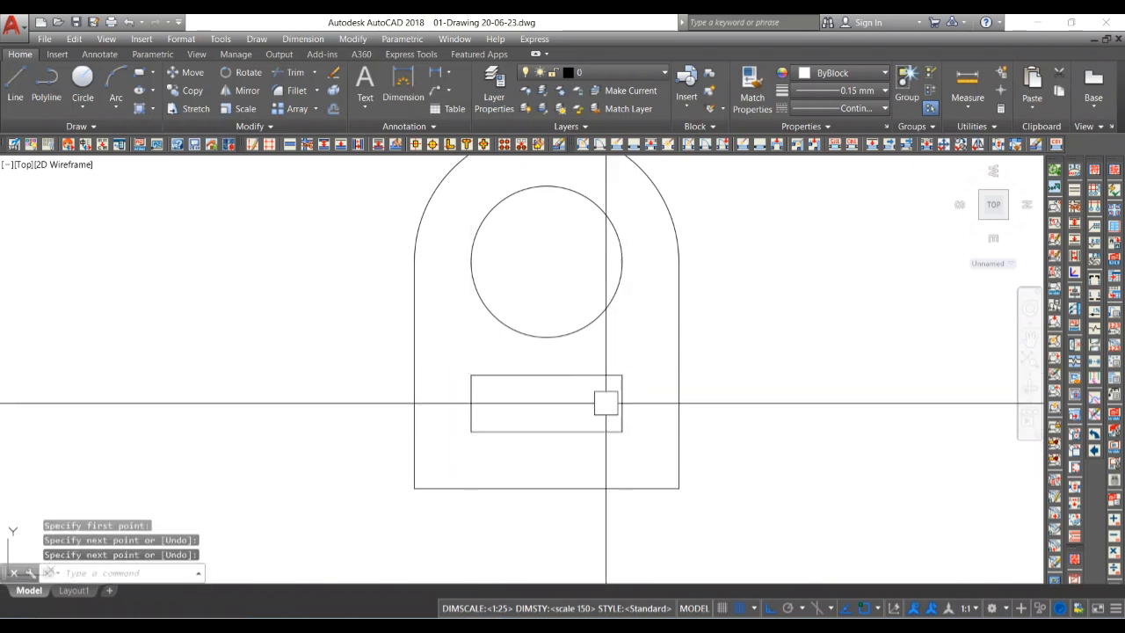
- Join the four lines of the inner rectangular slot into one polyline
left_click(639, 441)
left_click(464, 353)
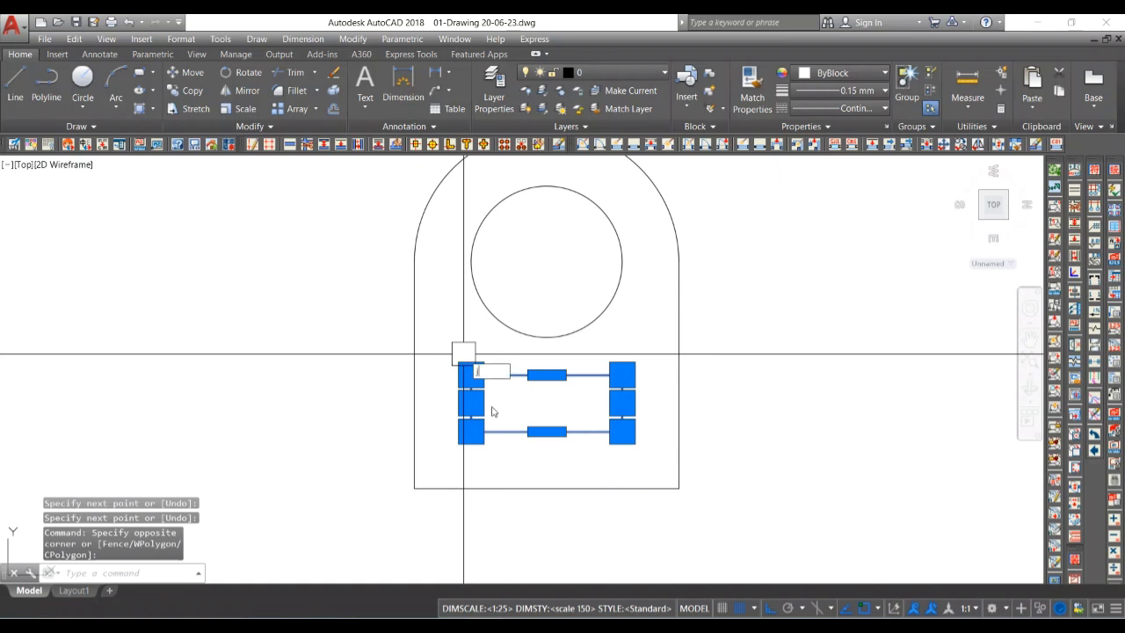
type("j")
key("Return")
- Add a radius dimension to the circular hole, with its arrow at the upper part of the circle
scroll(492, 413, "down", 2)
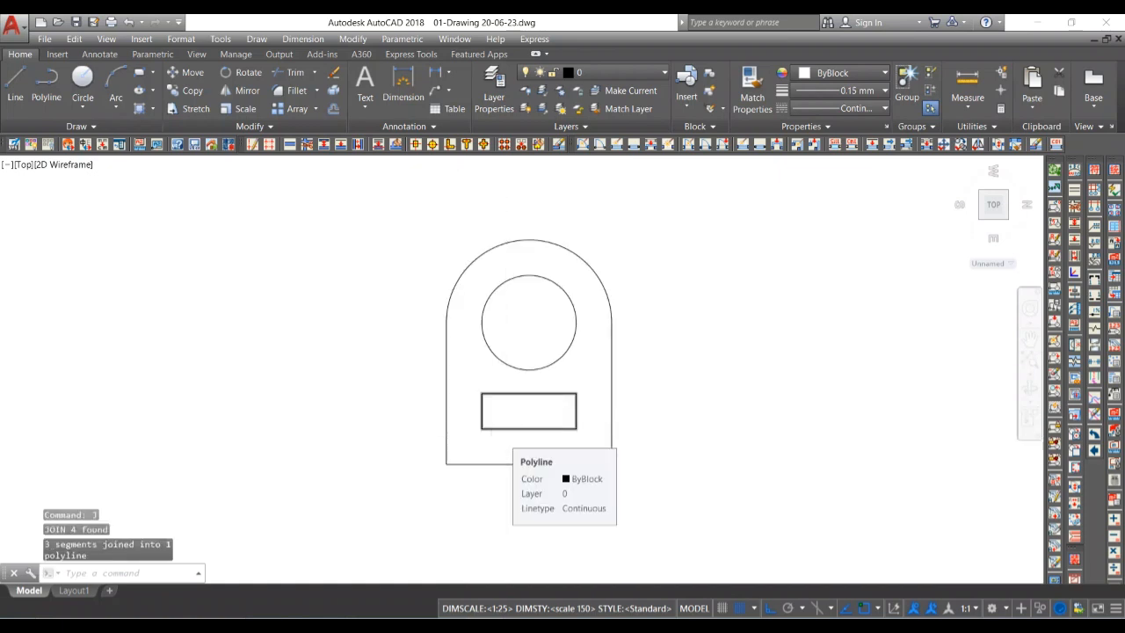
scroll(504, 438, "down", 2)
middle_click_drag(510, 404, 502, 472)
scroll(502, 472, "up", 2)
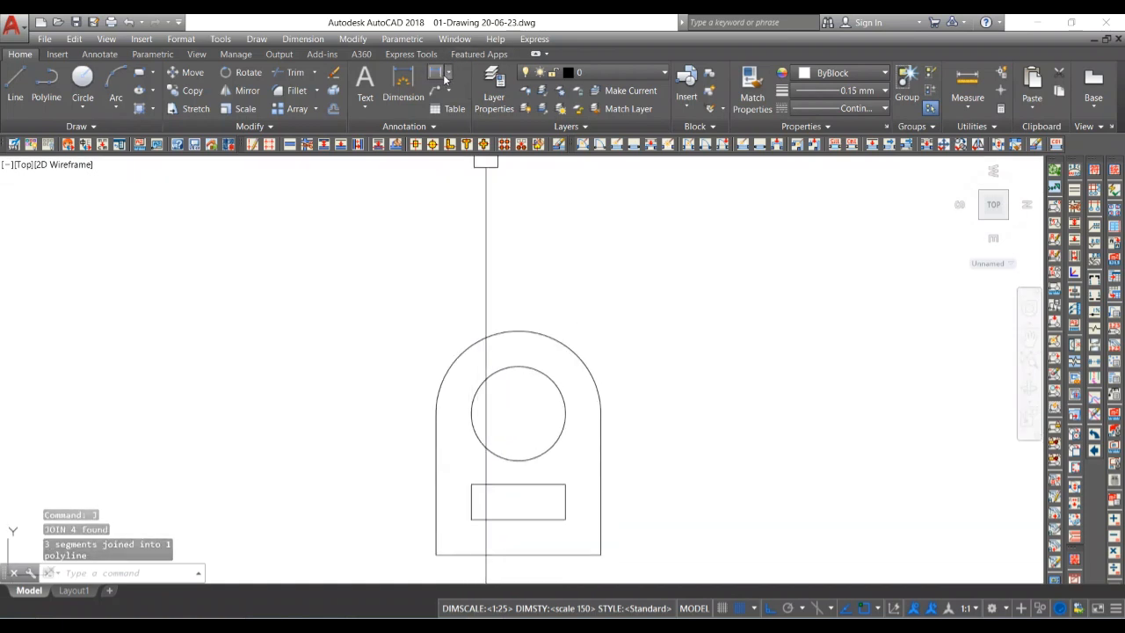
left_click(448, 73)
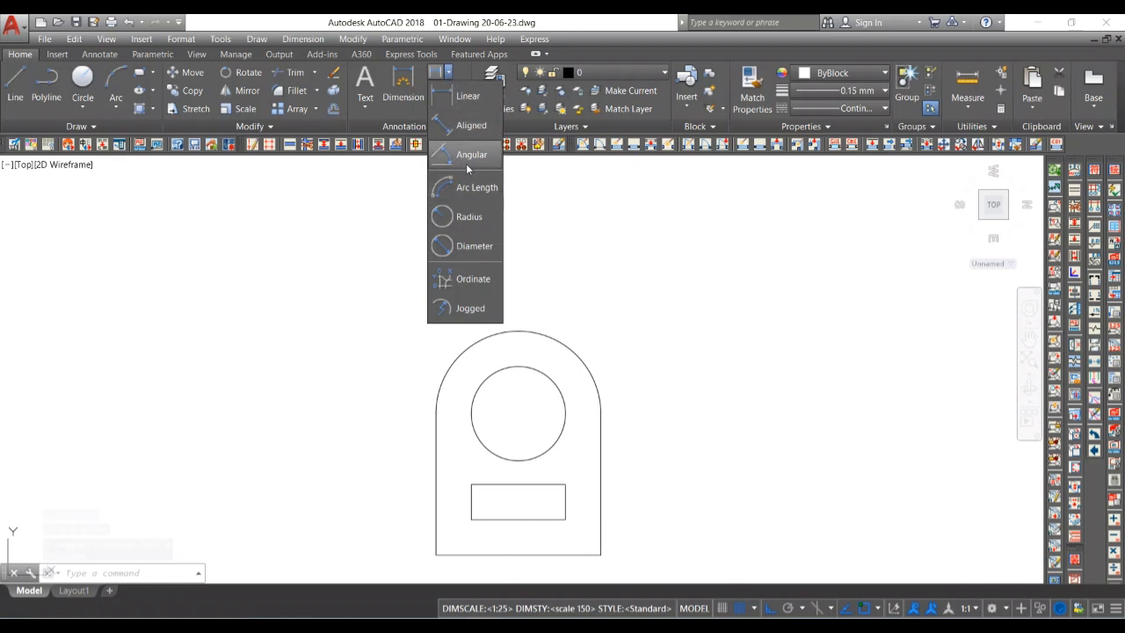
left_click(468, 216)
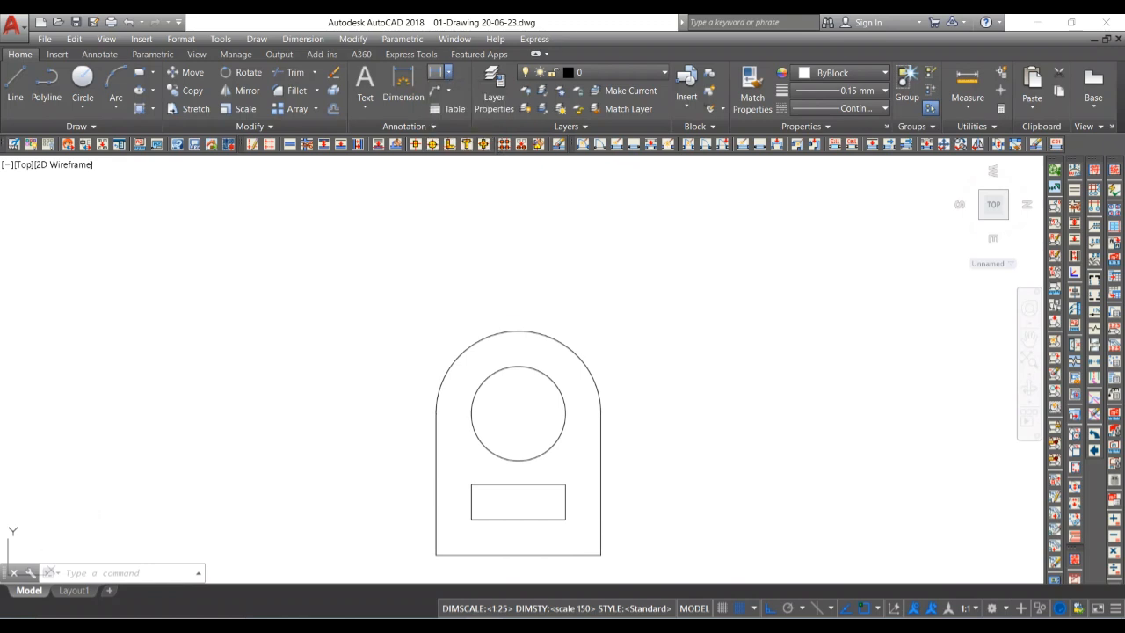
left_click(528, 378)
left_click(535, 368)
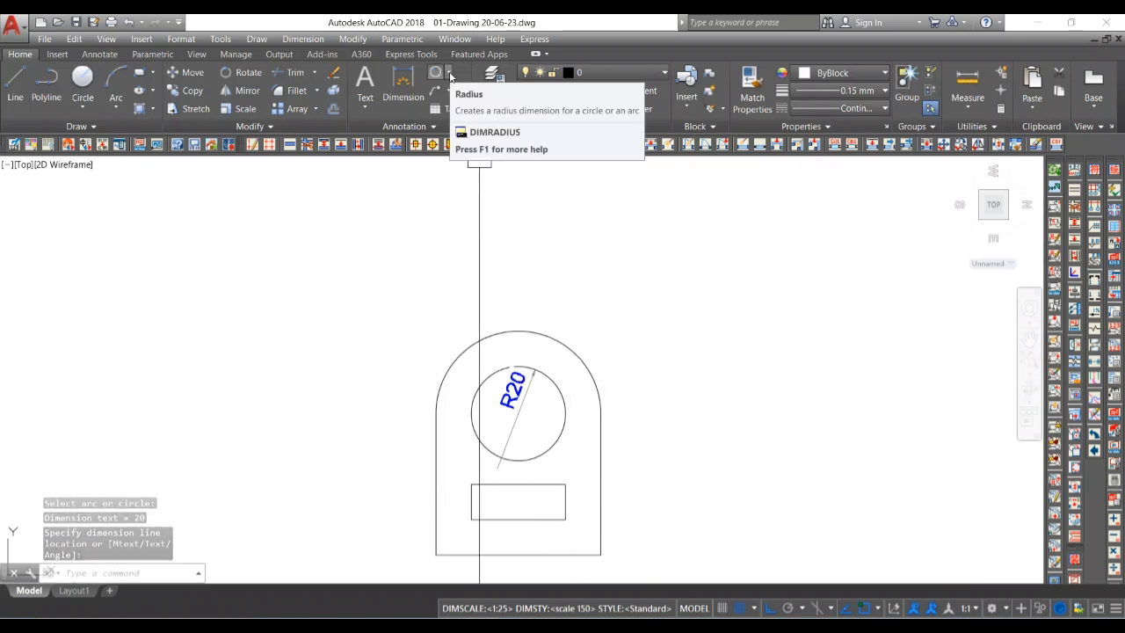
- Add a radius dimension to the plate's outer arc, angled toward the arc's upper-right portion
key("Return")
left_click(528, 332)
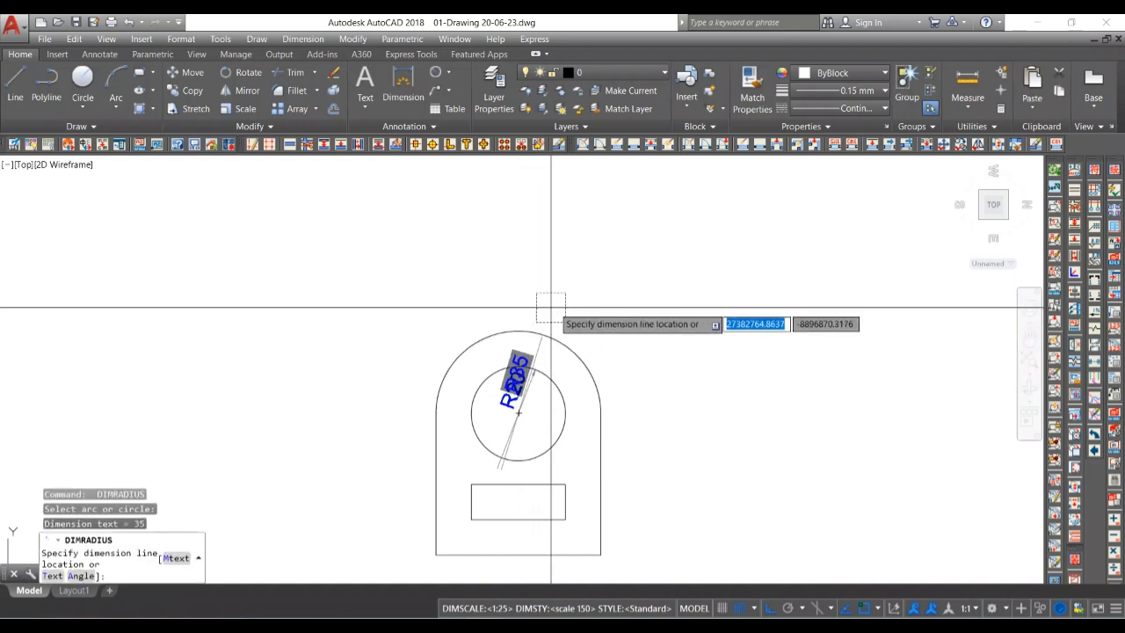
left_click(641, 367)
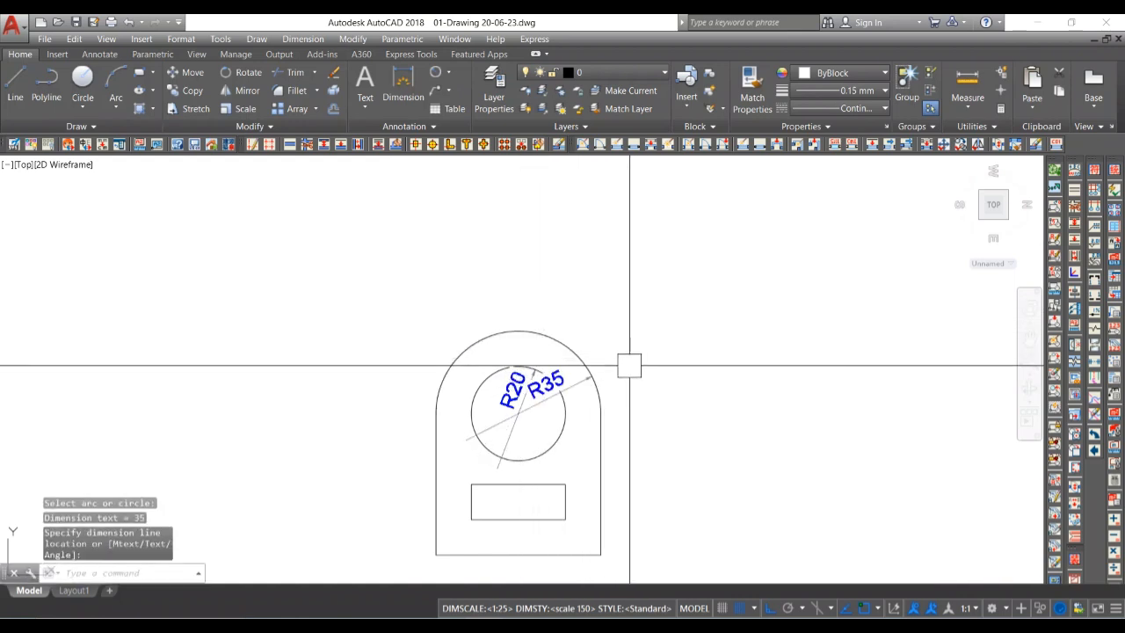
- Add a linear dimension for the plate's bottom edge and place it below the plate
middle_click_drag(523, 484, 522, 383)
type("d")
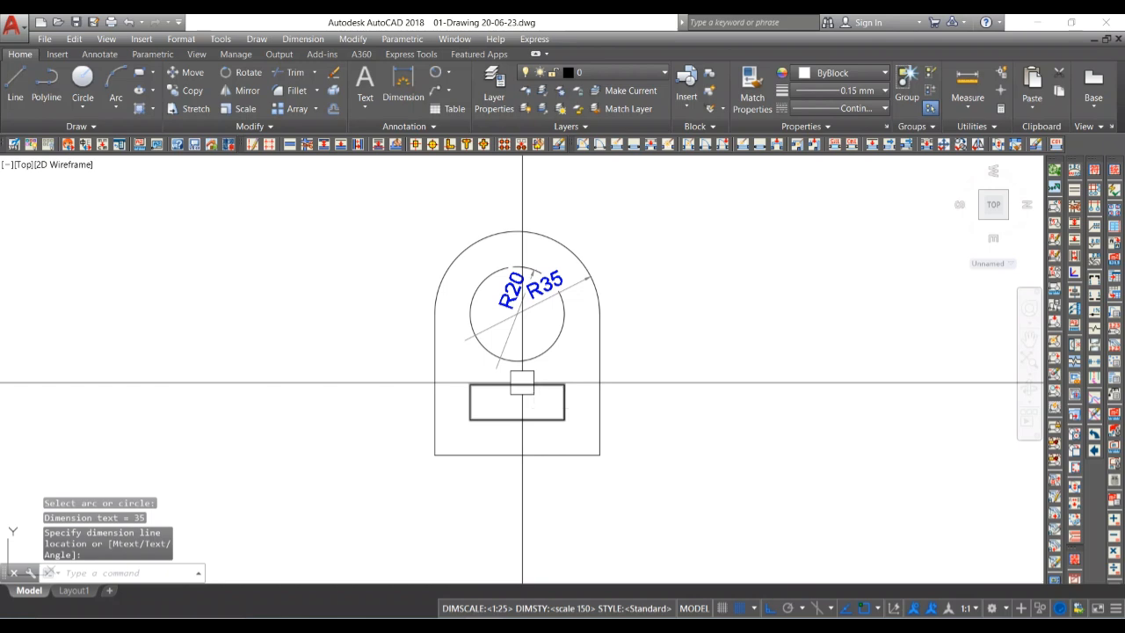
type("li")
key("Return")
left_click(434, 454)
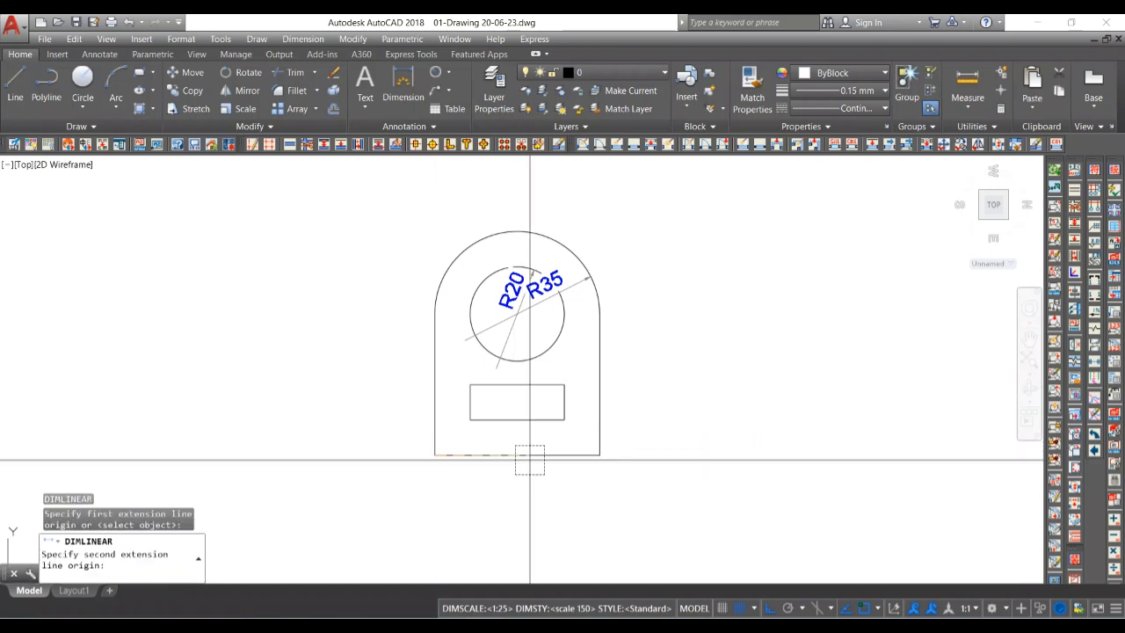
left_click(599, 454)
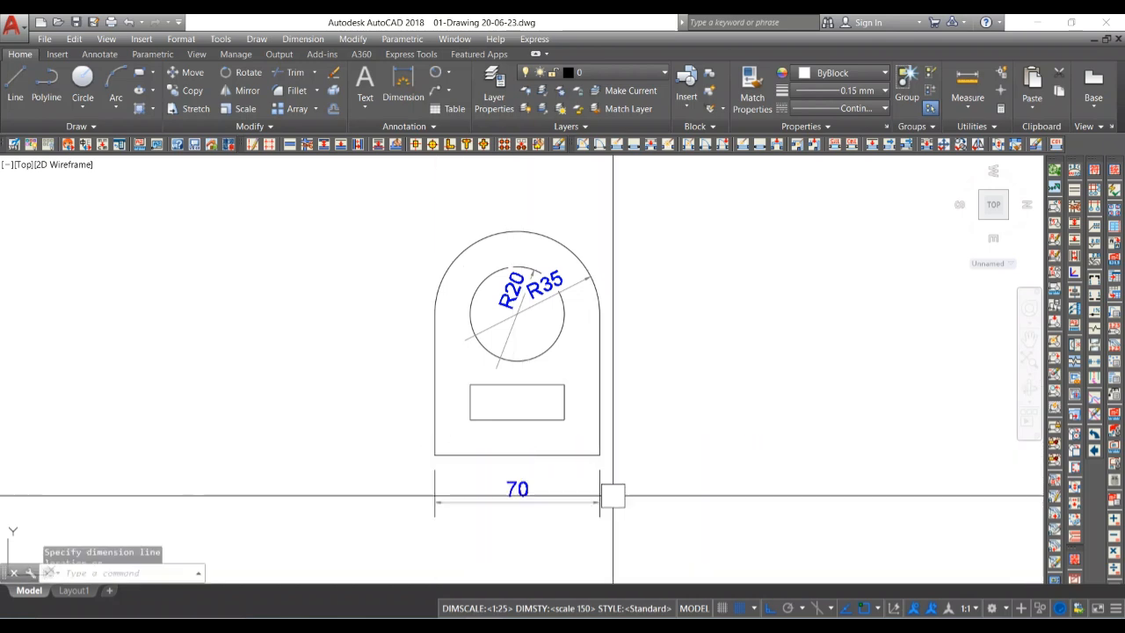
left_click(613, 496)
- Add a linear dimension for the plate's straight left side and place it to the left of the plate
key("Return")
left_click(434, 455)
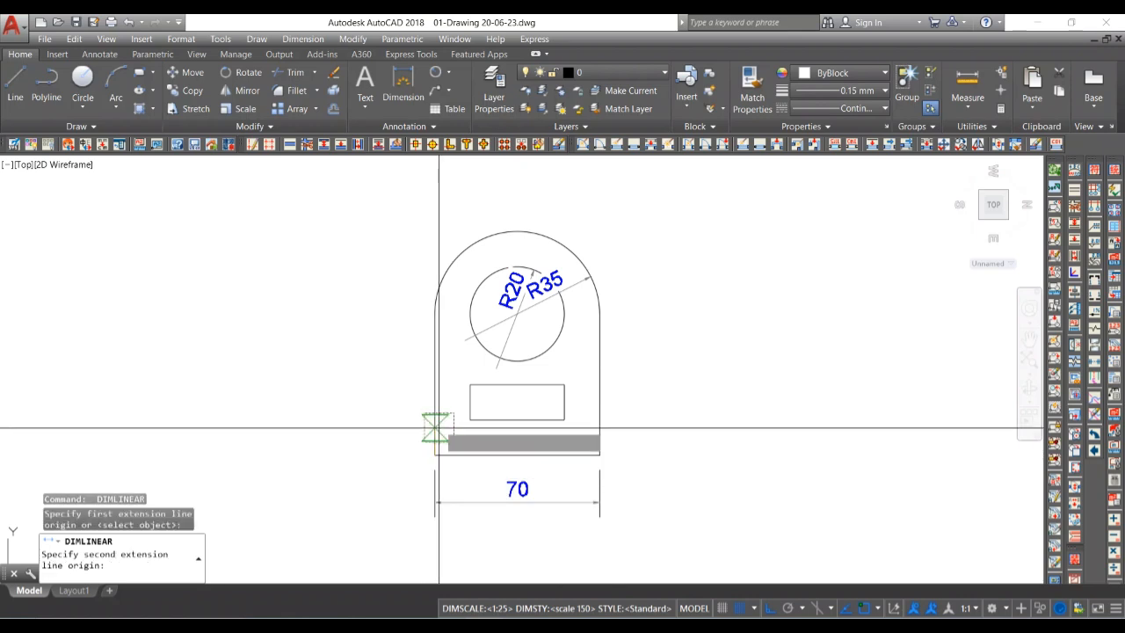
left_click(435, 314)
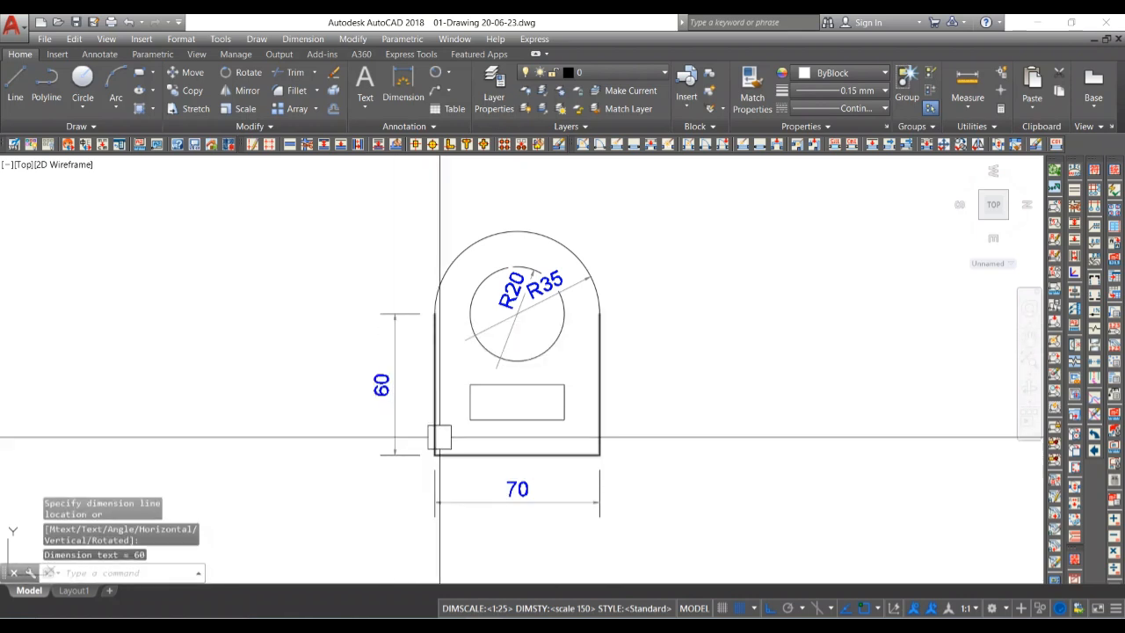
left_click(394, 437)
scroll(527, 431, "up", 2)
key("Return")
left_click(436, 413)
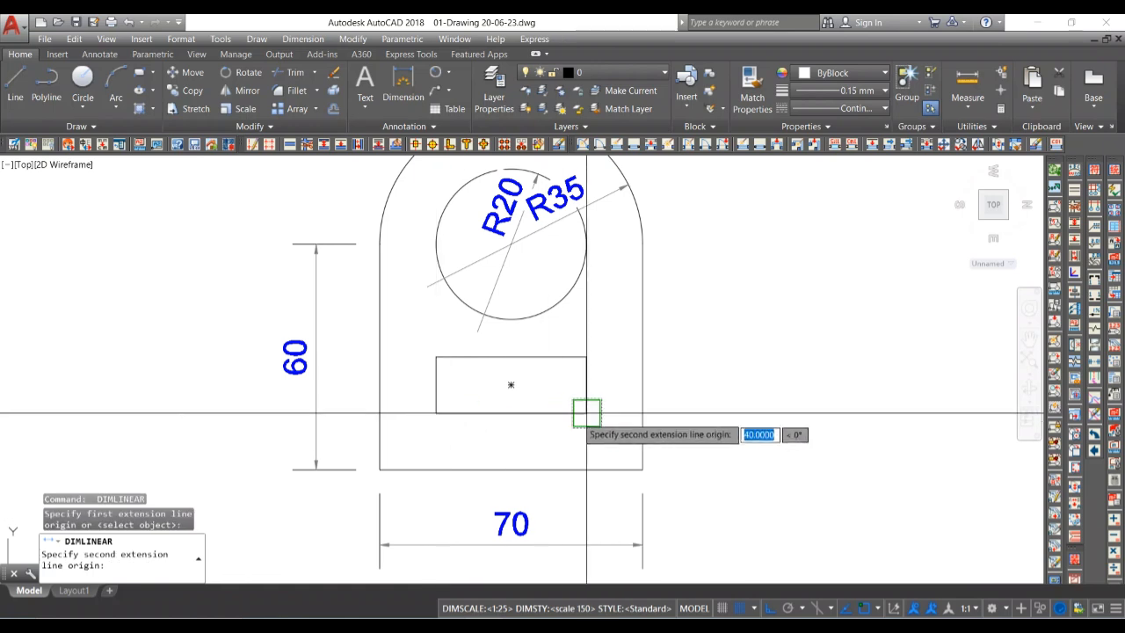
left_click(585, 413)
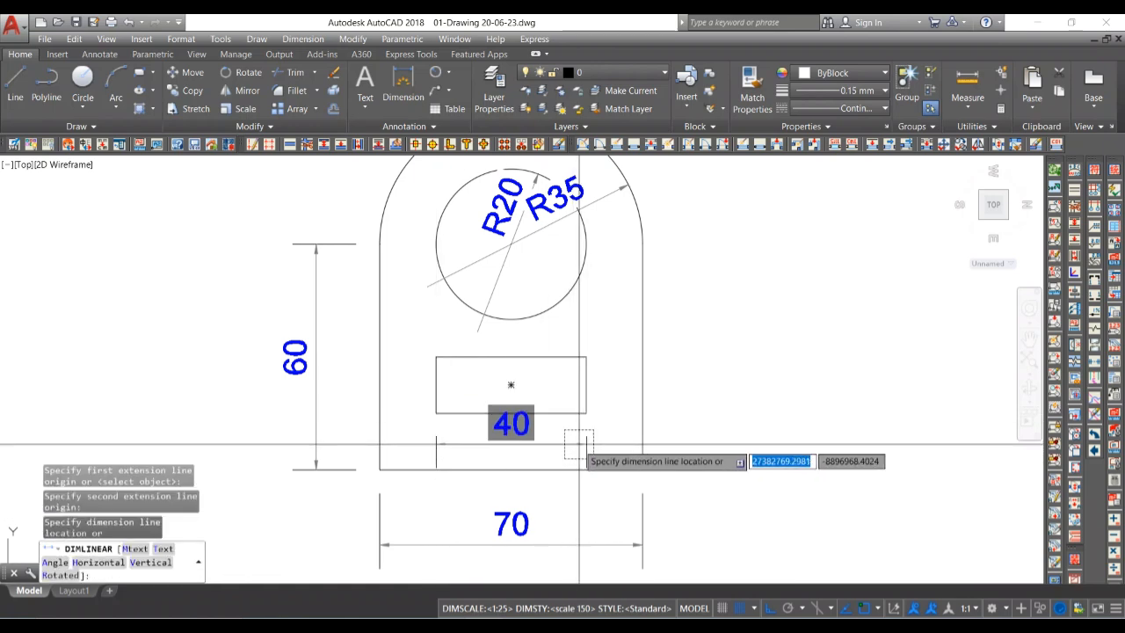
key("Escape")
- Dimension the horizontal gap from the slot's lower-right corner to the plate's right side, in line with the slot's bottom edge
key("space")
left_click(586, 413)
left_click(642, 413)
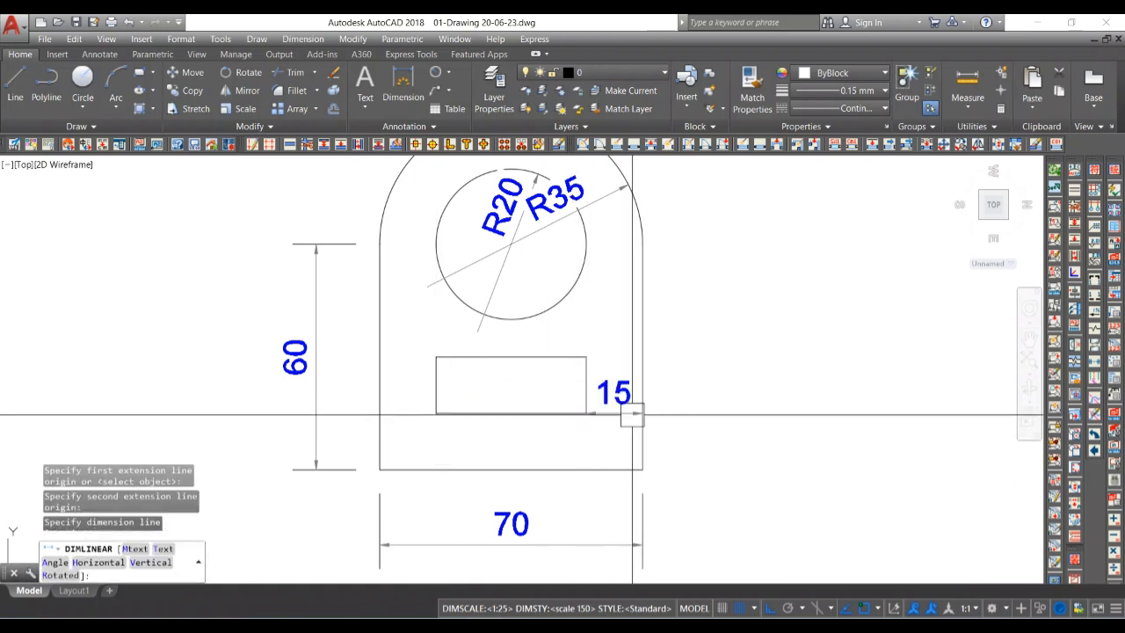